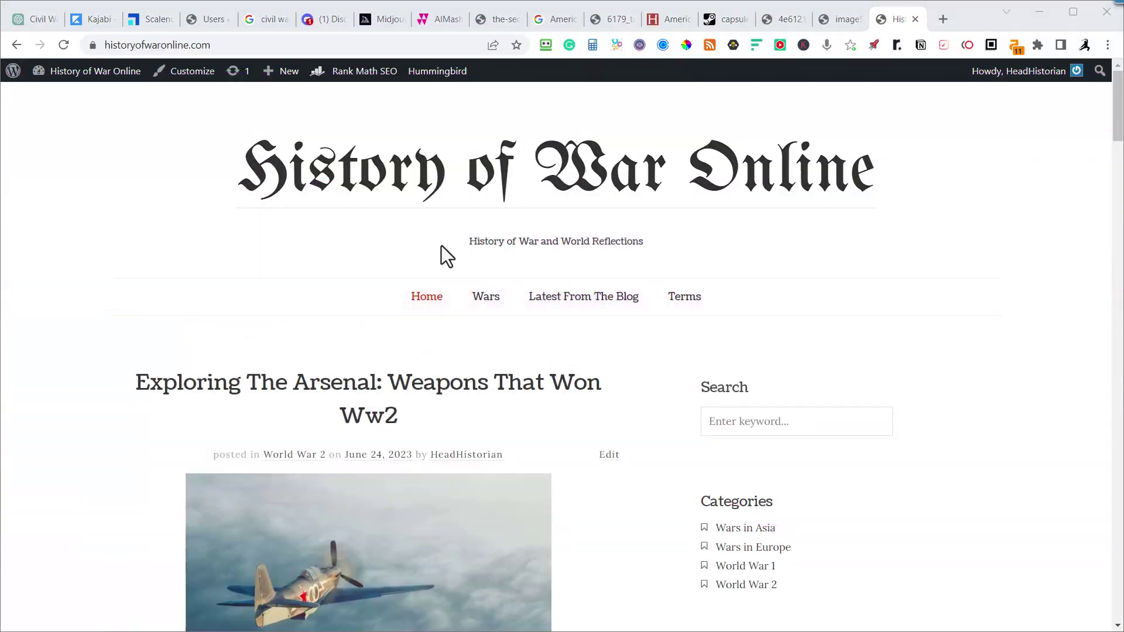
- Open the post "Exploring The Arsenal: Weapons That Won Ww2" from the blog's home page and view its header
scroll(462, 260, down, 7)
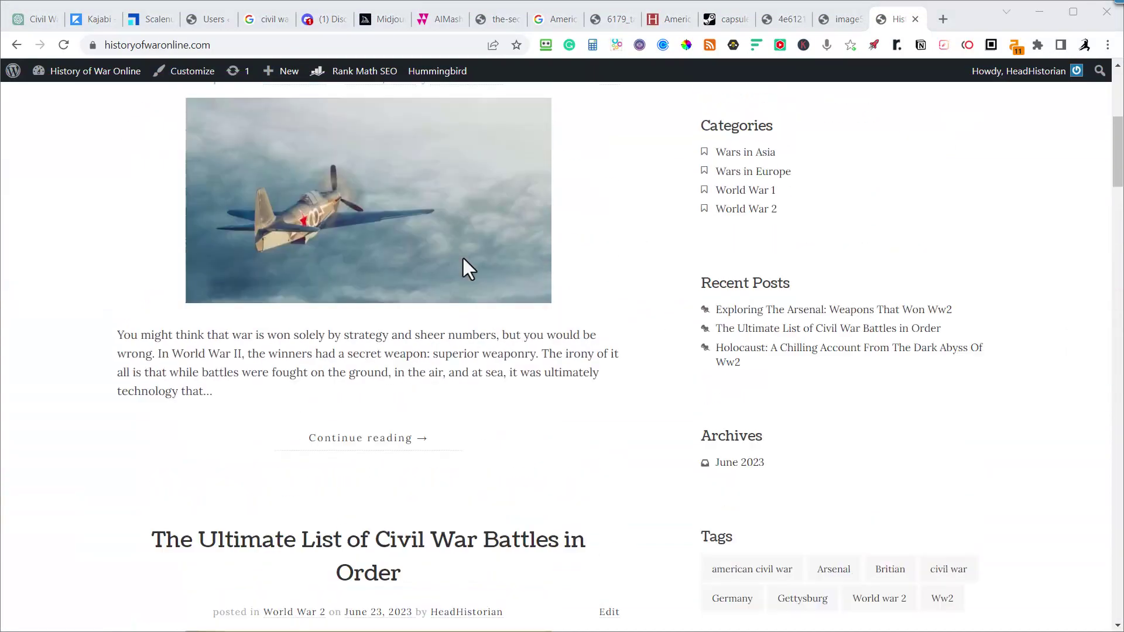
scroll(461, 260, up, 5)
click(444, 240)
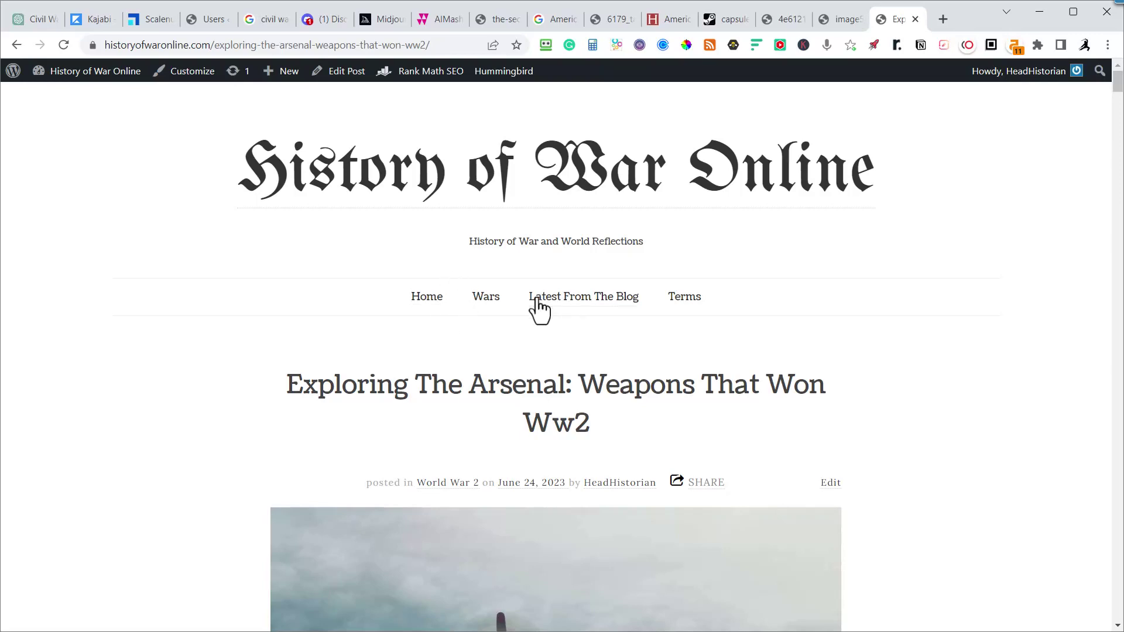
scroll(536, 328, down, 2)
scroll(533, 325, up, 2)
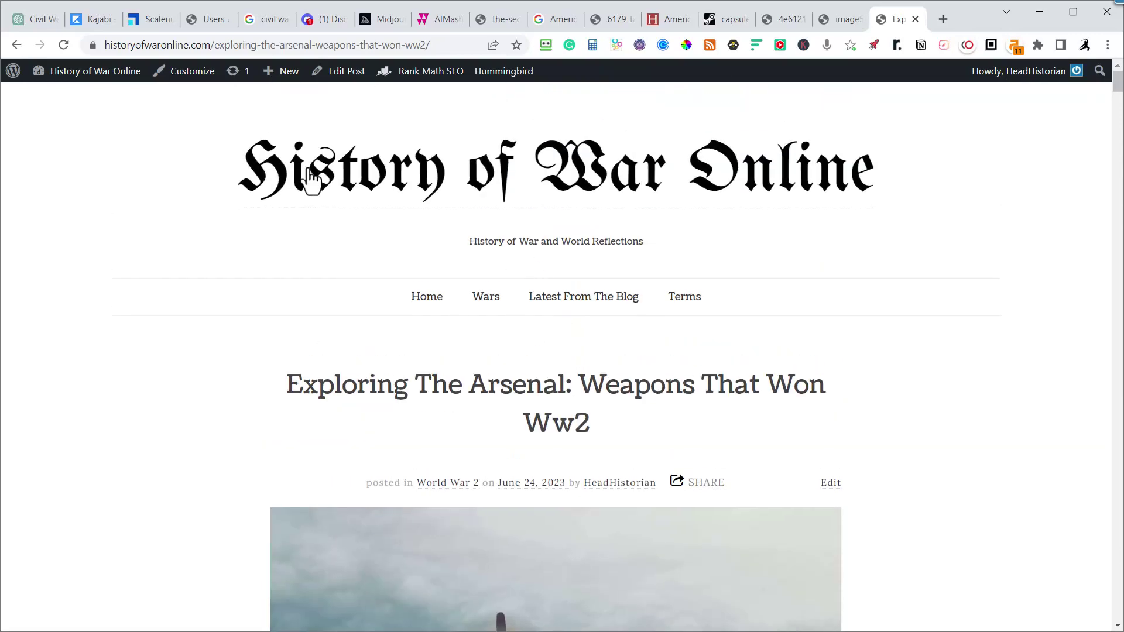
- Return to the blog's home page and open the post "The Ultimate List of Civil War Battles in Order"
click(332, 179)
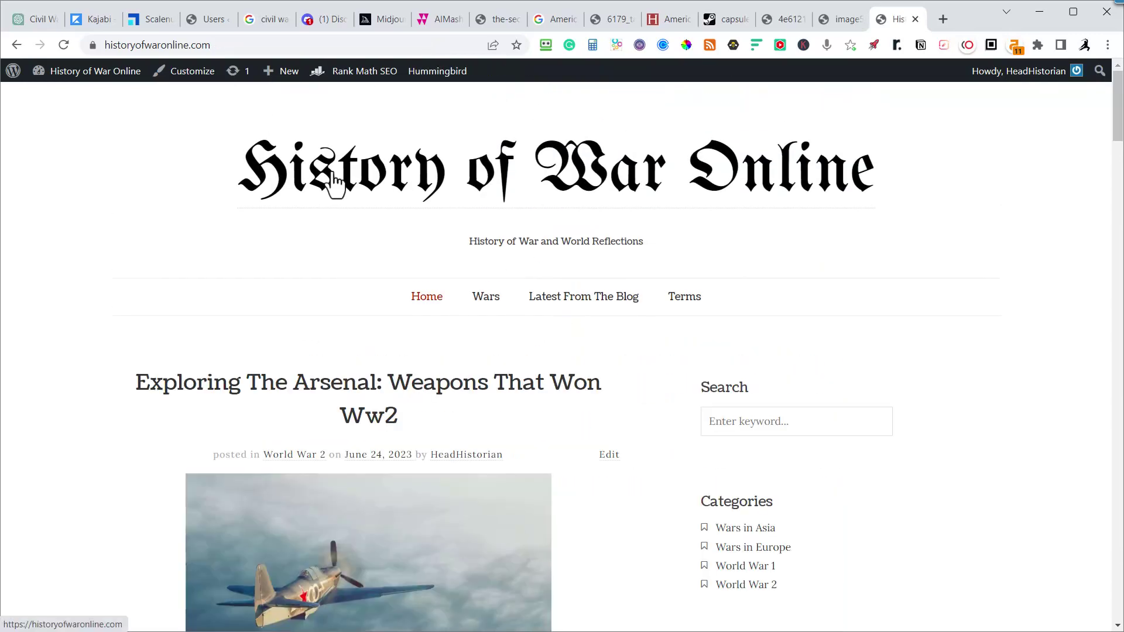
scroll(402, 156, down, 12)
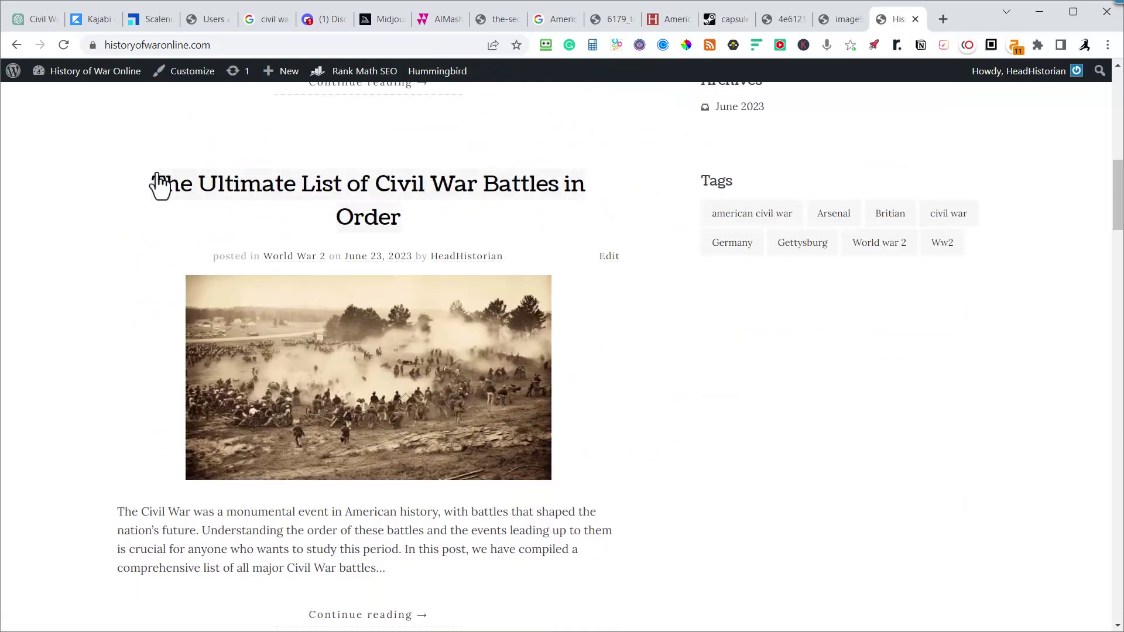
click(464, 197)
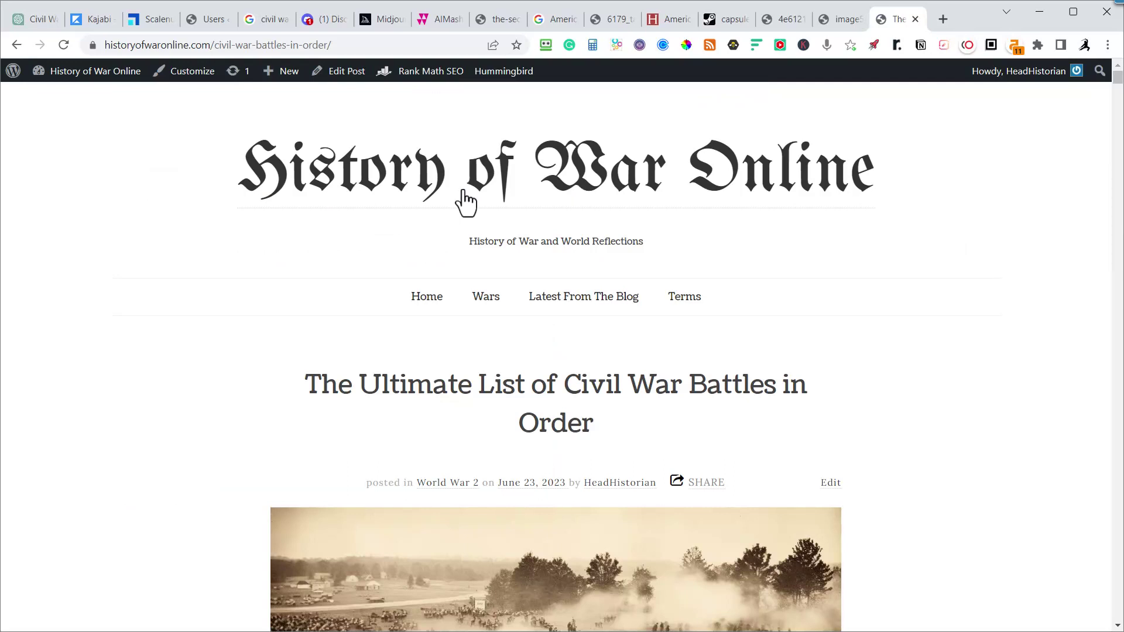
- Look over the Civil War post's featured image and introduction, and briefly play its audio summary before pausing it
scroll(464, 205, down, 8)
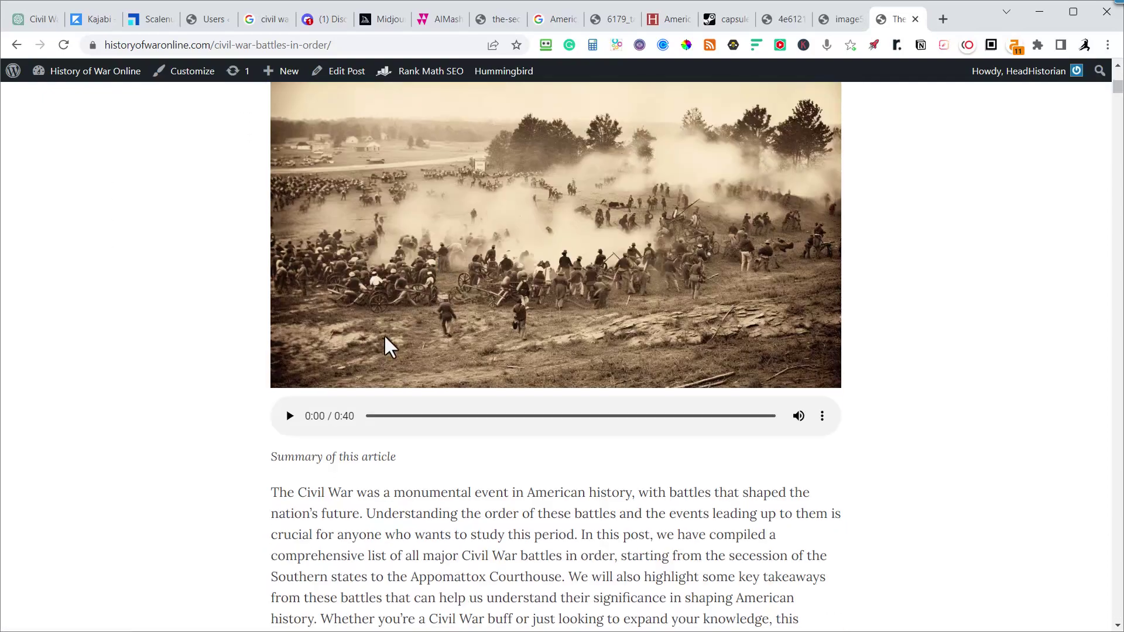
scroll(690, 394, up, 1)
scroll(669, 371, down, 6)
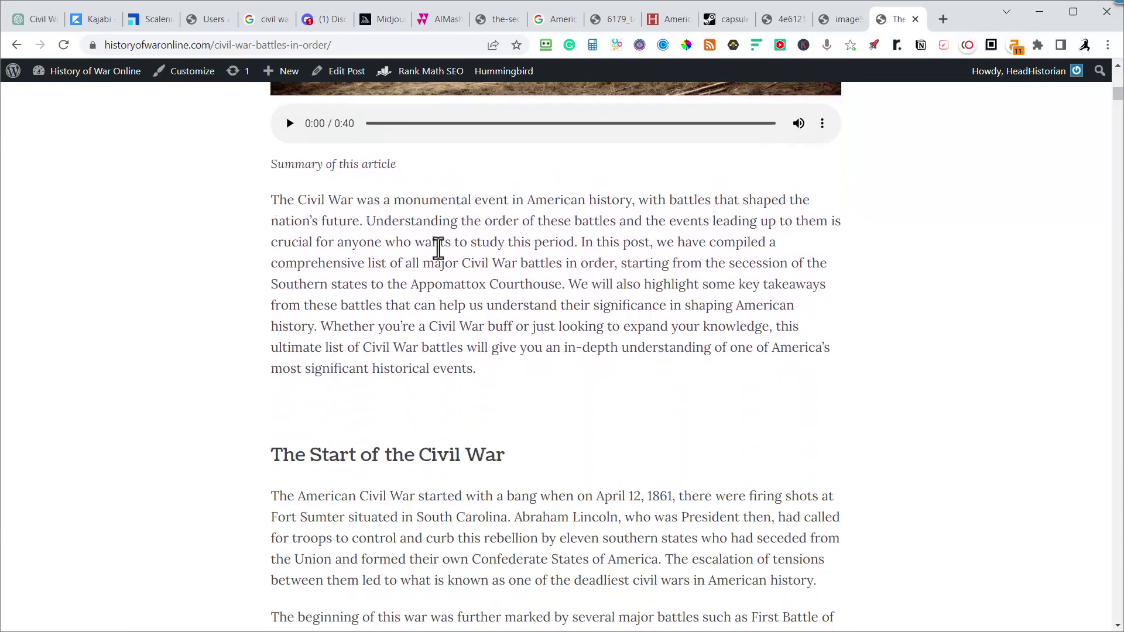
scroll(510, 376, down, 5)
scroll(558, 404, up, 8)
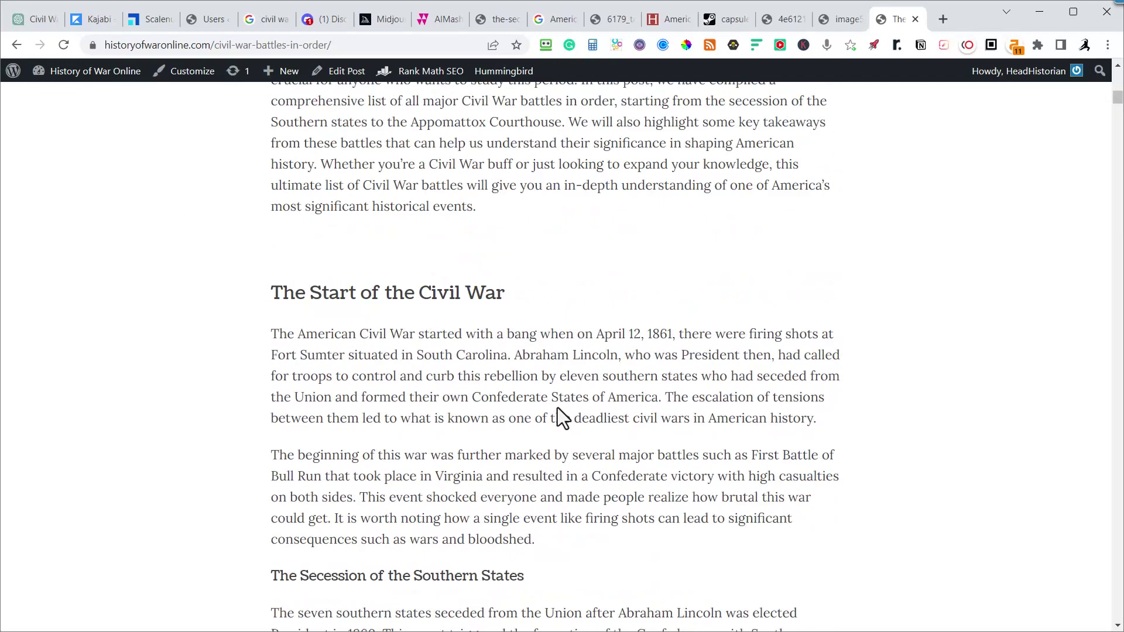
scroll(563, 386, up, 6)
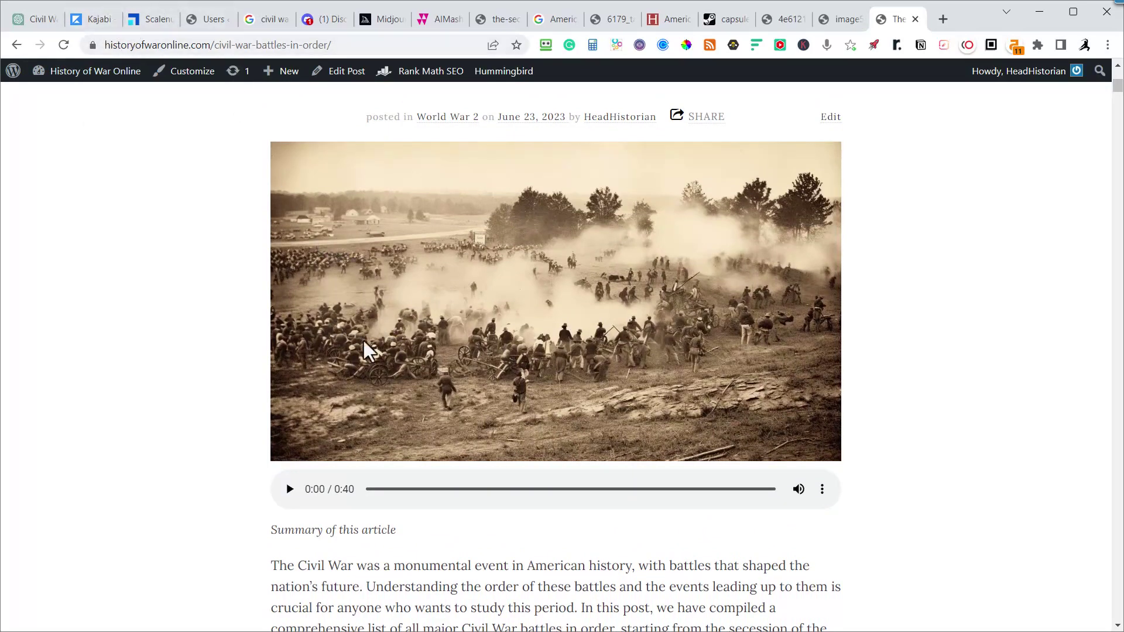
click(291, 489)
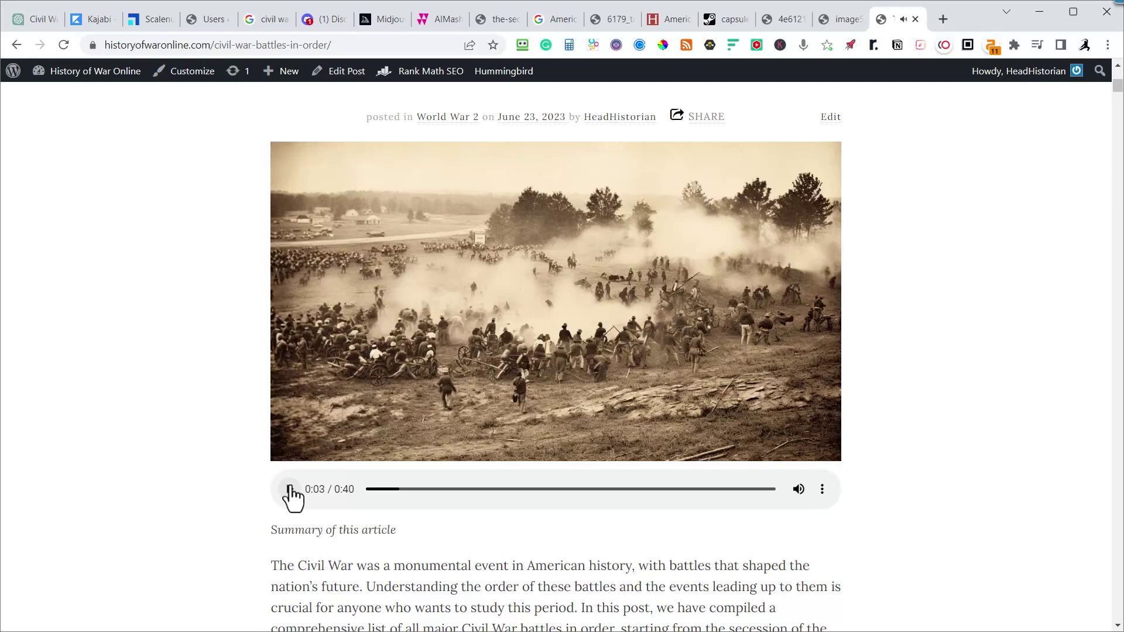
click(290, 488)
- Read through the article's sections from "The Start of the Civil War" down to "The Battle of Shiloh"
scroll(702, 410, down, 6)
scroll(729, 363, down, 18)
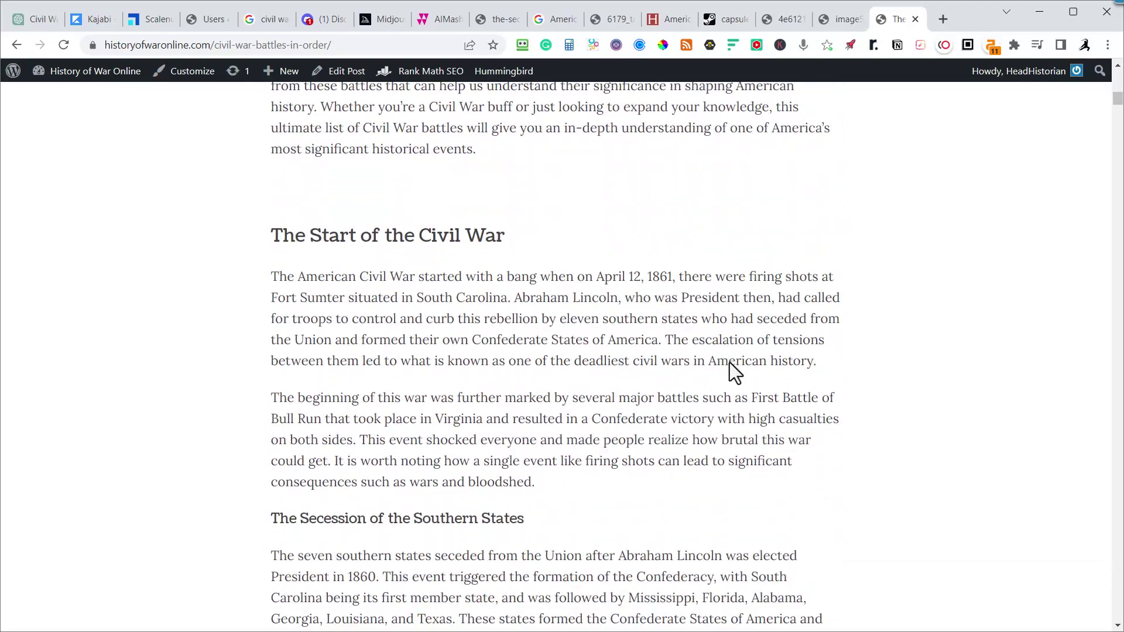
scroll(729, 363, down, 10)
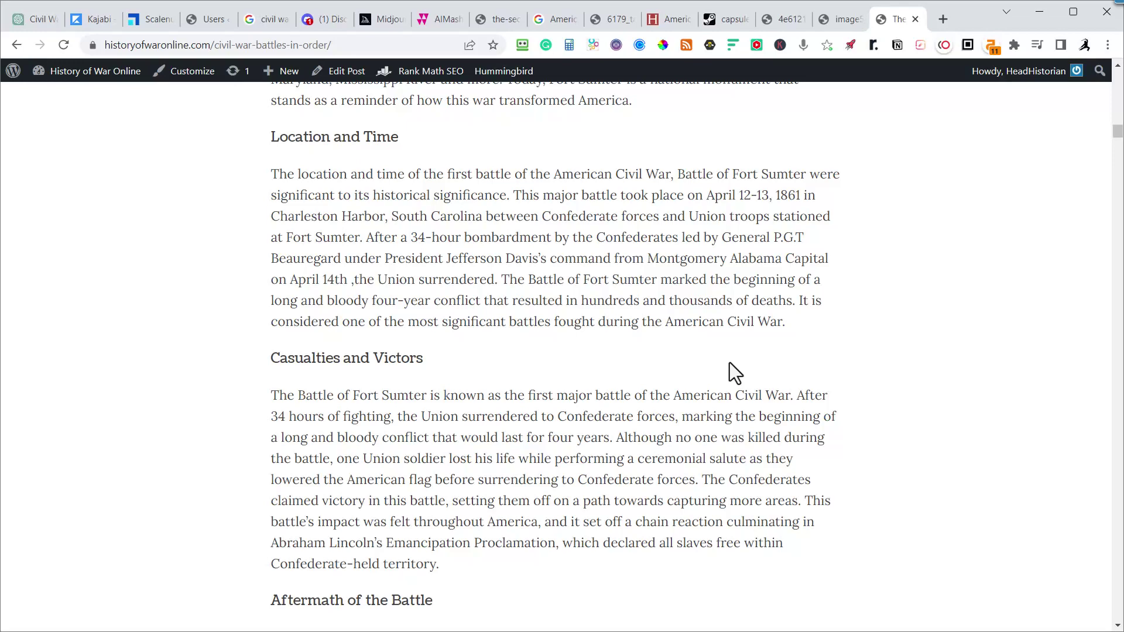
scroll(538, 269, down, 10)
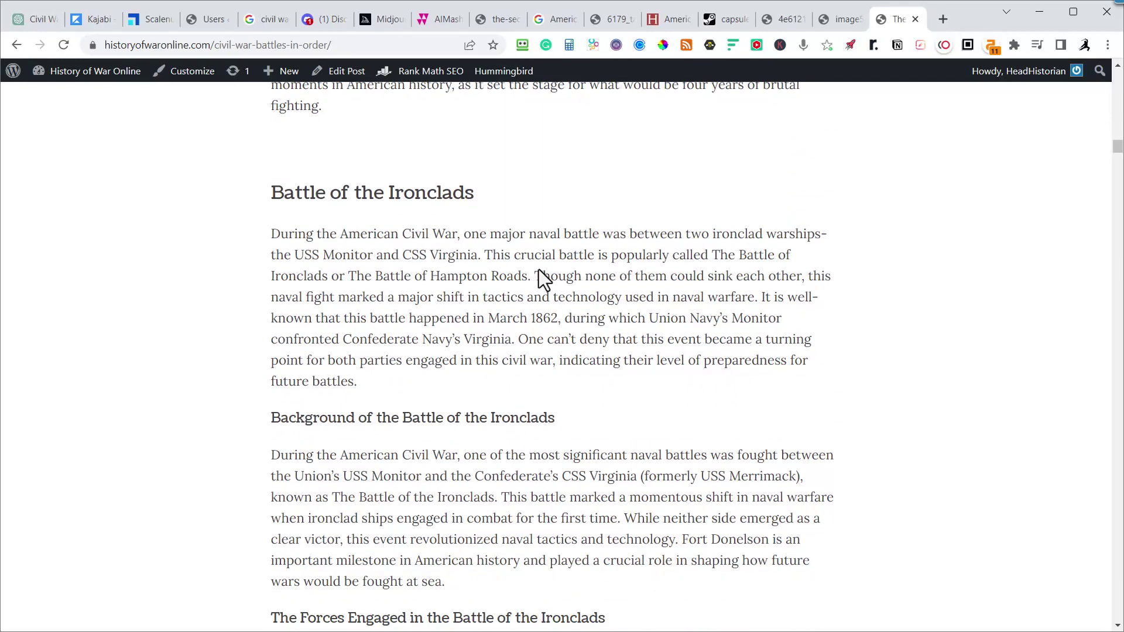
scroll(539, 272, down, 10)
scroll(539, 269, down, 12)
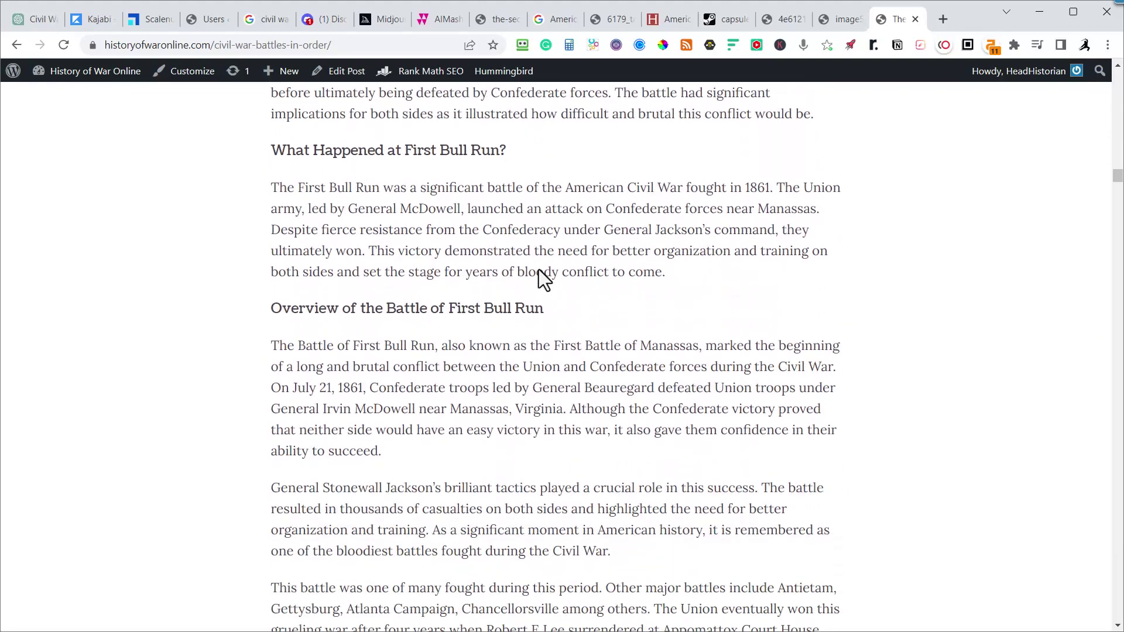
scroll(538, 269, down, 3)
scroll(538, 270, up, 7)
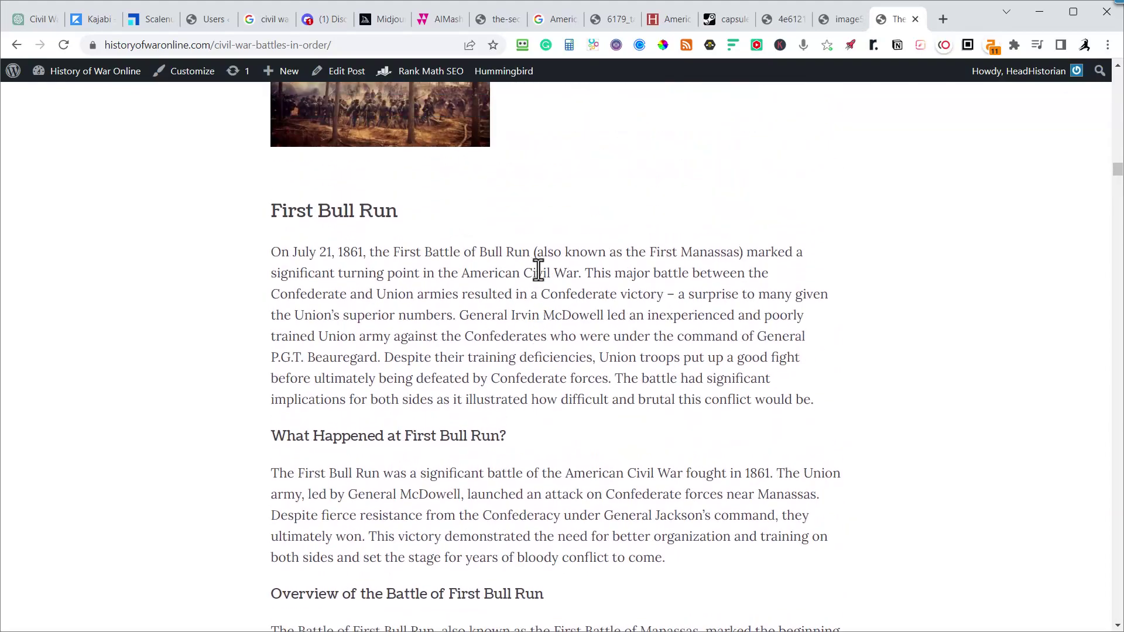
scroll(457, 223, down, 11)
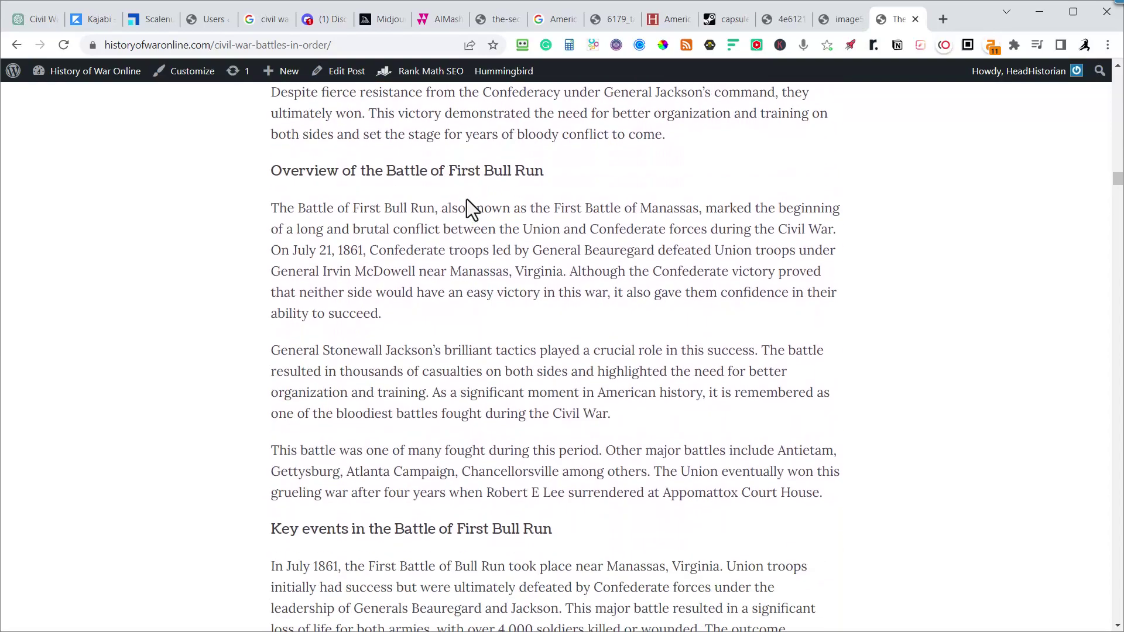
scroll(468, 222, down, 7)
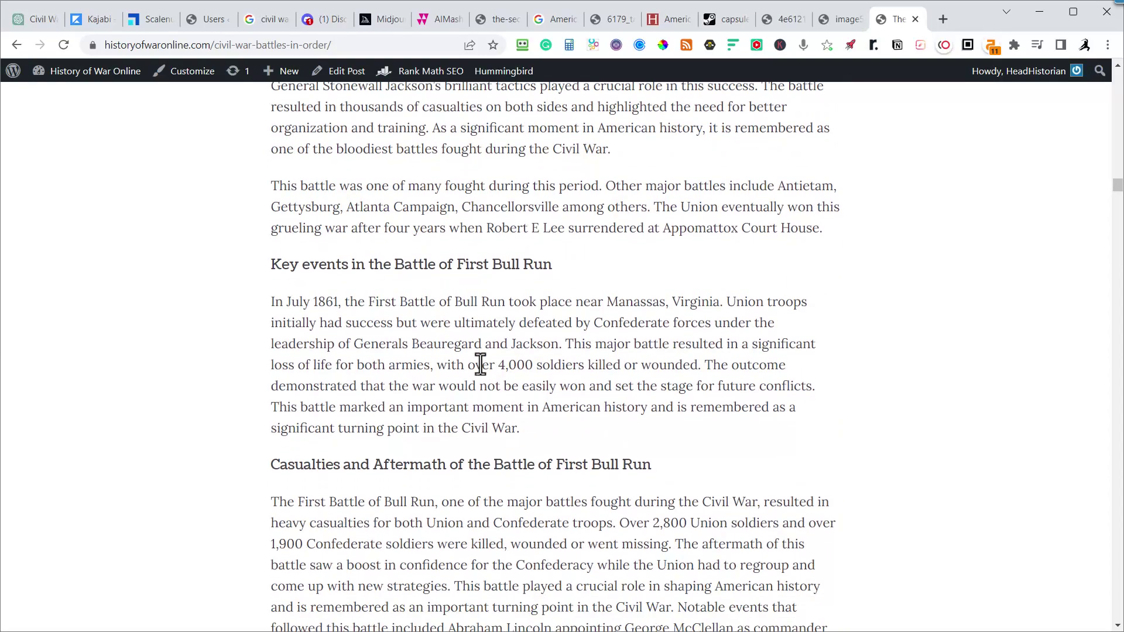
scroll(351, 270, down, 3)
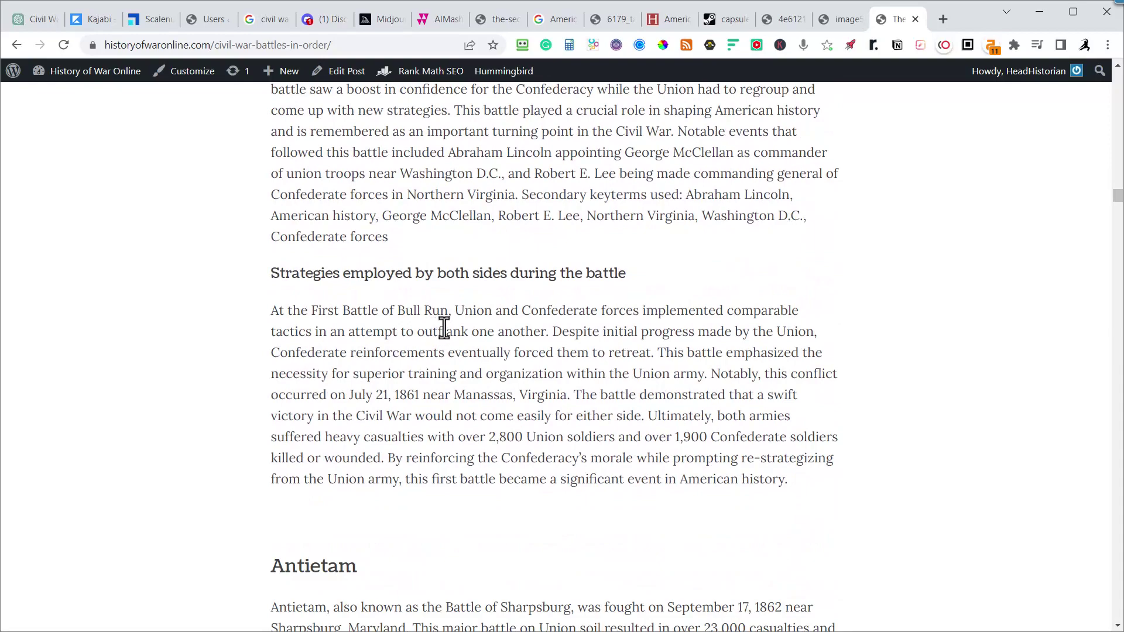
scroll(454, 316, down, 4)
scroll(537, 301, down, 20)
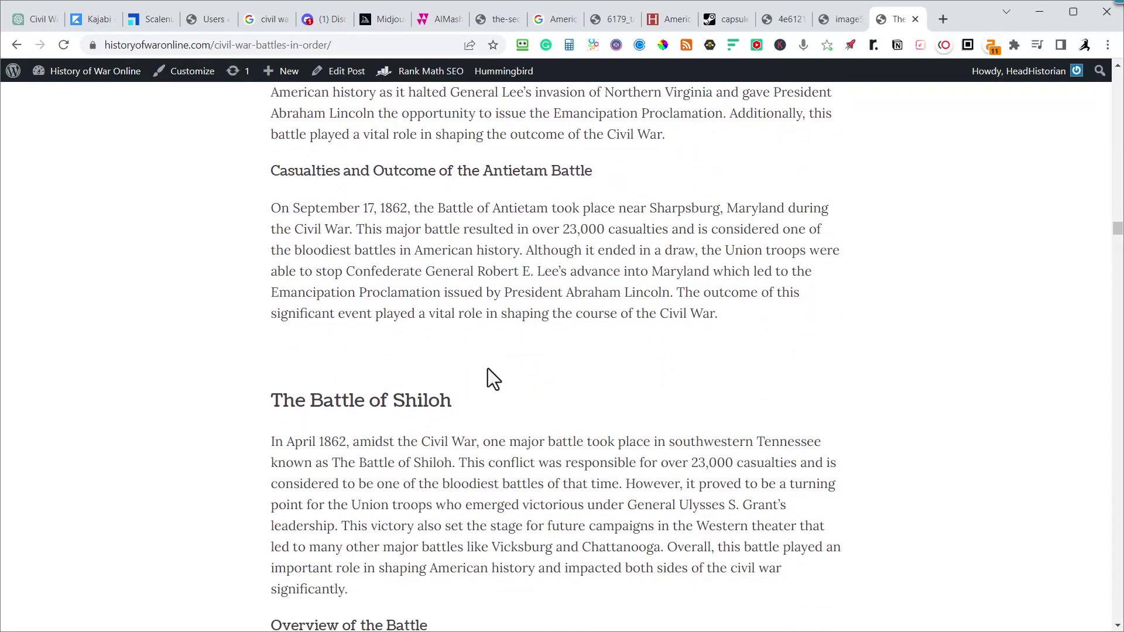
- Review the article backwards from "The Battle of Shiloh", including the image above "First Bull Run", up to the featured image
scroll(518, 412, up, 1)
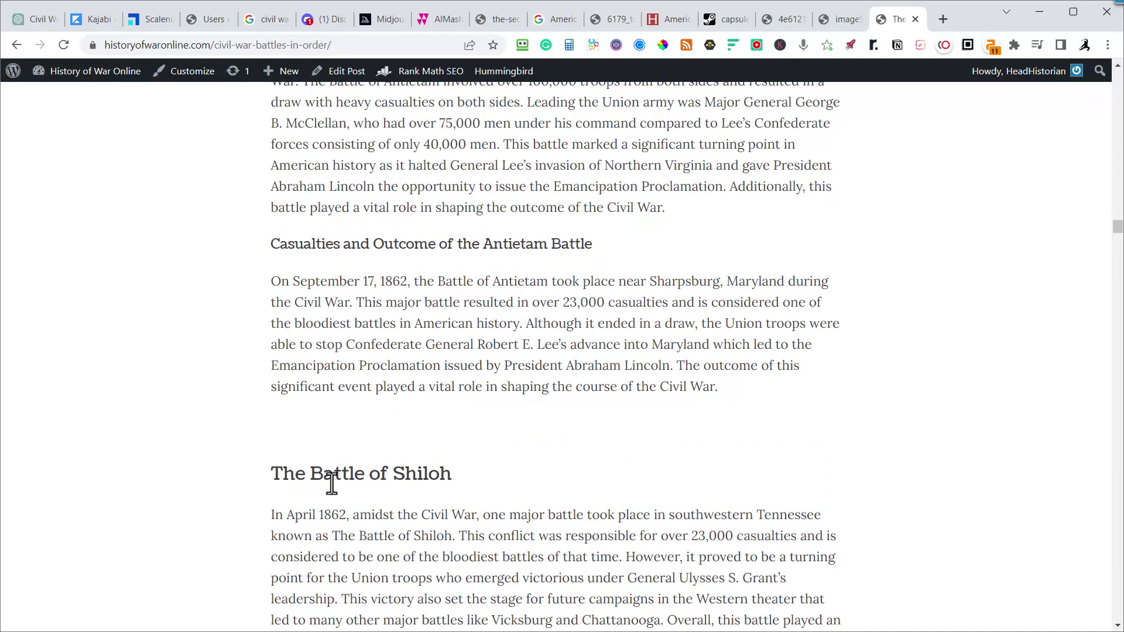
scroll(430, 497, up, 1)
scroll(429, 497, up, 14)
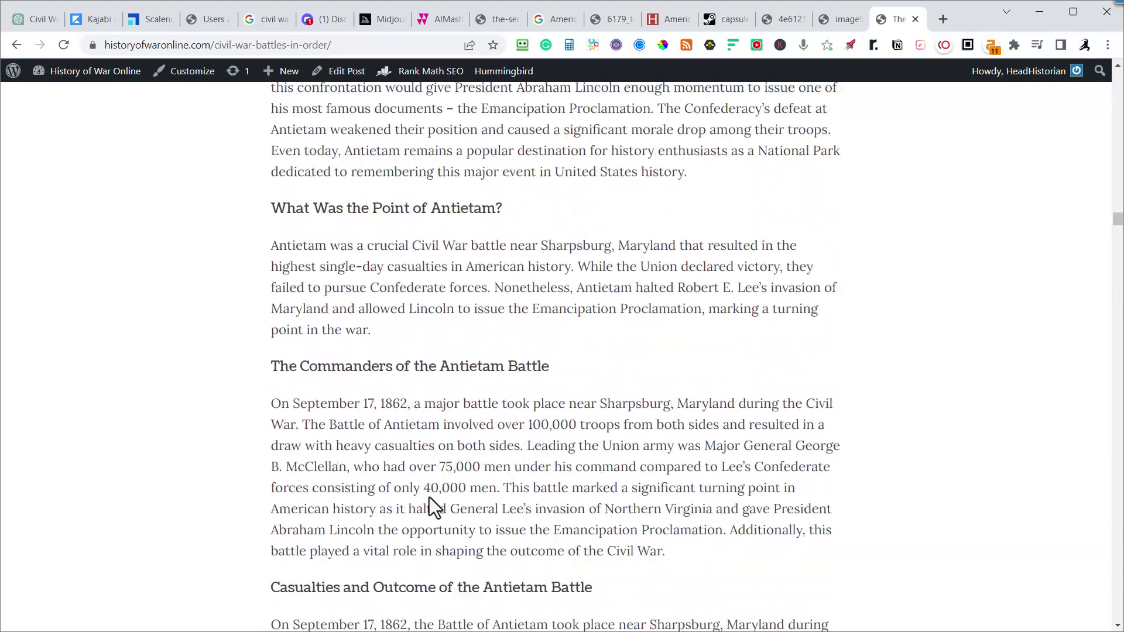
scroll(429, 497, up, 10)
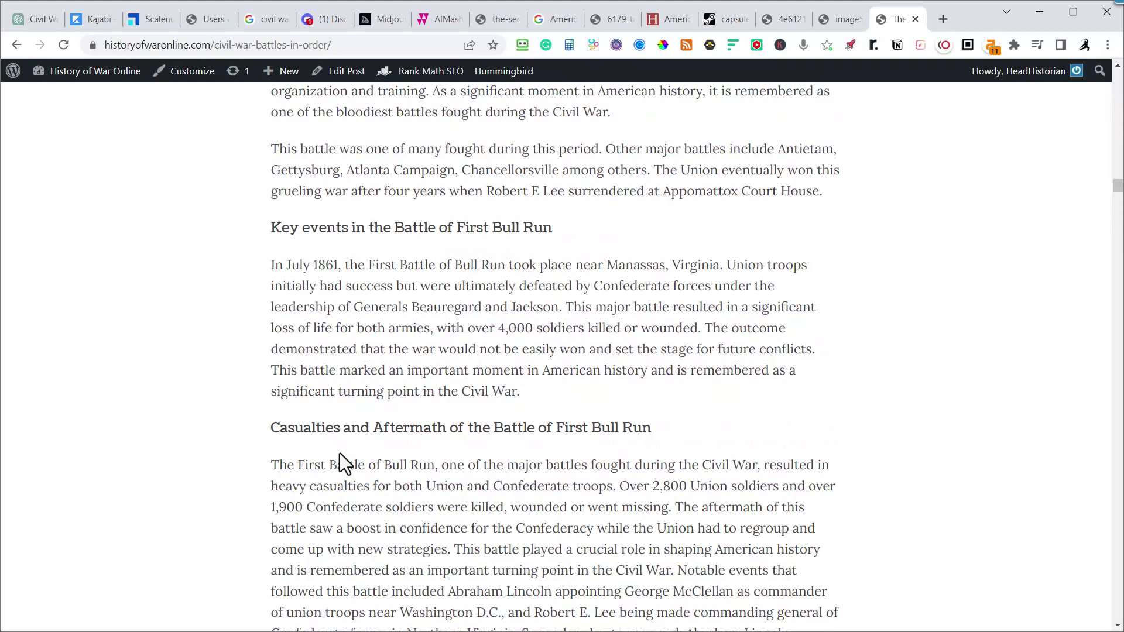
scroll(341, 459, up, 12)
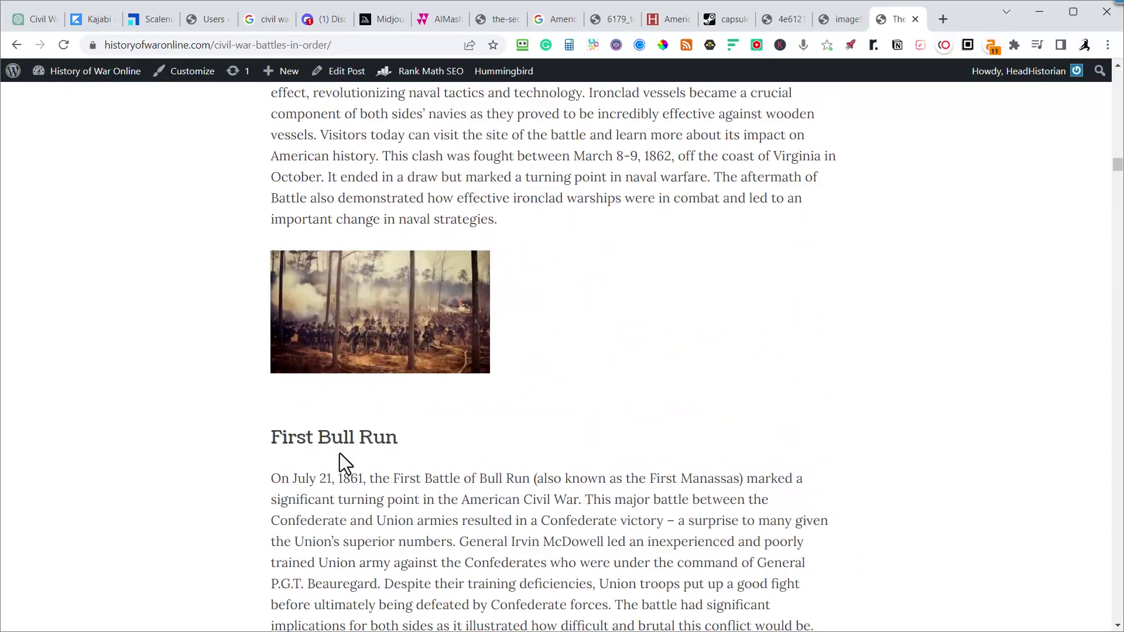
scroll(209, 277, up, 3)
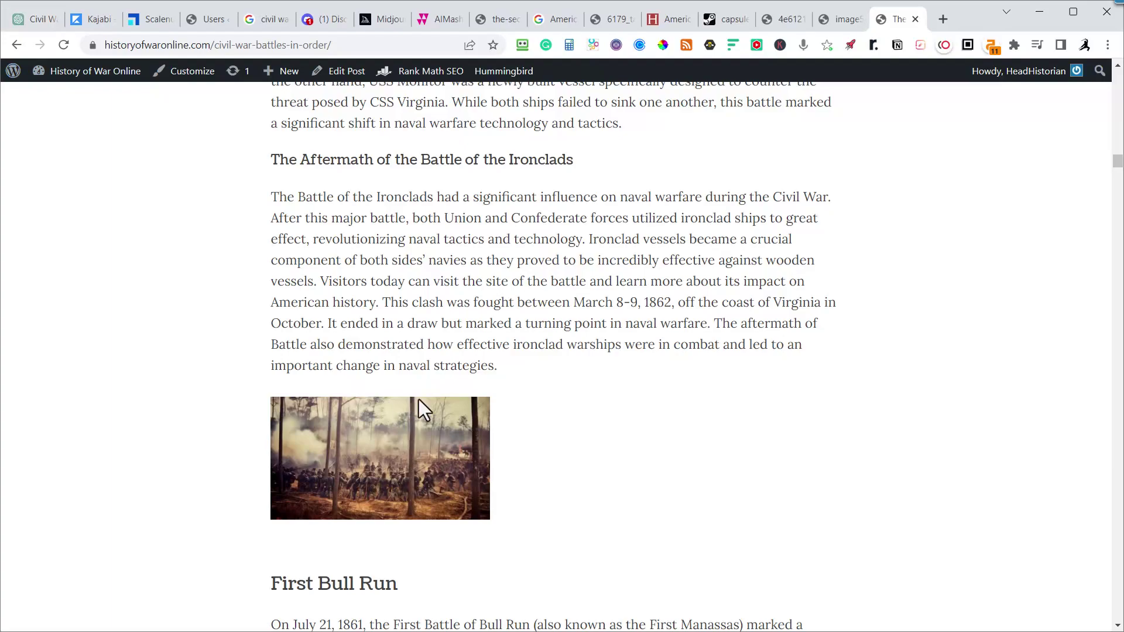
scroll(419, 399, up, 14)
scroll(419, 398, up, 20)
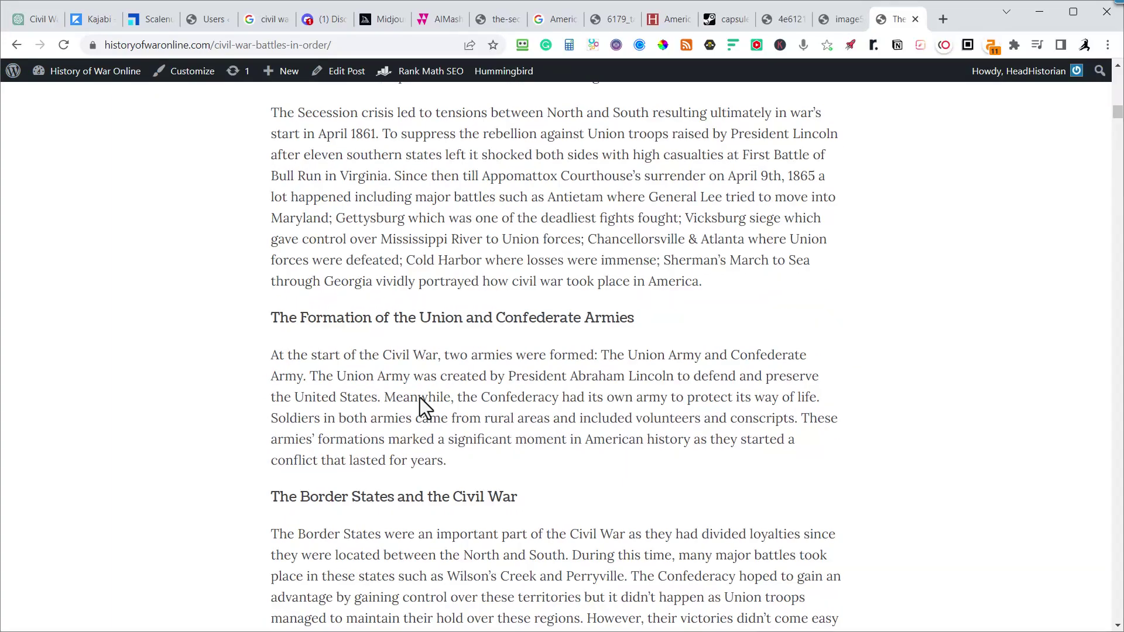
scroll(420, 398, up, 5)
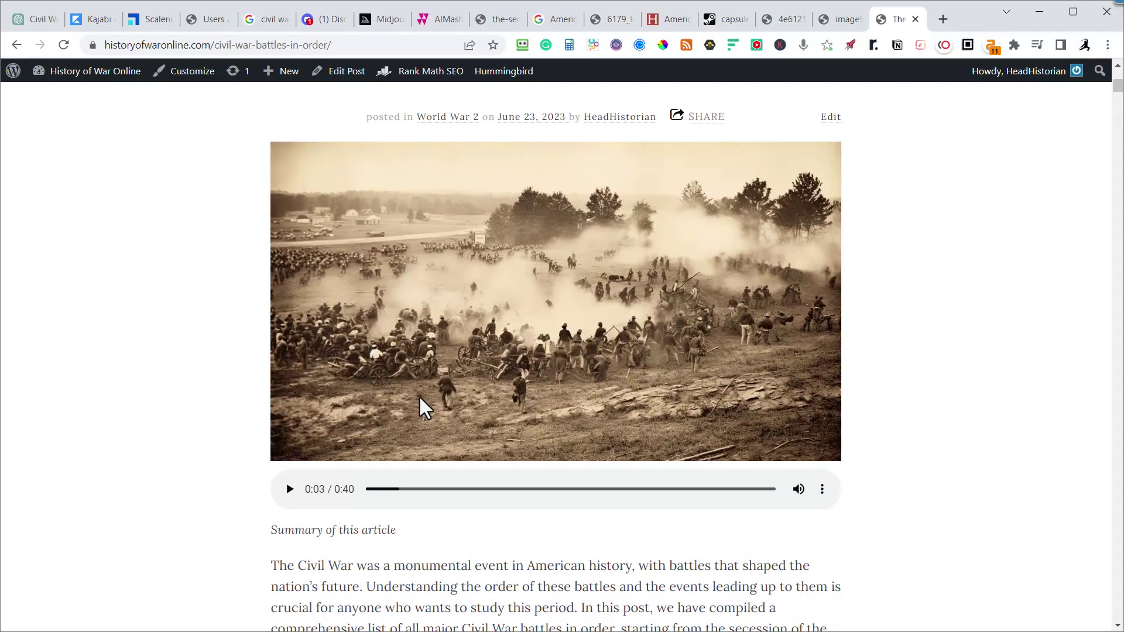
- Switch to the ChatGPT conversation on major Civil War battles and read the list of battle names
click(44, 19)
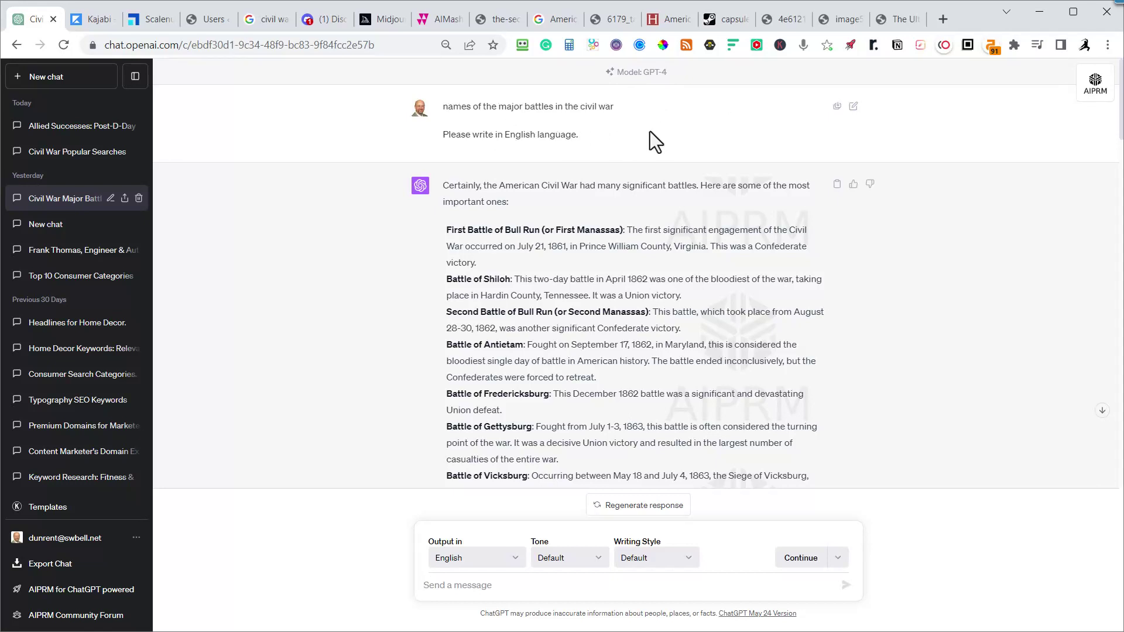
scroll(649, 140, down, 1)
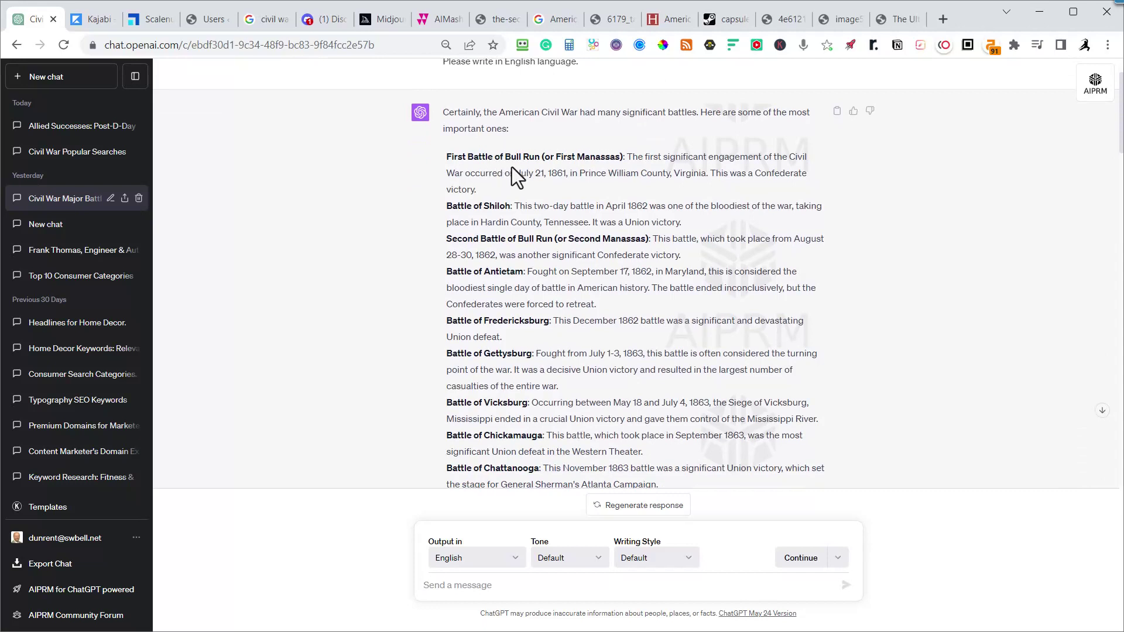
scroll(535, 184, down, 1)
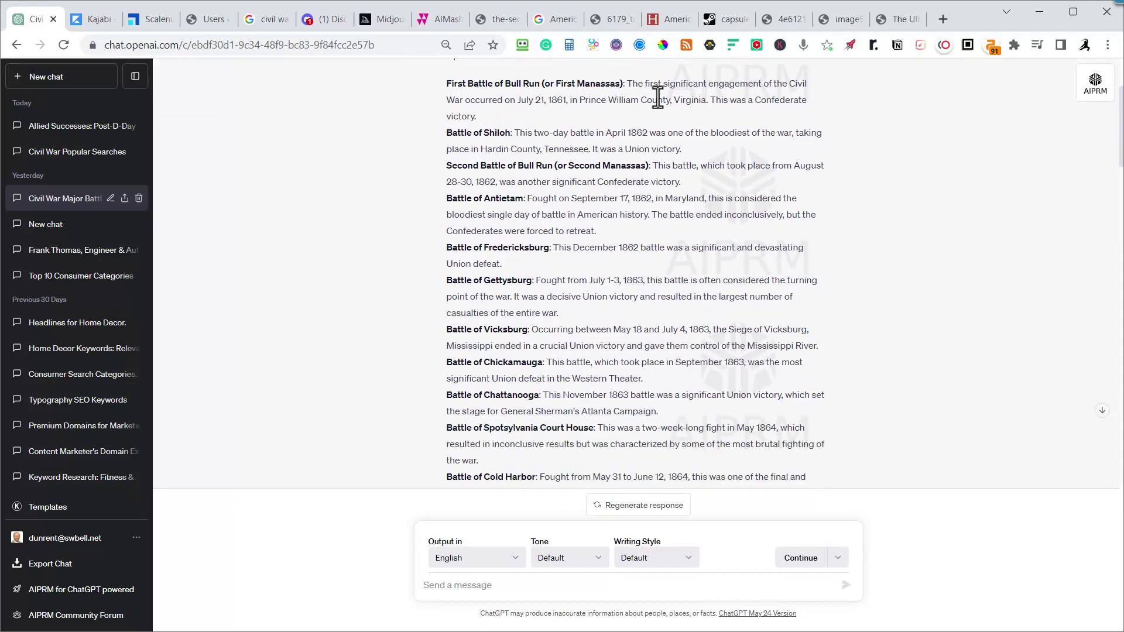
scroll(626, 226, down, 2)
scroll(631, 237, down, 6)
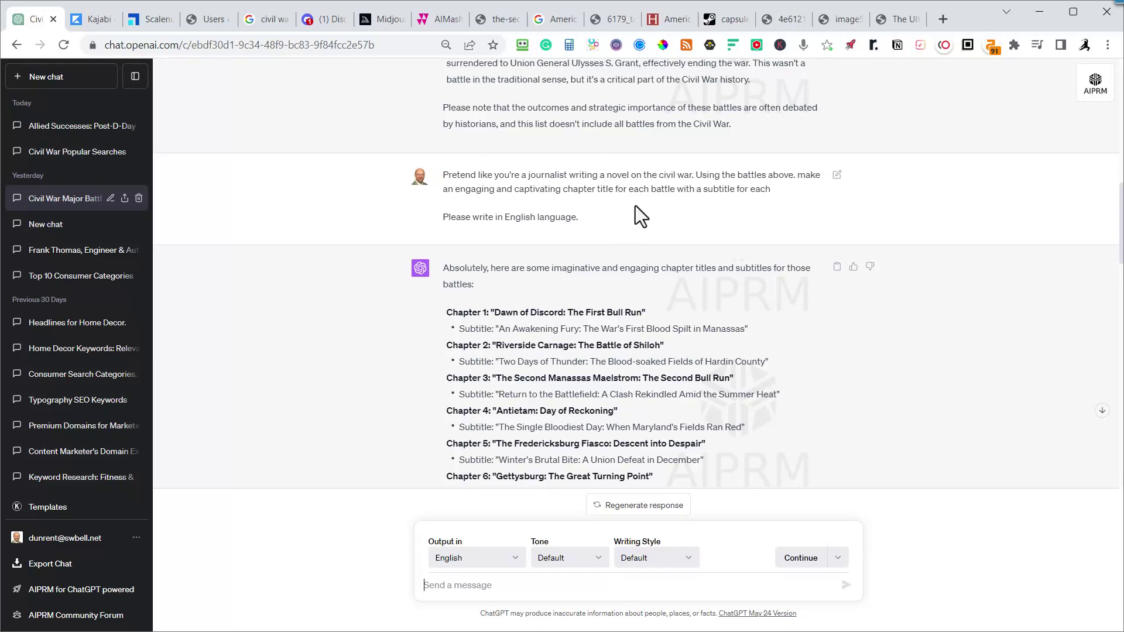
- Examine the novel chapter-title prompt and its reply, highlighting the Chapter 4 title "Antietam: Day of Reckoning" and part of its subtitle
scroll(636, 193, up, 6)
scroll(629, 158, down, 7)
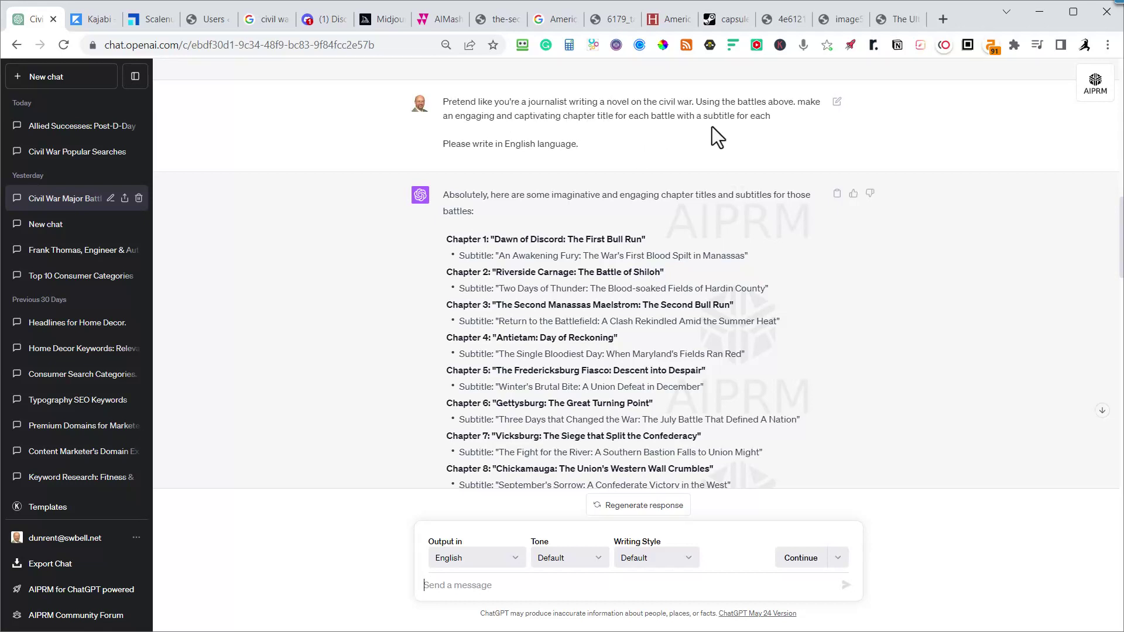
scroll(712, 127, down, 3)
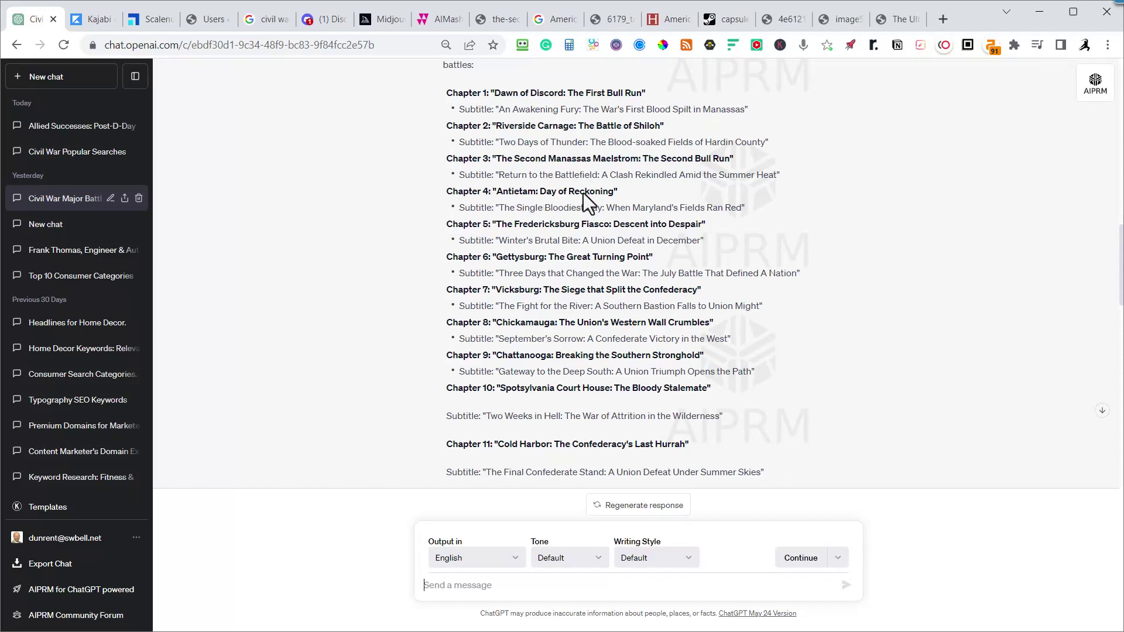
drag(612, 192, 496, 195)
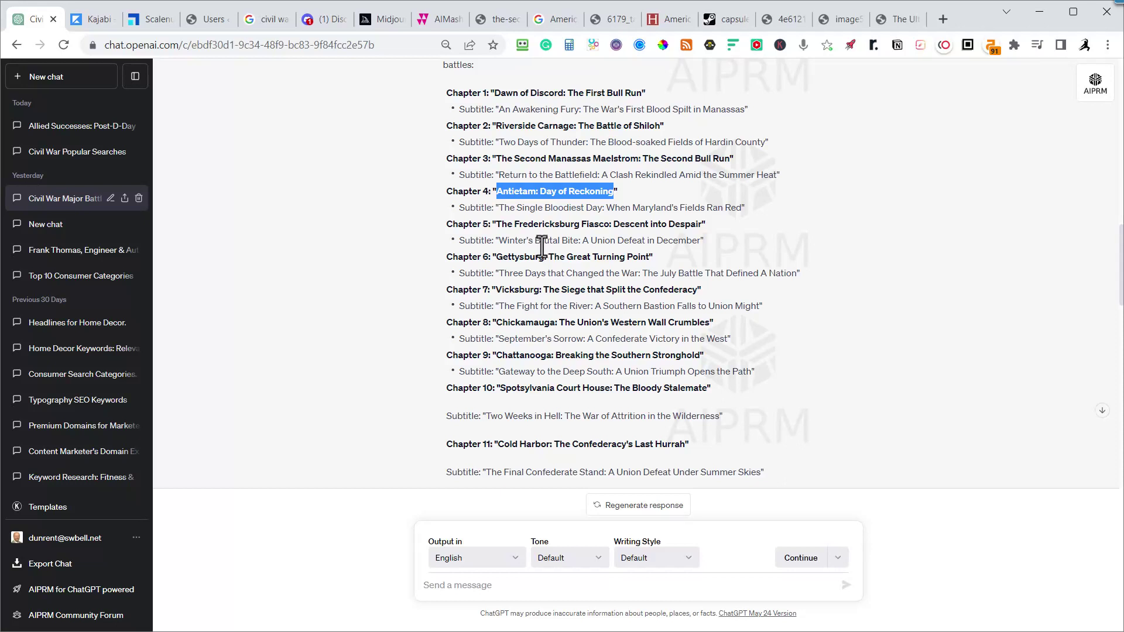
drag(524, 208, 602, 207)
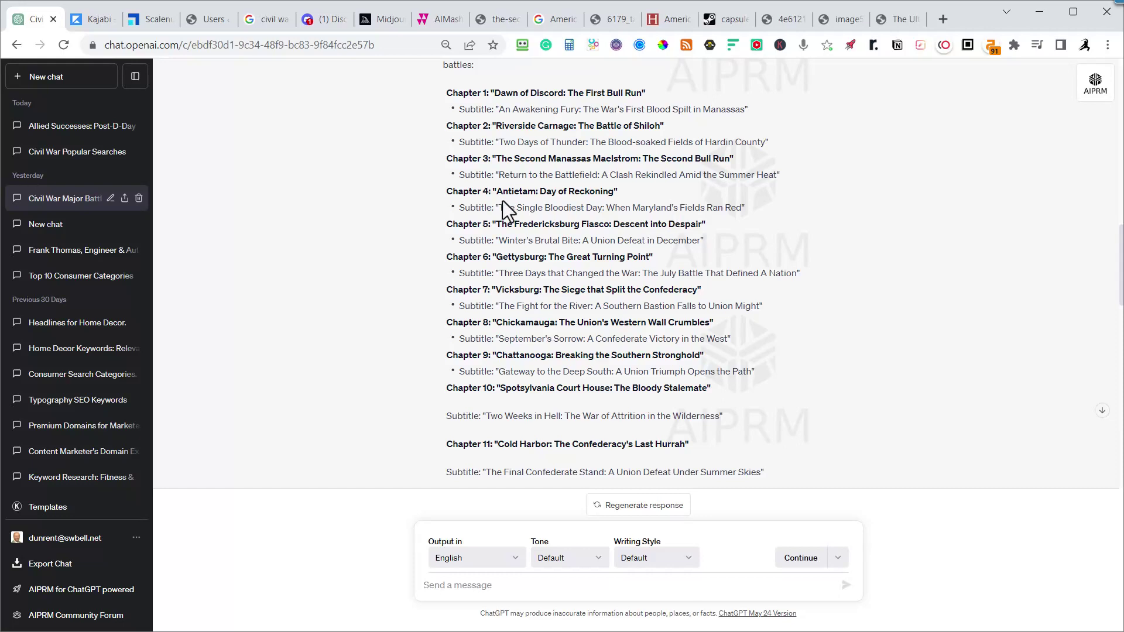
- Read the remaining chapter titles through Chapter 13, the "convert these titles into this format" prompt, its reply, and the earlier novel prompt
scroll(676, 214, down, 1)
scroll(686, 224, down, 1)
scroll(686, 224, down, 5)
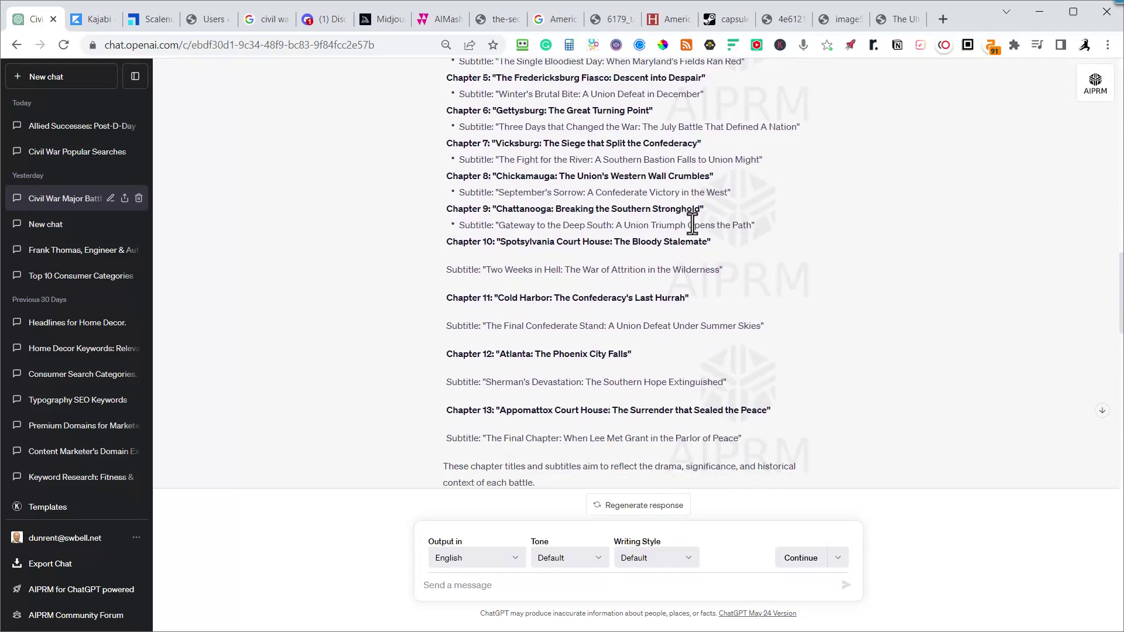
scroll(620, 135, up, 5)
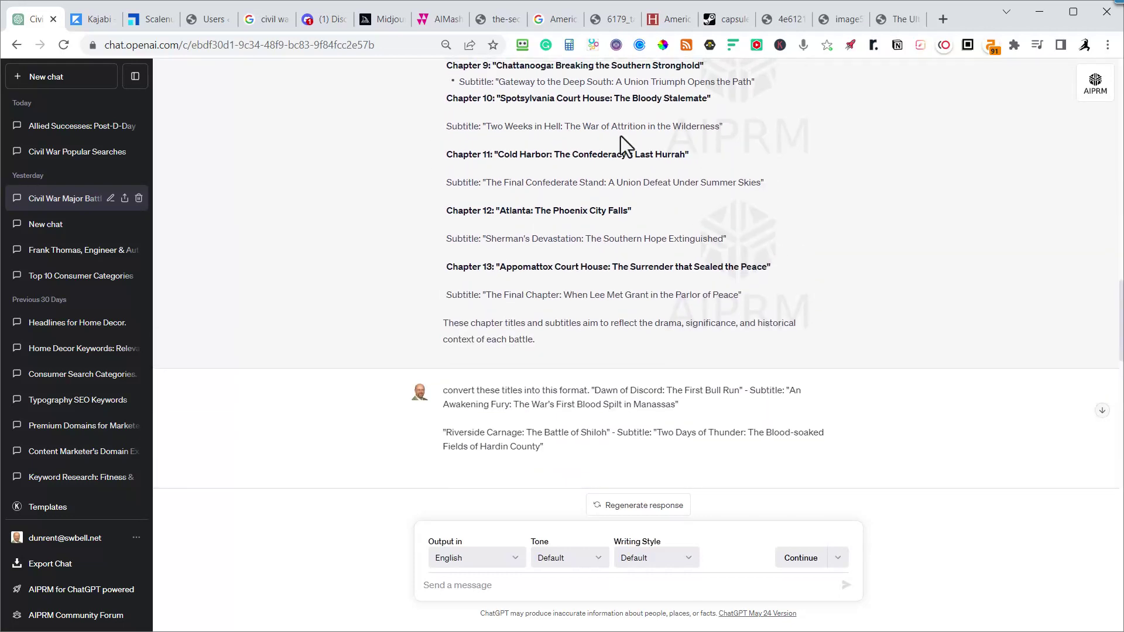
scroll(660, 169, down, 3)
scroll(660, 172, down, 2)
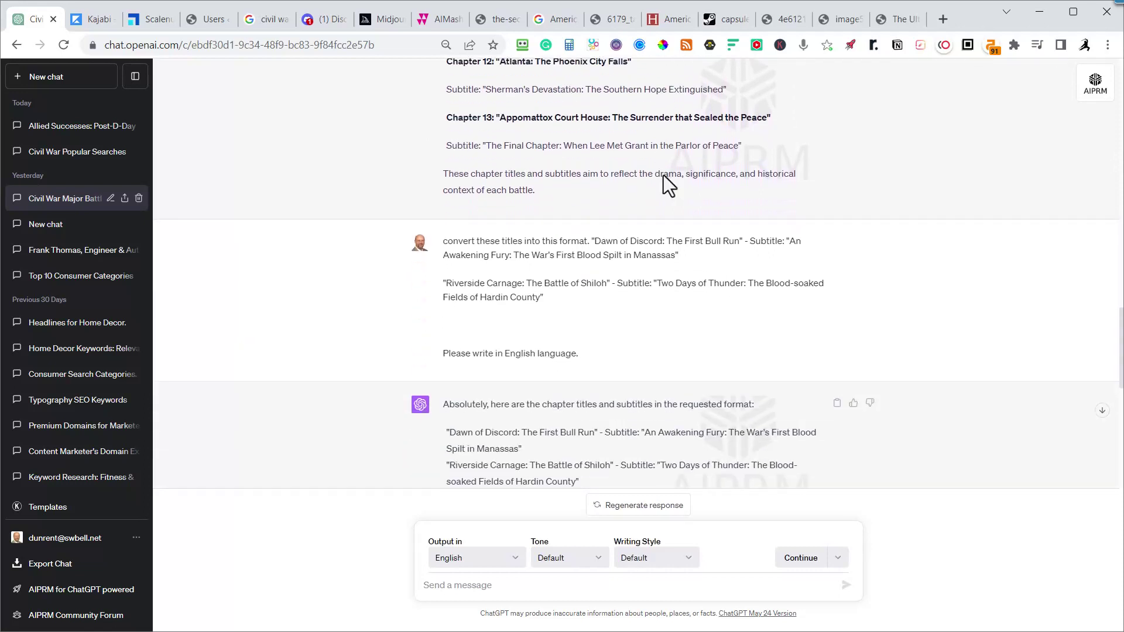
scroll(662, 175, down, 4)
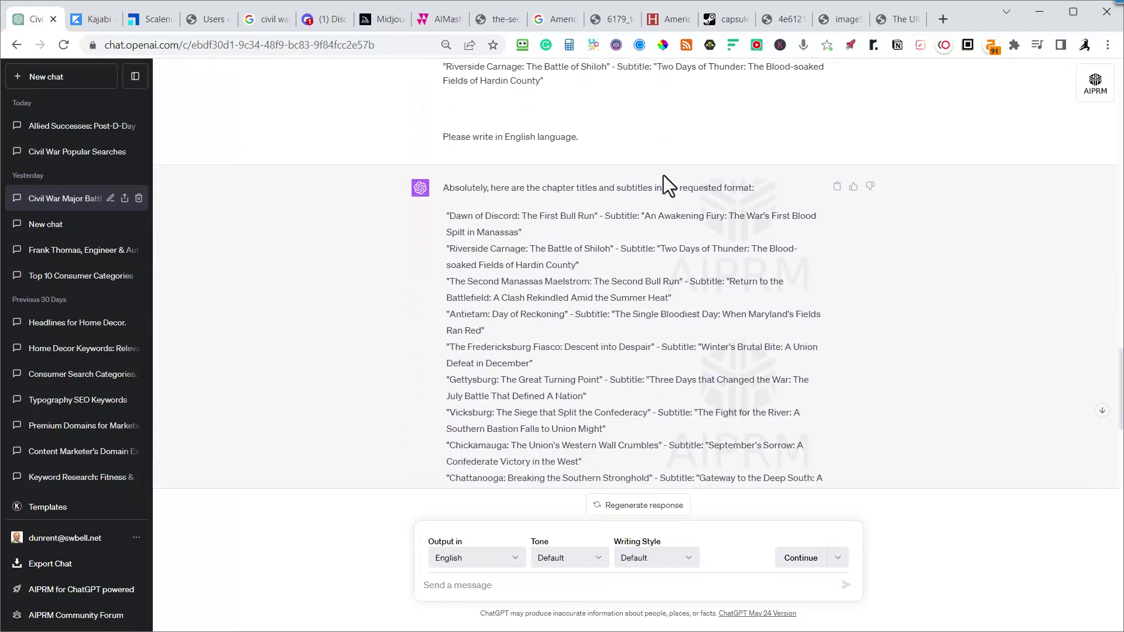
scroll(662, 175, up, 1)
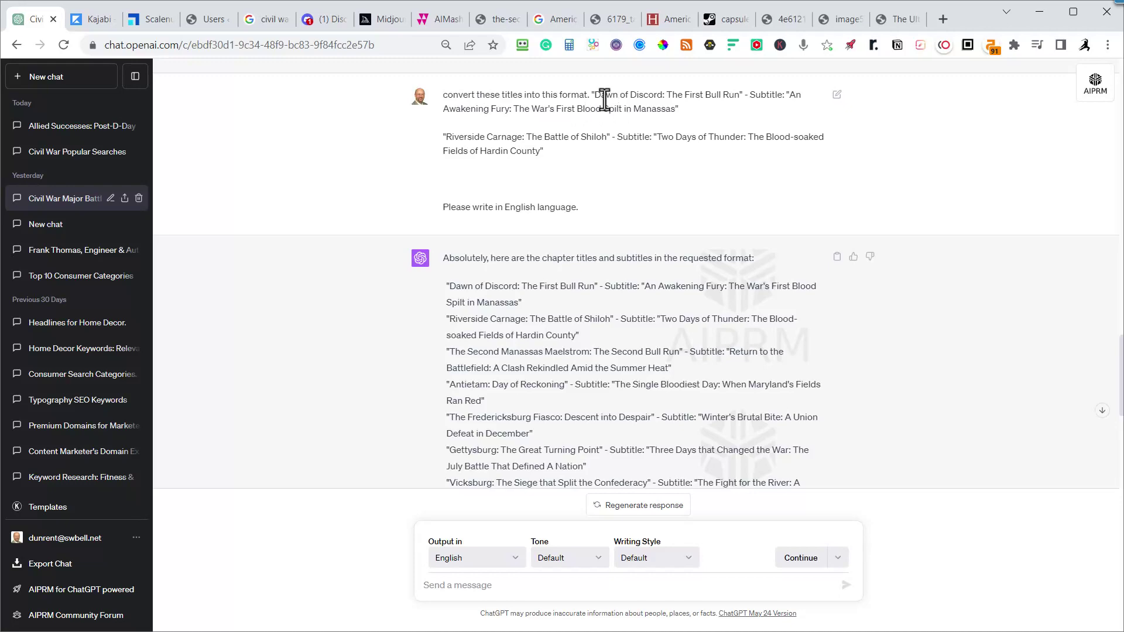
scroll(708, 163, up, 10)
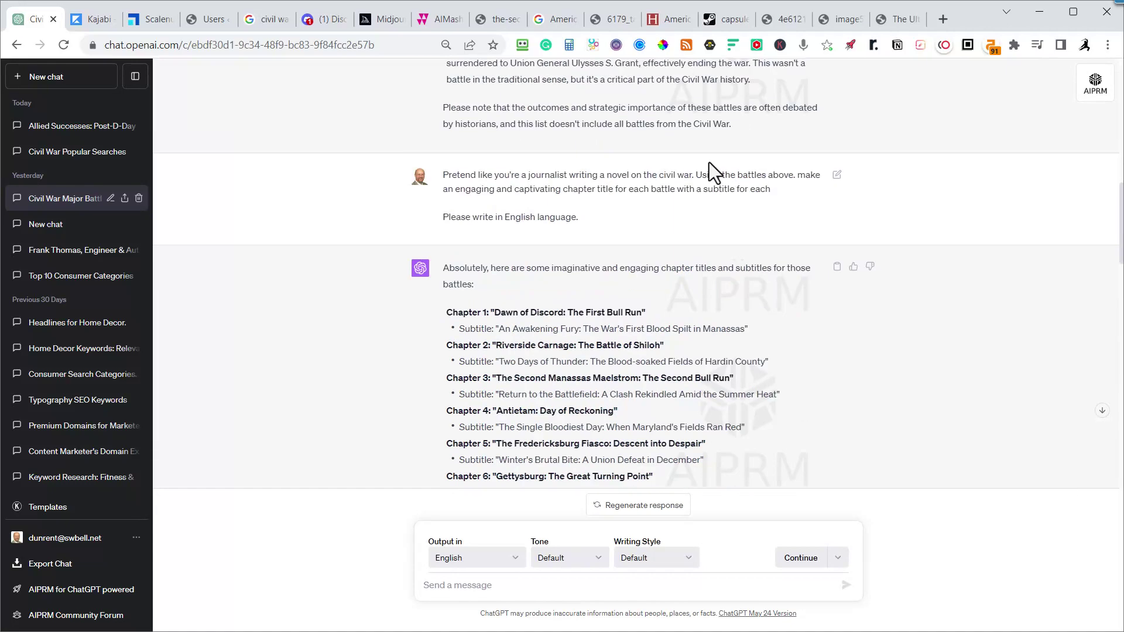
scroll(481, 350, down, 12)
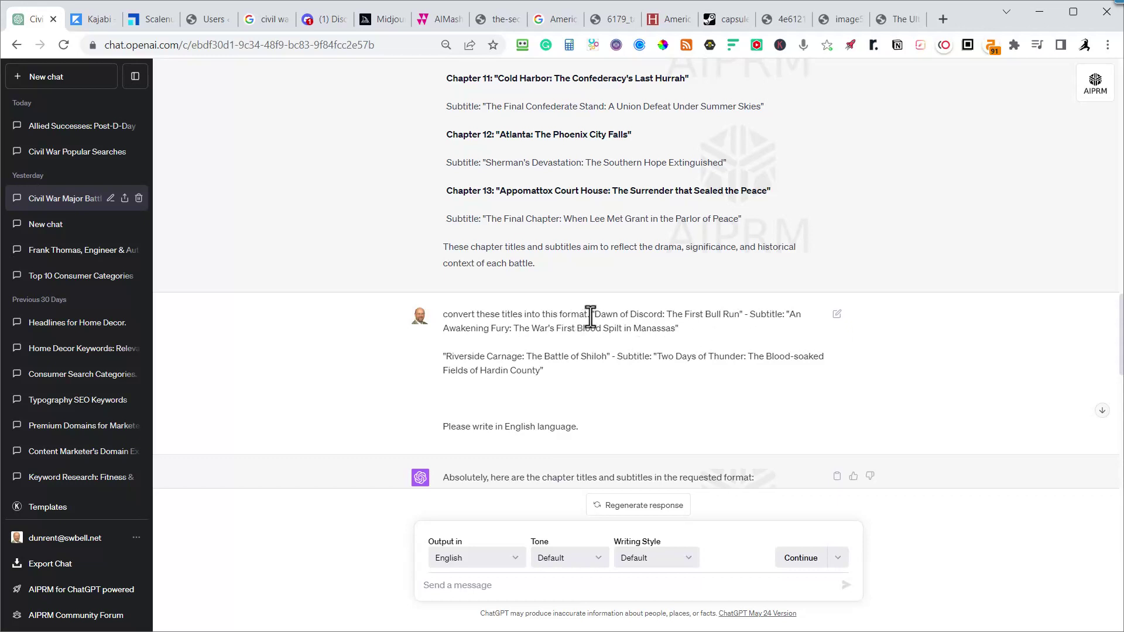
- Reopen the title-format prompt for editing and remove the quotation marks around "Dawn of Discord: The First Bull Run"
click(832, 316)
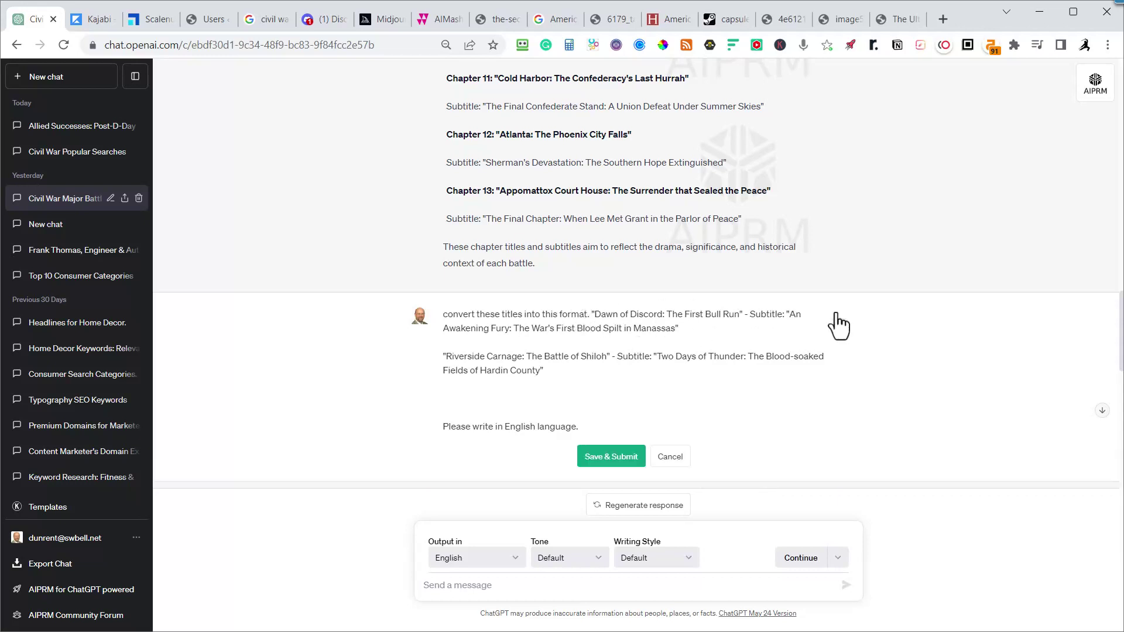
click(590, 315)
key(Delete)
key(ctrl+Right)
key(ctrl+Right)
key(ctrl+Right)
key(ctrl+Right)
key(ctrl+Right)
key(ctrl+Right)
key(Delete)
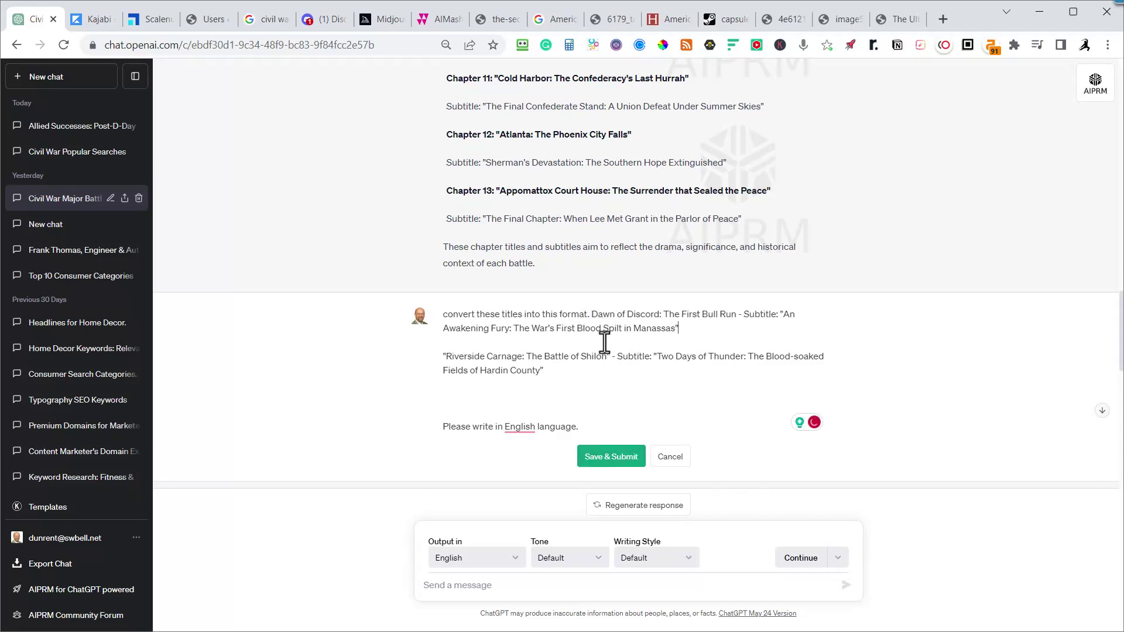
- Remove the "Subtitle:" label and the quotation marks from the subtitle "An Awakening Fury: The War's First Blood Spilt in Manassas"
key(shift+Right)
key(shift+Right)
key(shift+Right)
key(shift+Right)
key(shift+Right)
key(shift+Right)
key(shift+Right)
key(shift+Right)
key(shift+Right)
key(Delete)
key(End)
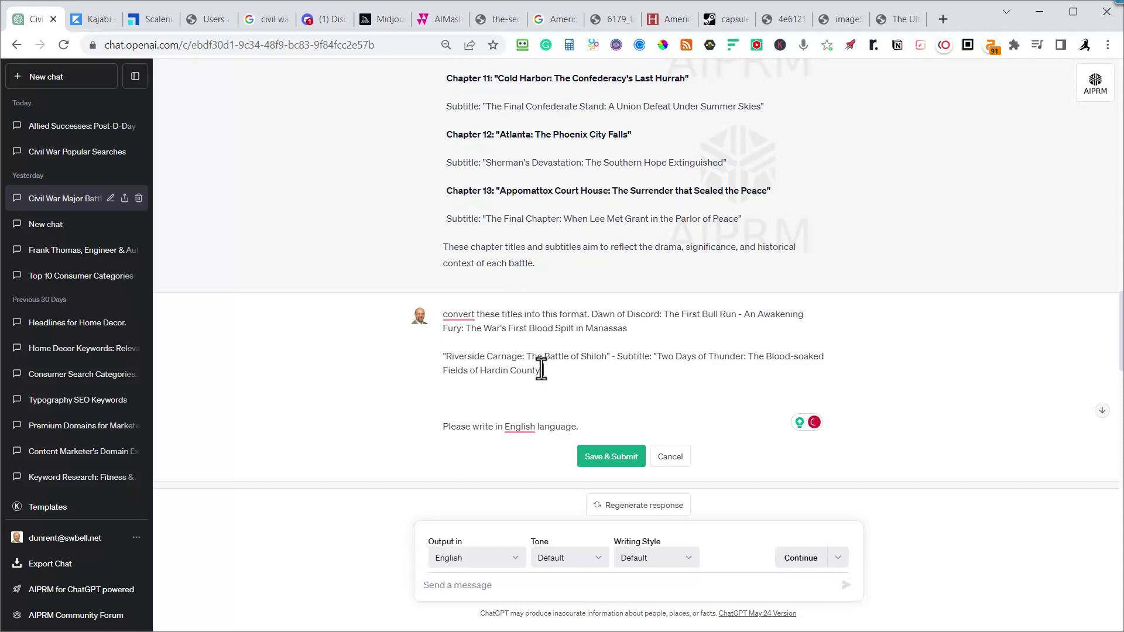
- Delete the "Riverside Carnage: The Battle of Shiloh" example from the prompt and resubmit it to regenerate the titles
drag(544, 370, 424, 345)
key(Delete)
click(611, 386)
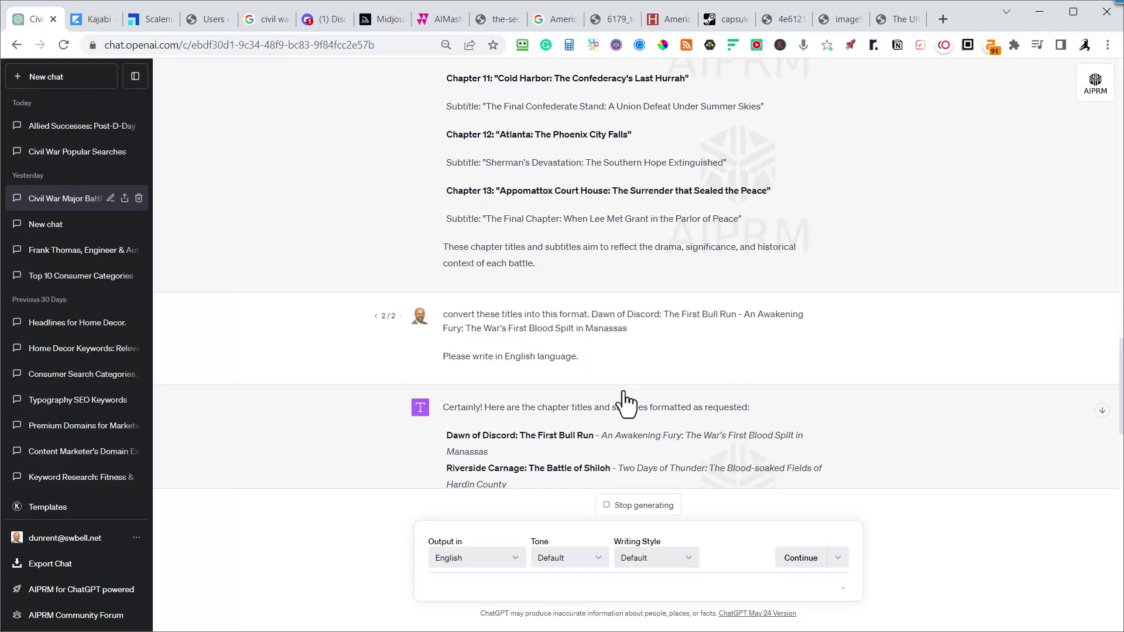
scroll(640, 389, down, 5)
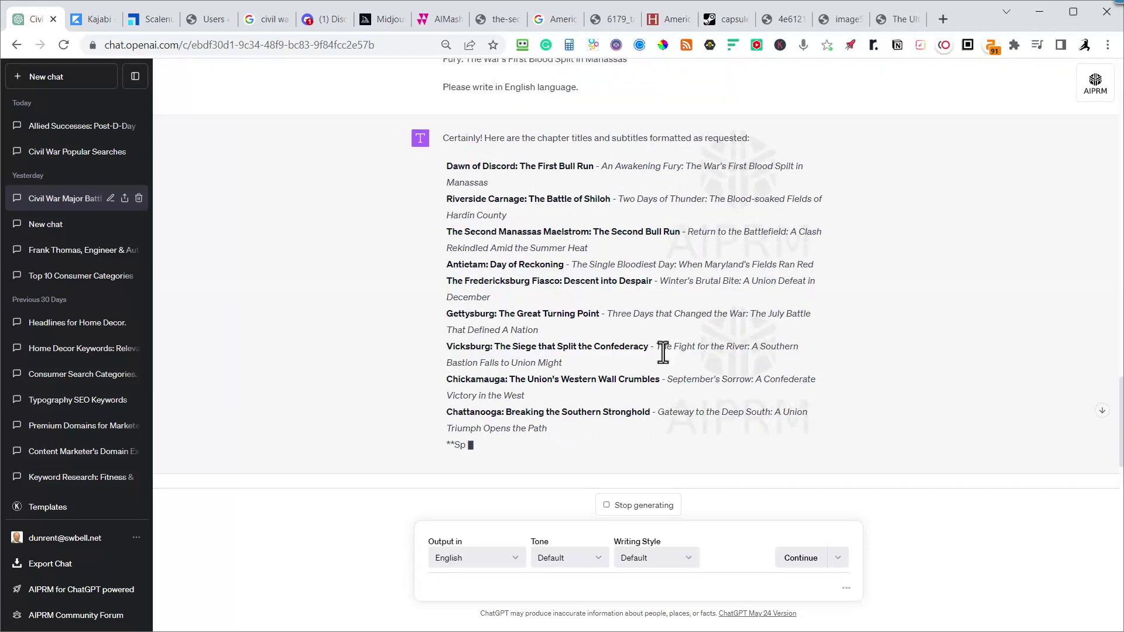
- Switch to the Vicksburg article in Notepad, merge its subtitle into the main heading with " - ", and highlight the combined heading
key(alt+Tab)
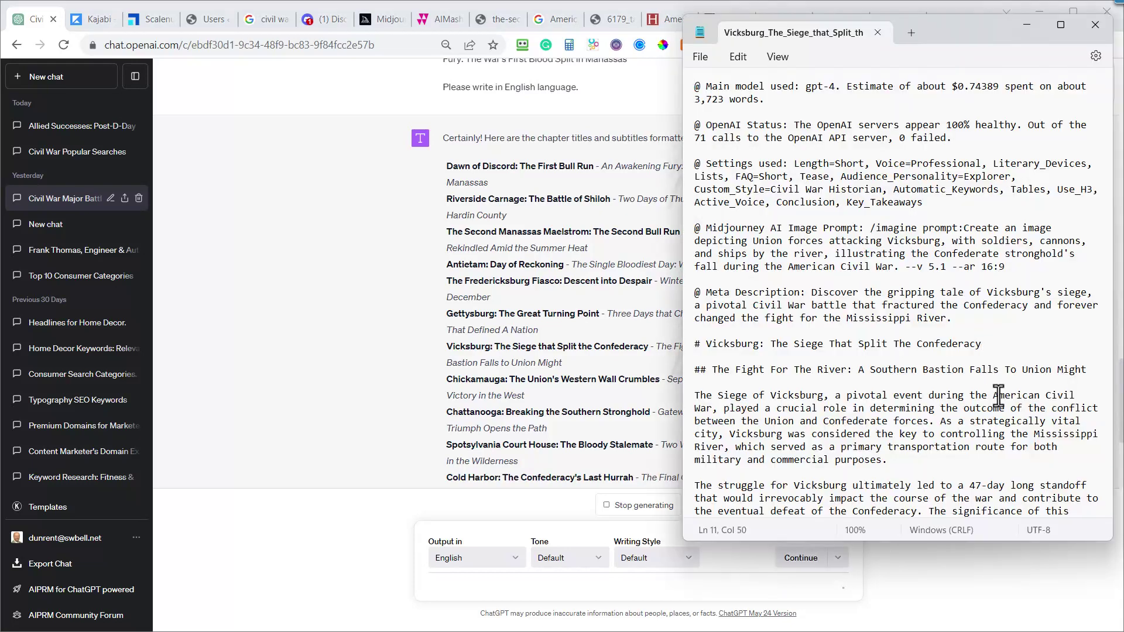
key(Delete)
key(Delete)
key(Delete)
key(Delete)
key(Delete)
text(-)
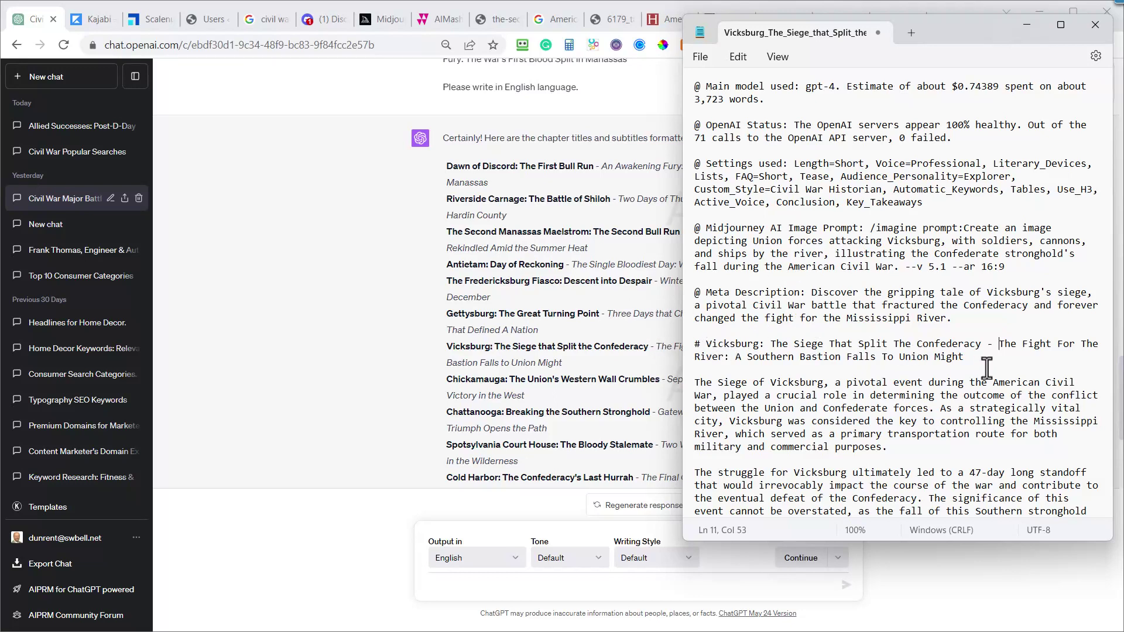
click(972, 358)
drag(972, 359, 704, 345)
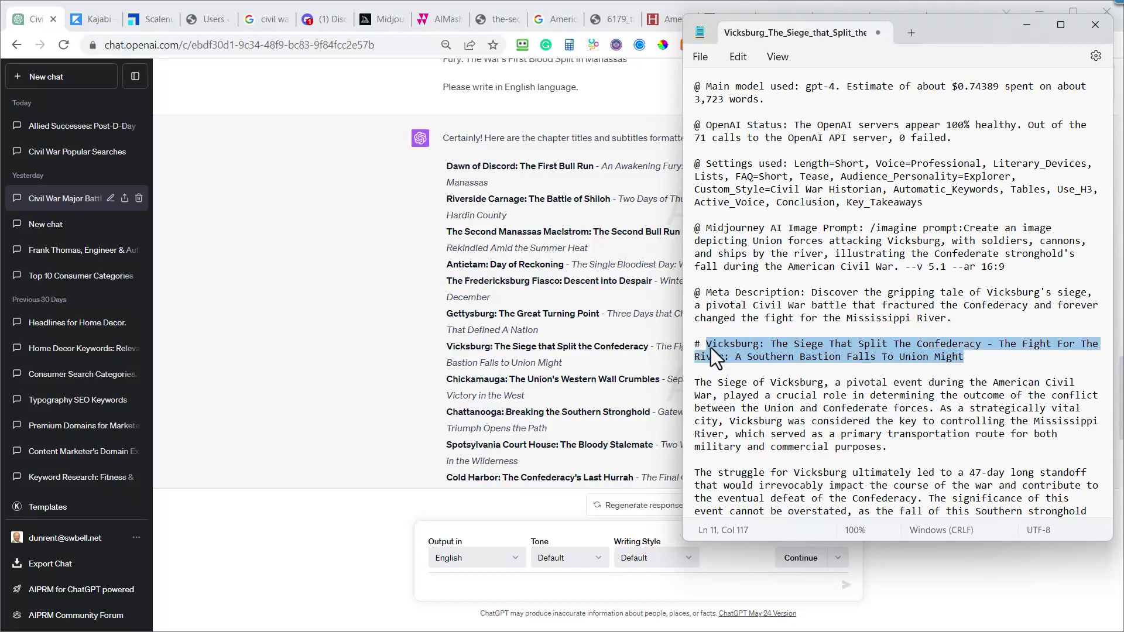
click(698, 349)
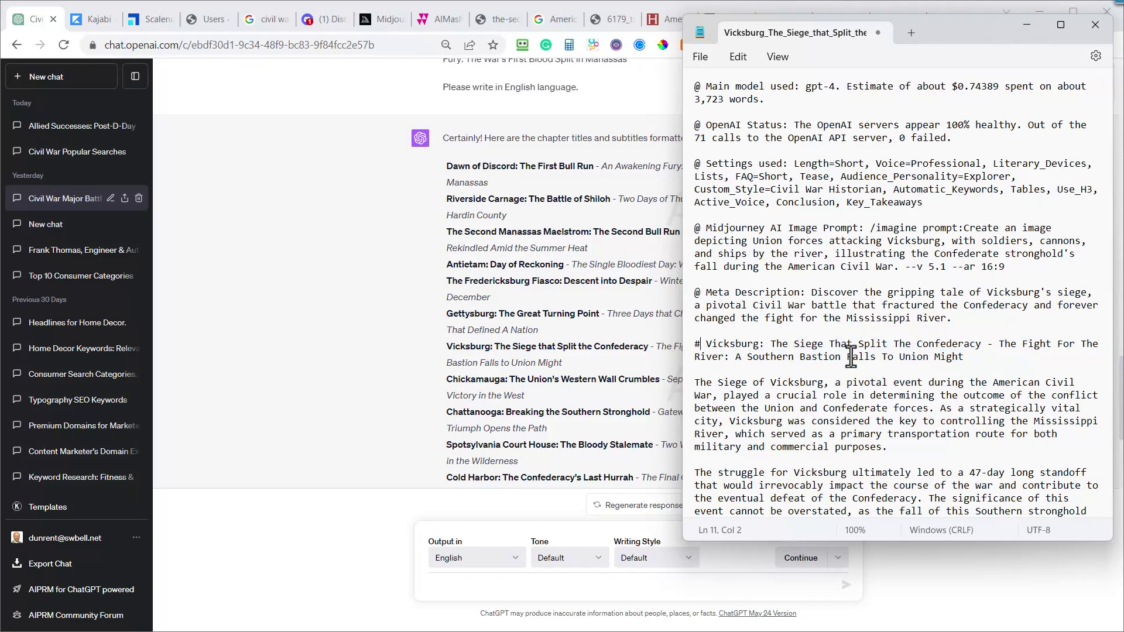
- Undo the merge by putting "The Fight For The River: A Southern Bastion Falls To Union Might" back on its own "##" line
click(981, 346)
key(Delete)
key(Delete)
key(Delete)
key(Delete)
key(Return)
key(Return)
text(## T)
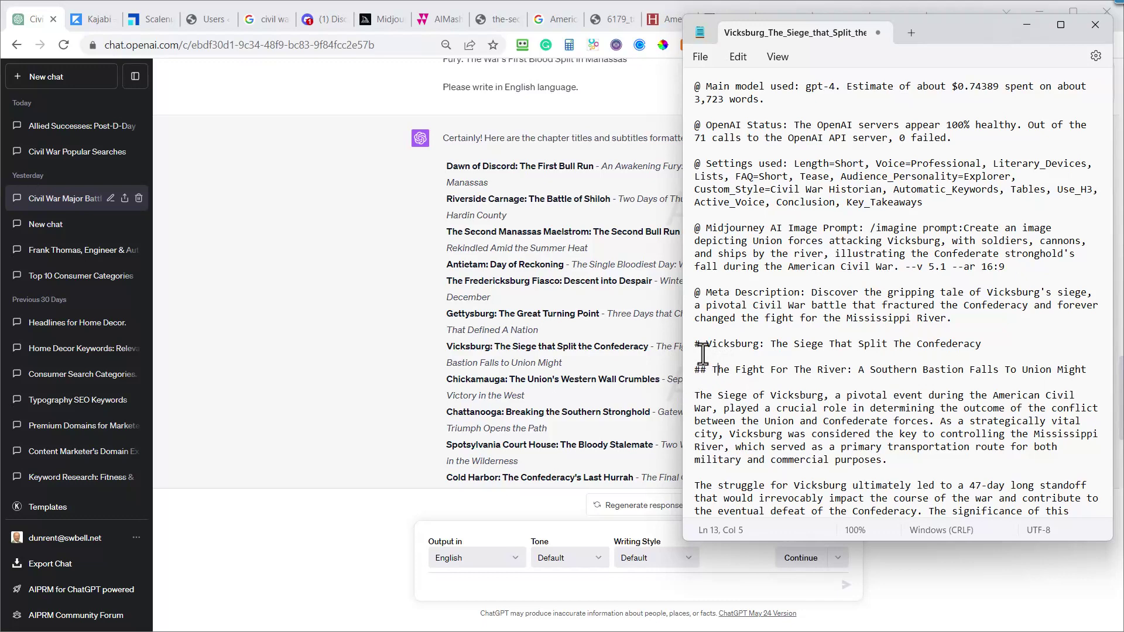
- Highlight the Vicksburg article's title and its "##" subtitle in turn, and minimize Notepad
drag(707, 346, 977, 345)
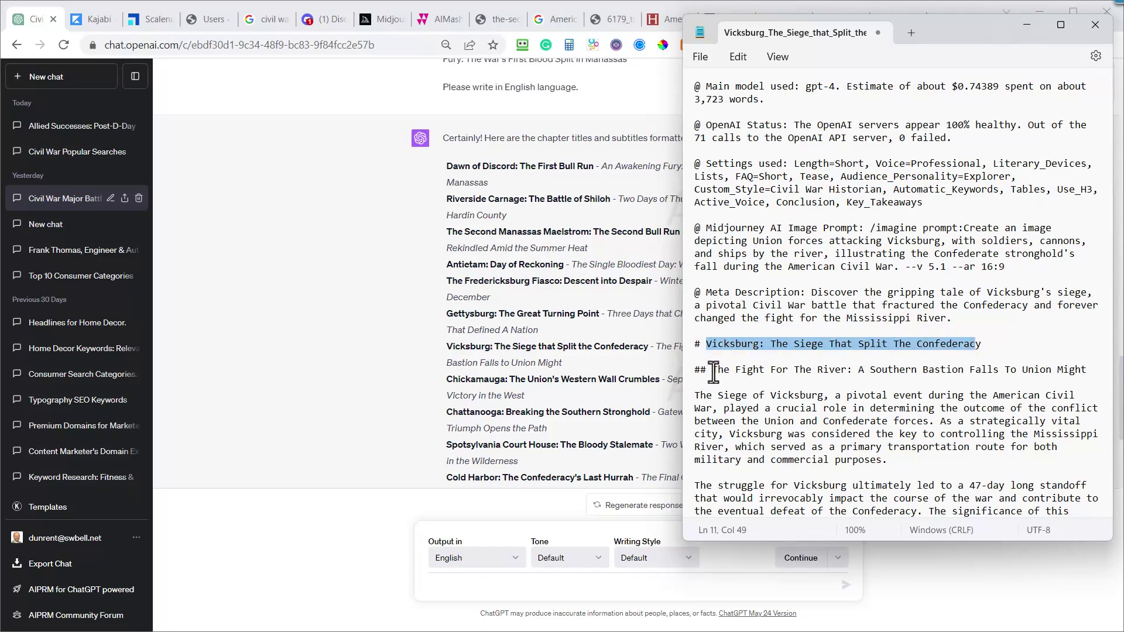
drag(711, 370, 1087, 370)
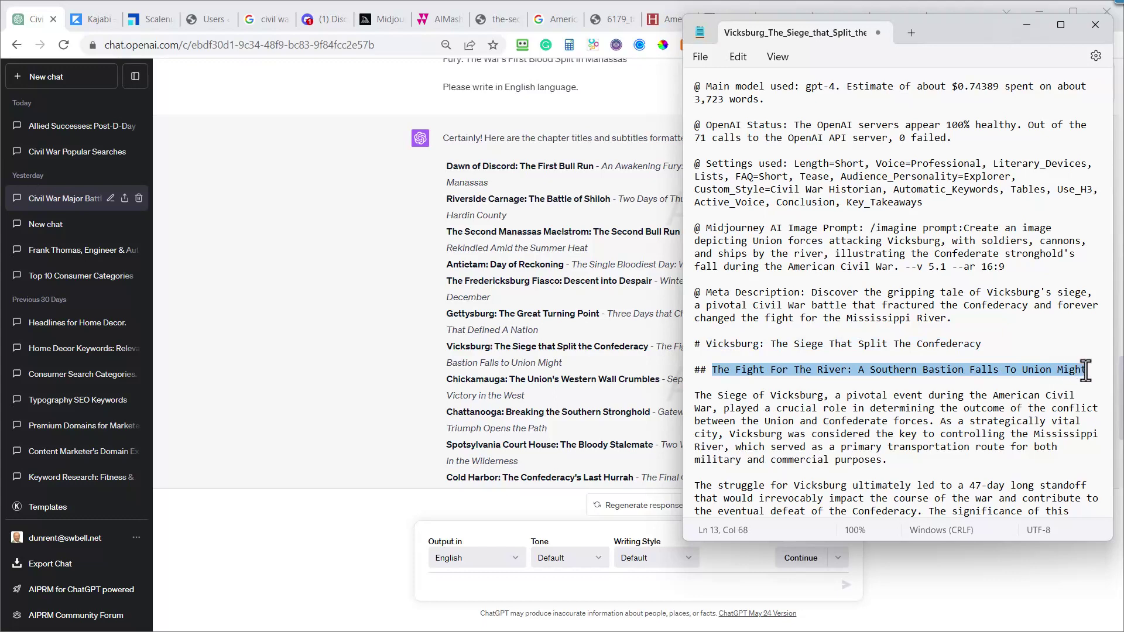
click(1046, 410)
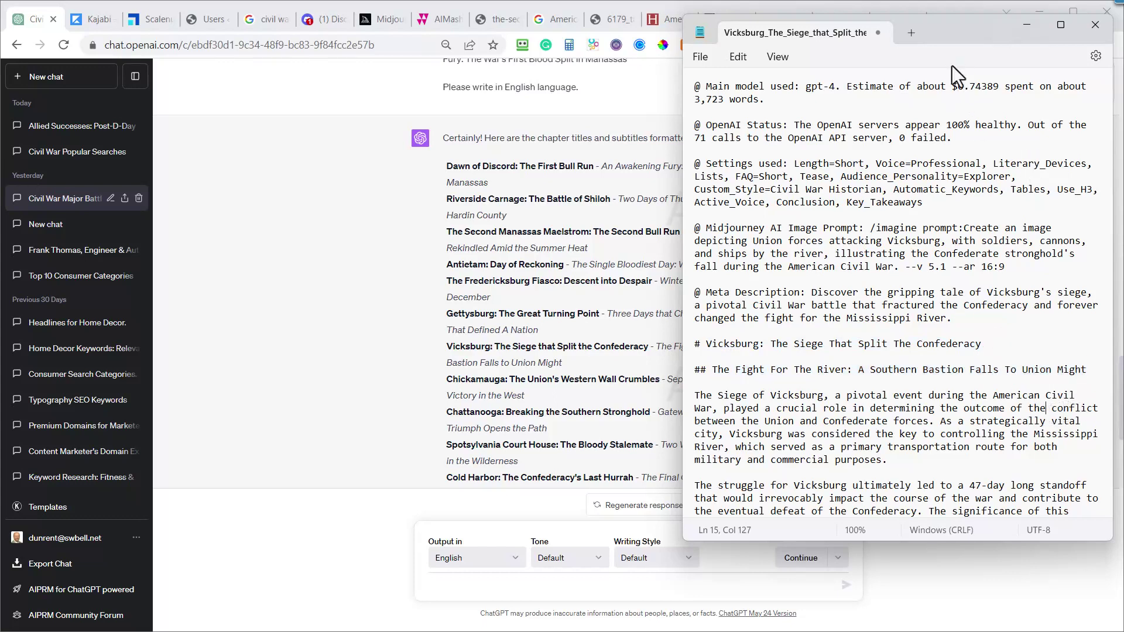
click(1018, 27)
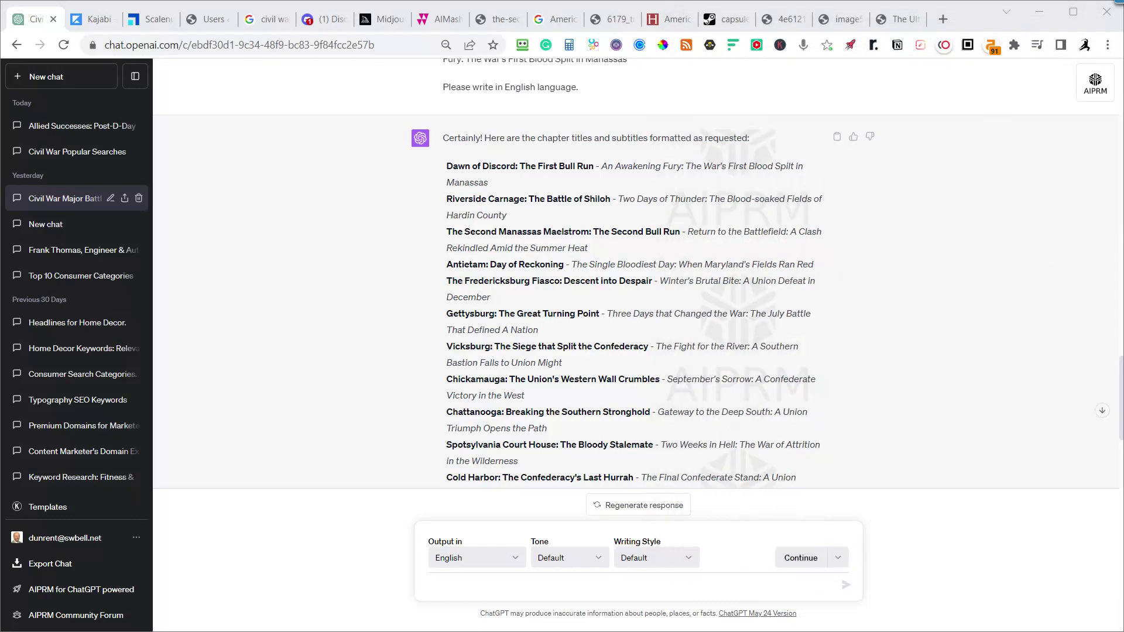
- Highlight and review the reformatted chapter titles in the ChatGPT reply, and look over the article files in the ZimmWriter_Output folder
scroll(795, 304, down, 5)
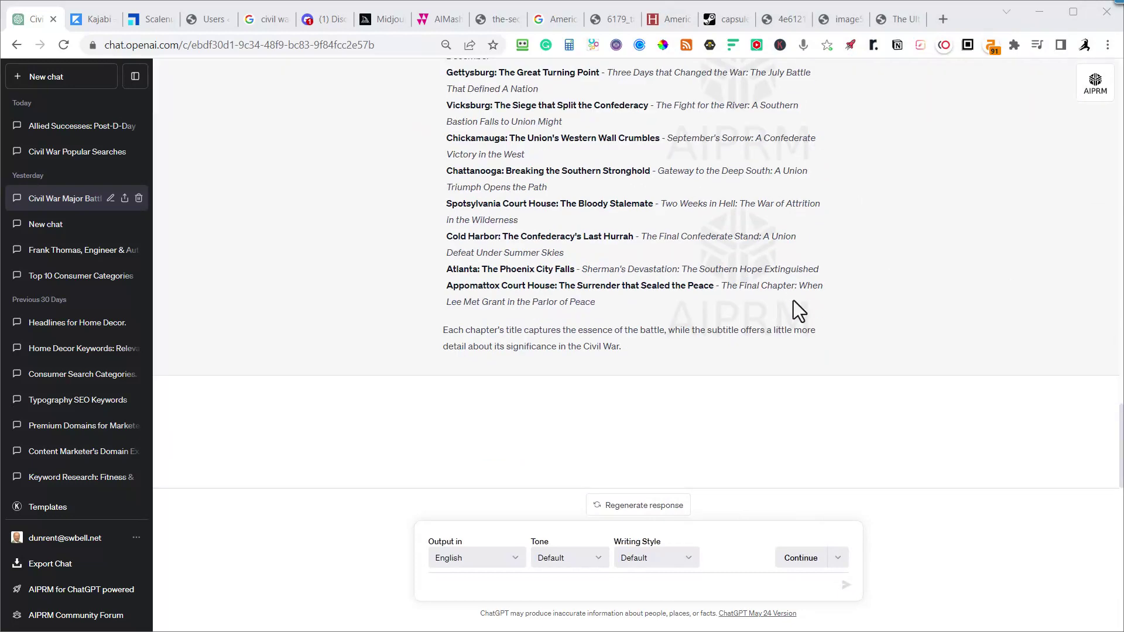
drag(788, 298, 438, 270)
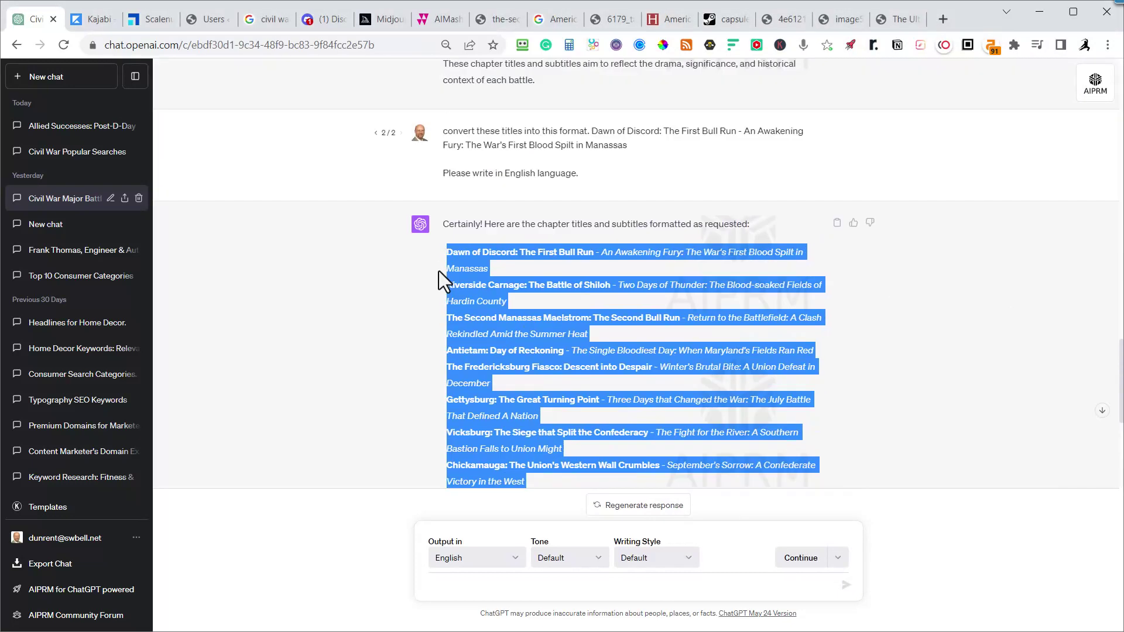
scroll(599, 369, up, 1)
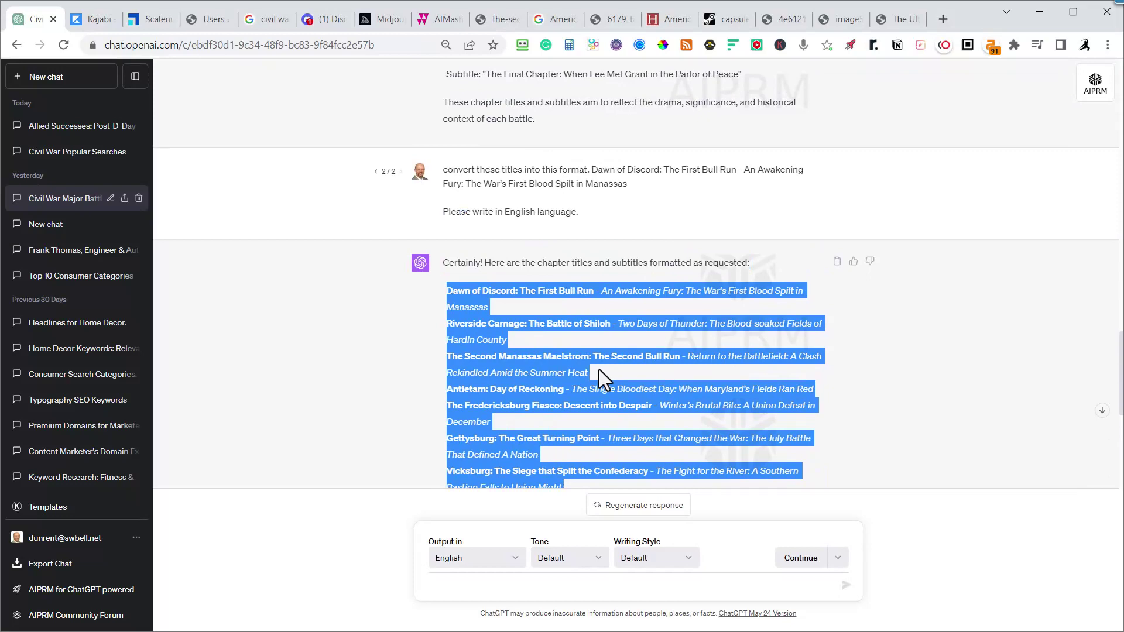
scroll(599, 370, down, 2)
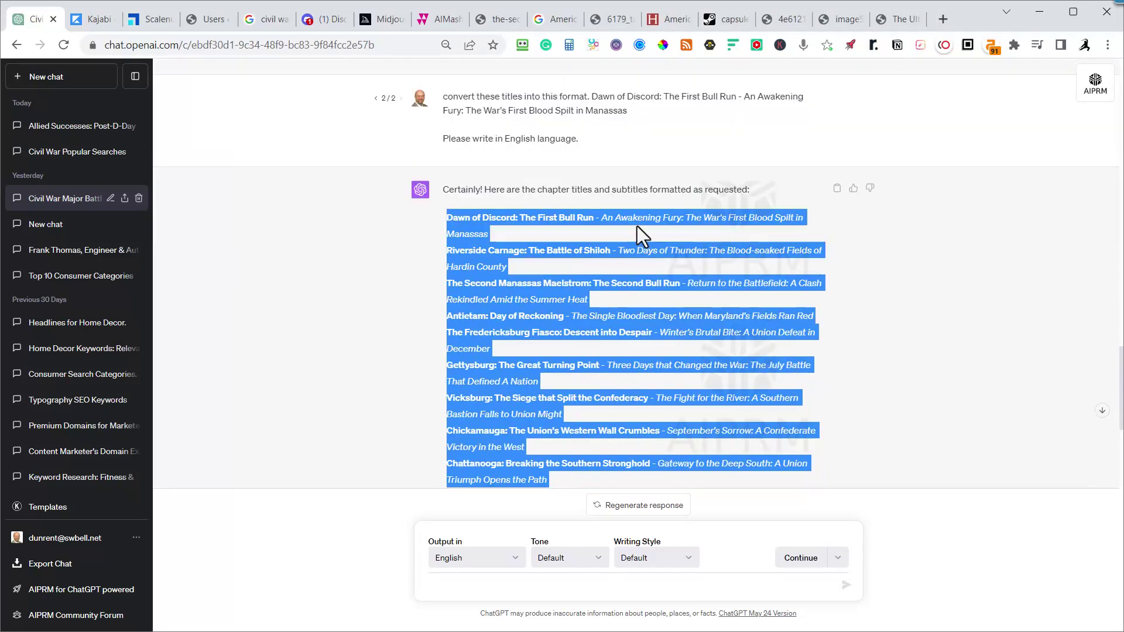
click(482, 230)
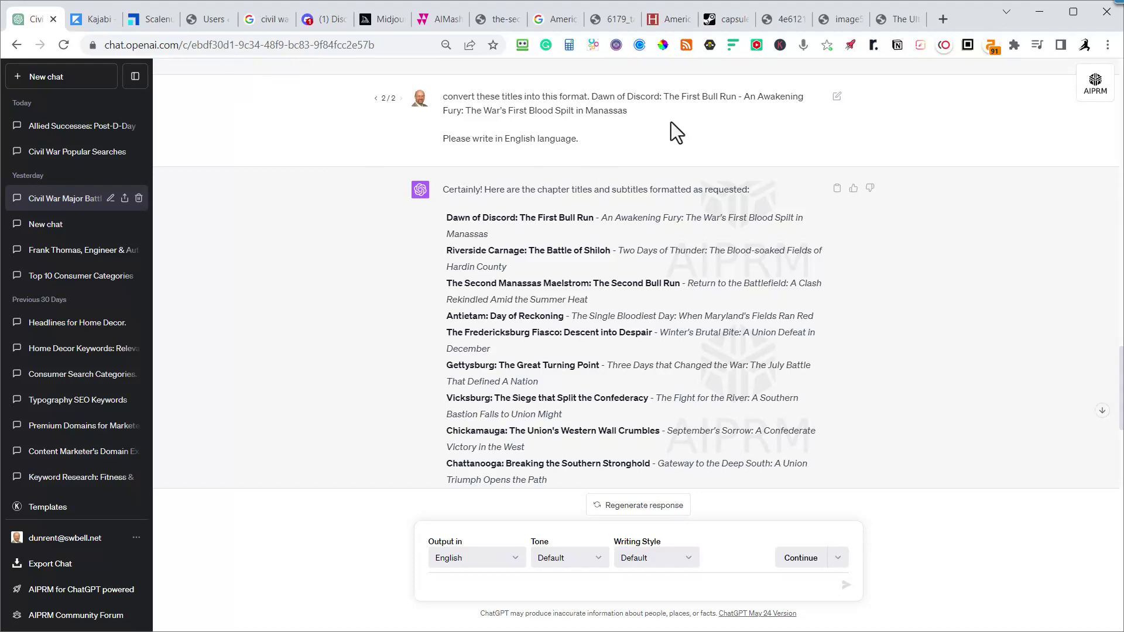
key(alt+Tab)
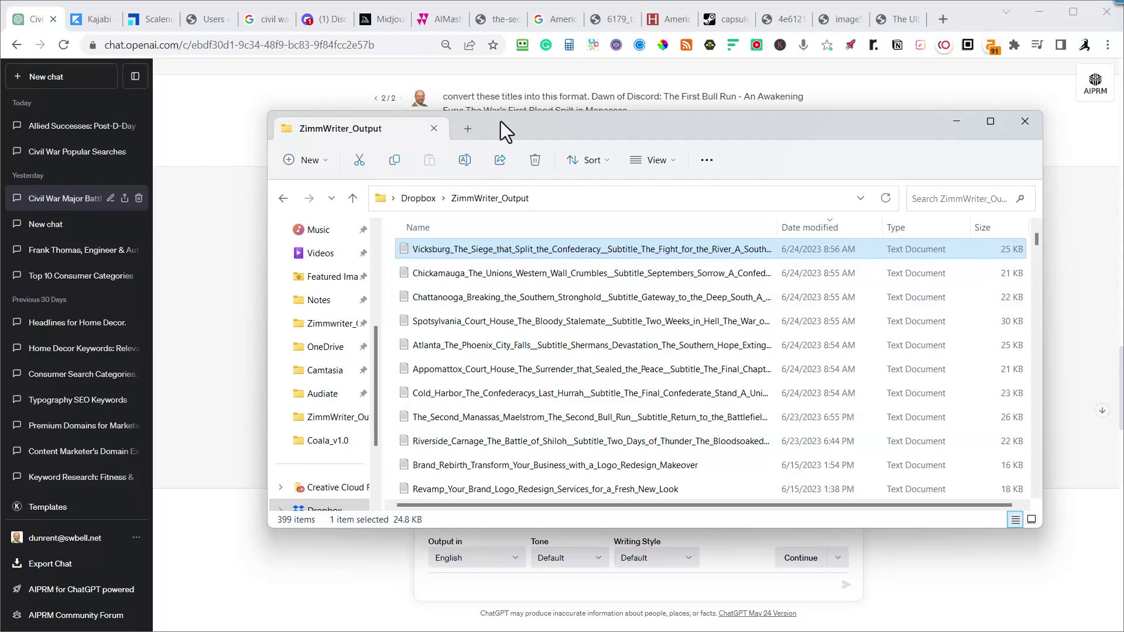
key(alt+Tab)
- Switch to AiMasher, filter the keyword groups by "amer", open the American Civil War group and browse its keywords
click(441, 20)
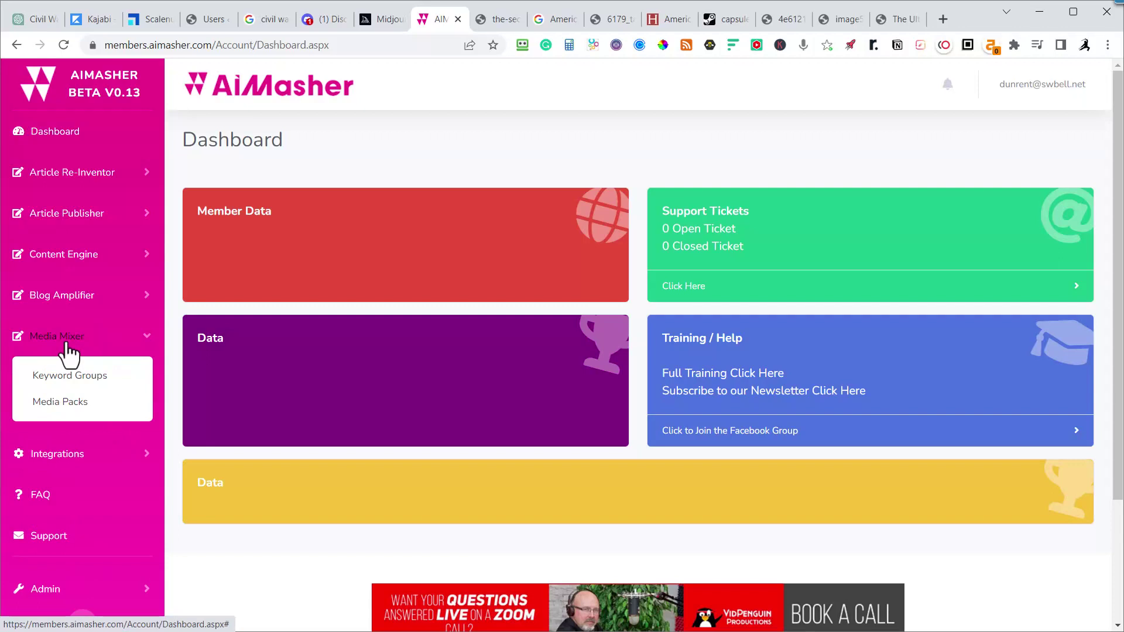
click(76, 377)
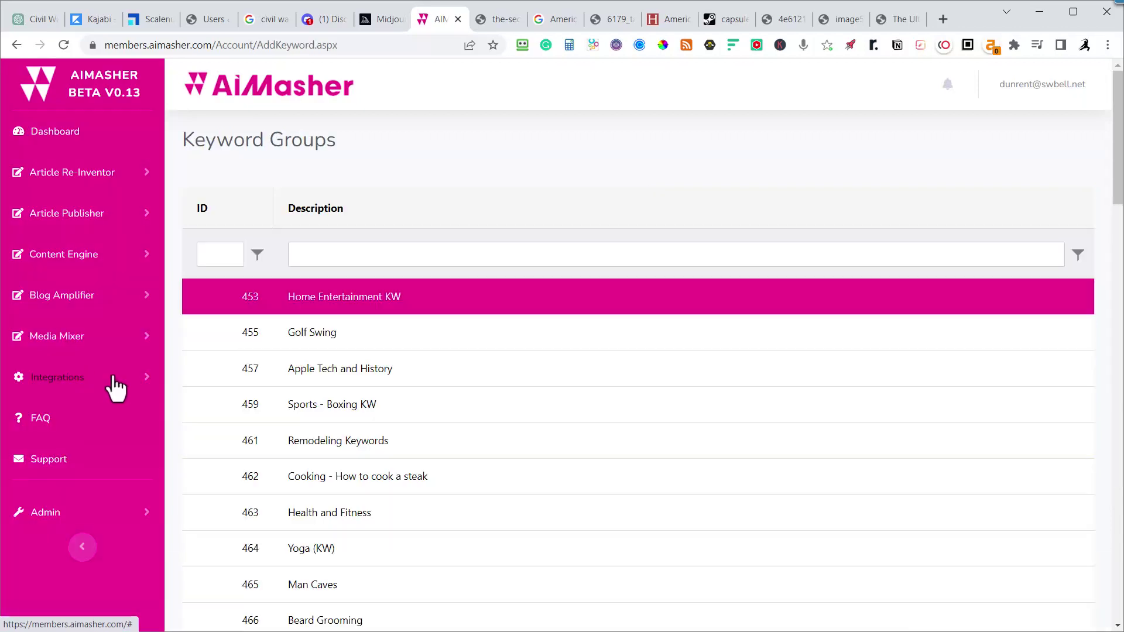
click(329, 255)
text(amer)
click(249, 398)
scroll(893, 285, down, 6)
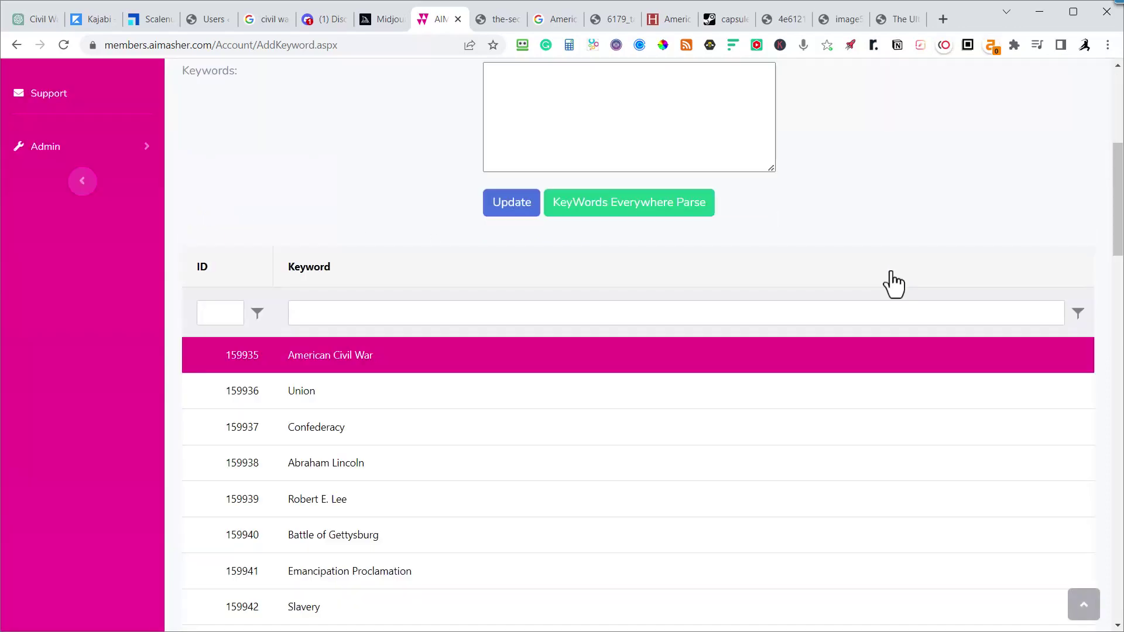
scroll(886, 278, down, 7)
scroll(760, 327, up, 3)
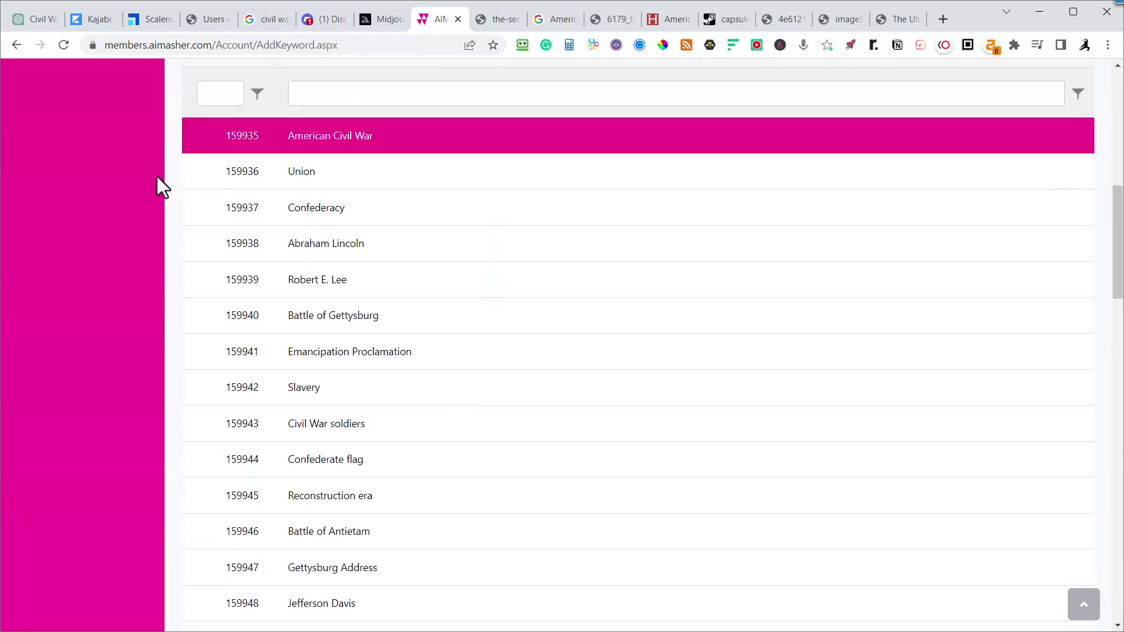
- Read the search terms in the ChatGPT conversation "Civil War Popular Searches" and compare them with the AiMasher group's keywords
key(ctrl+1)
click(93, 159)
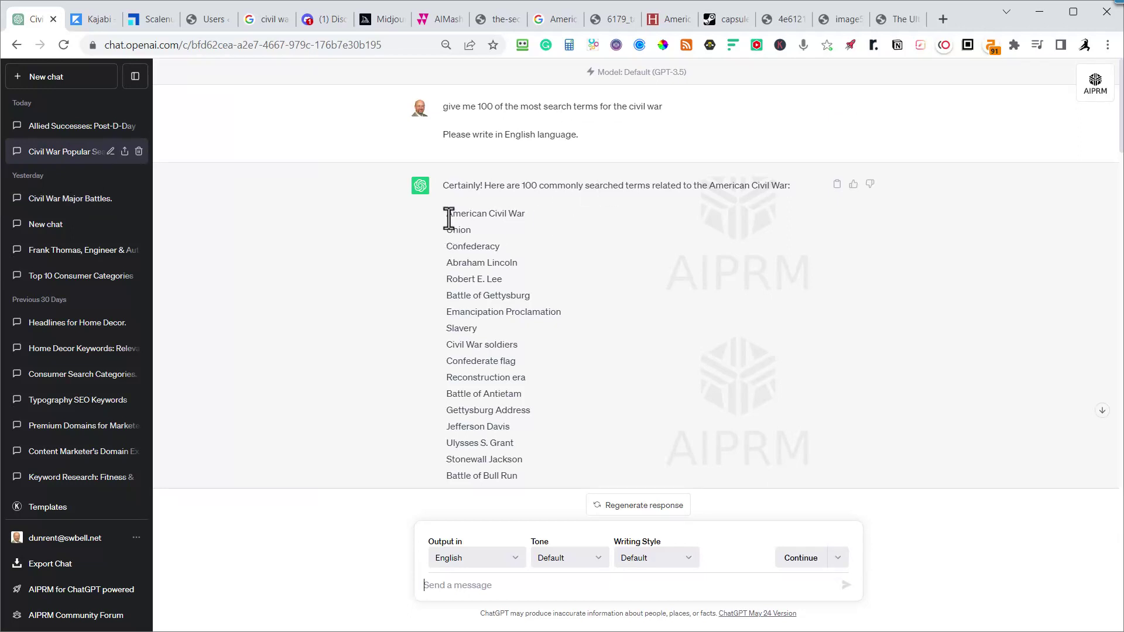
drag(450, 218, 489, 230)
click(488, 229)
scroll(531, 272, down, 10)
scroll(578, 297, up, 10)
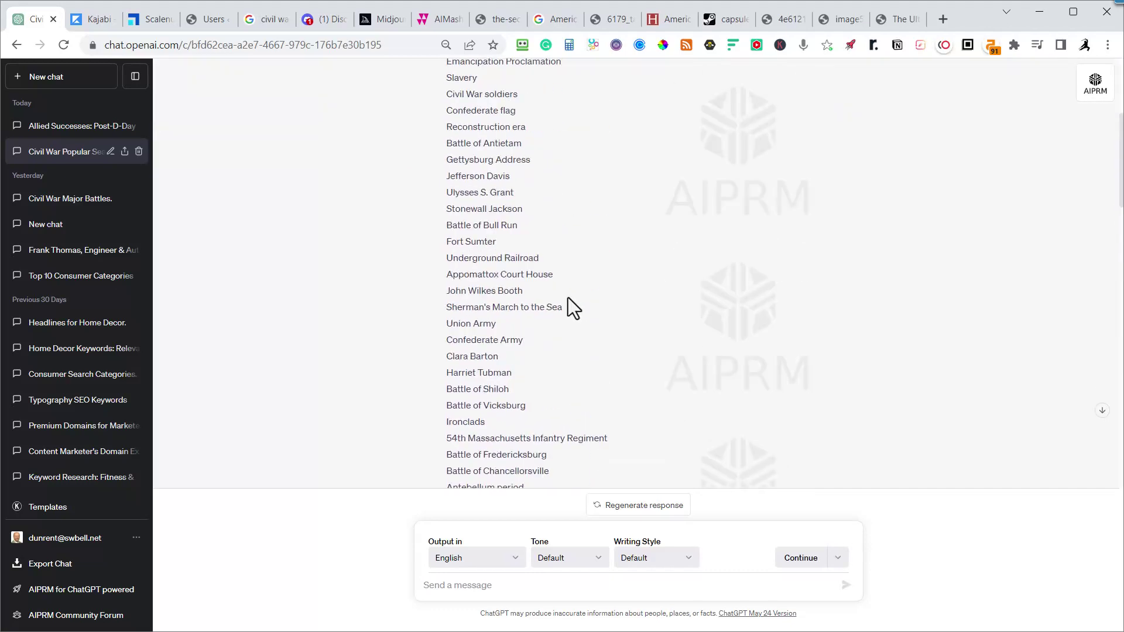
key(ctrl+8)
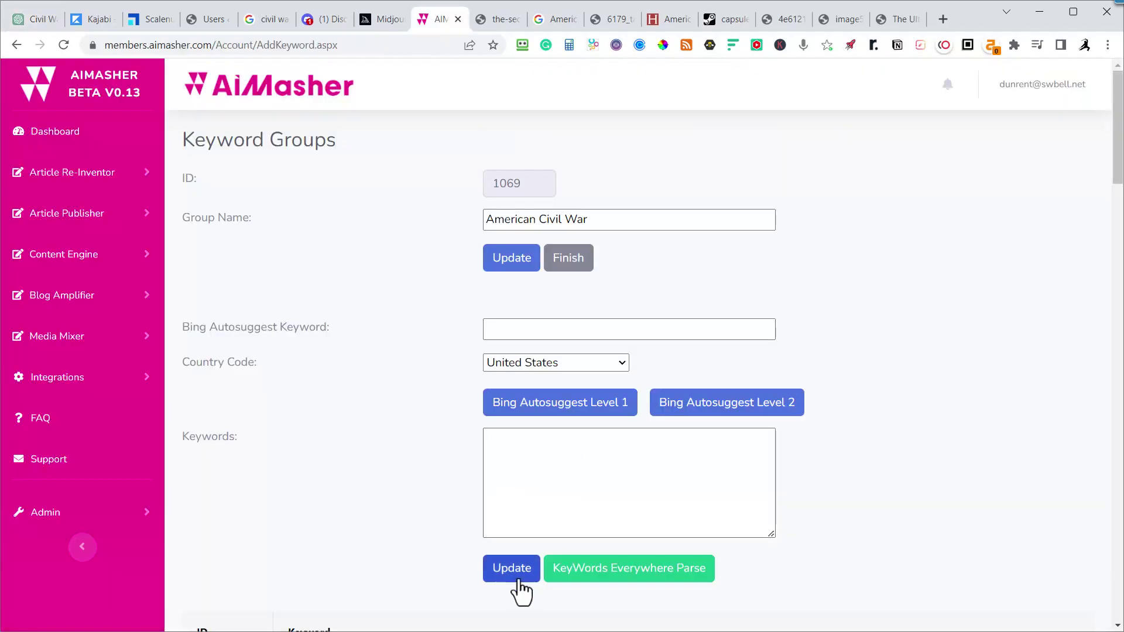
scroll(556, 489, down, 6)
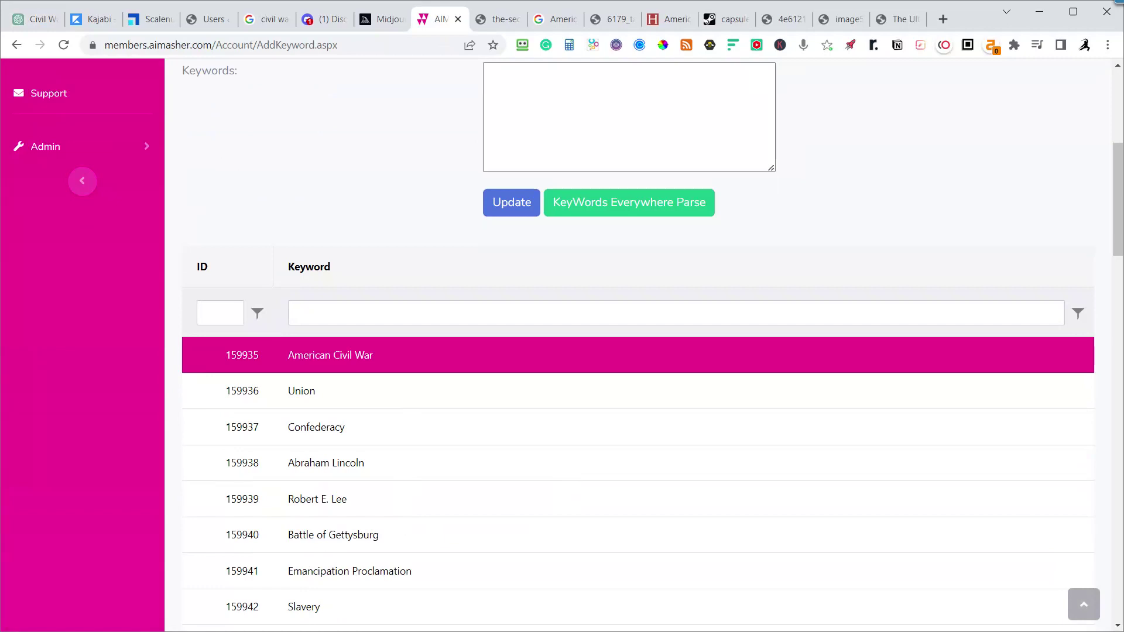
- Generate Bing Autosuggest Level 1 and Level 2 keywords for "american civil war" in the keyword group and look through the suggestions
scroll(582, 527, up, 4)
click(498, 186)
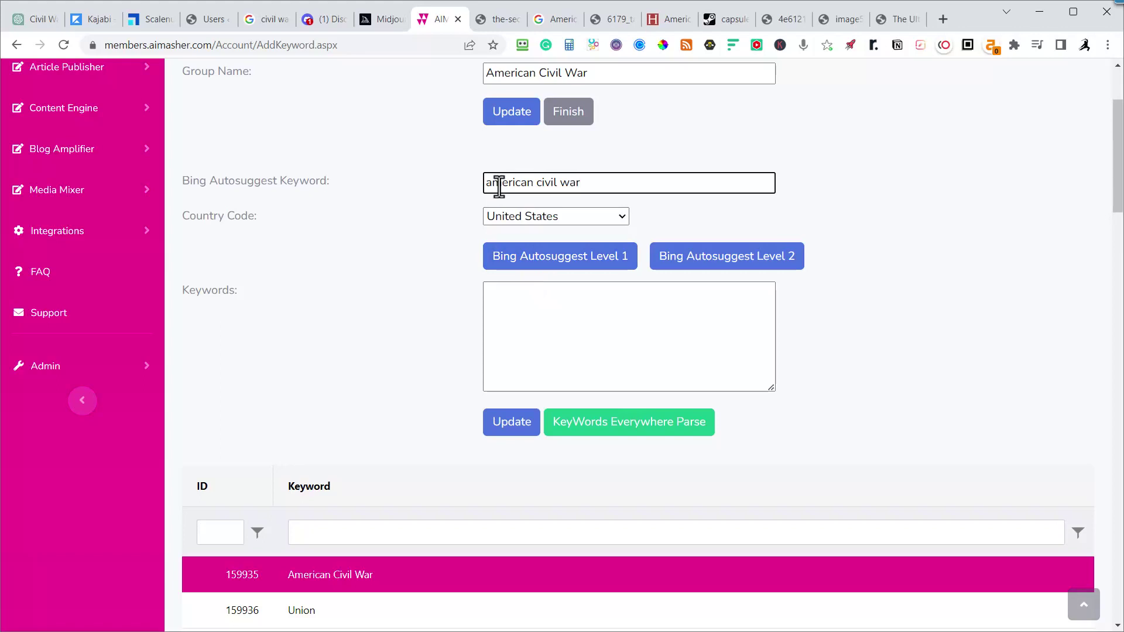
click(563, 265)
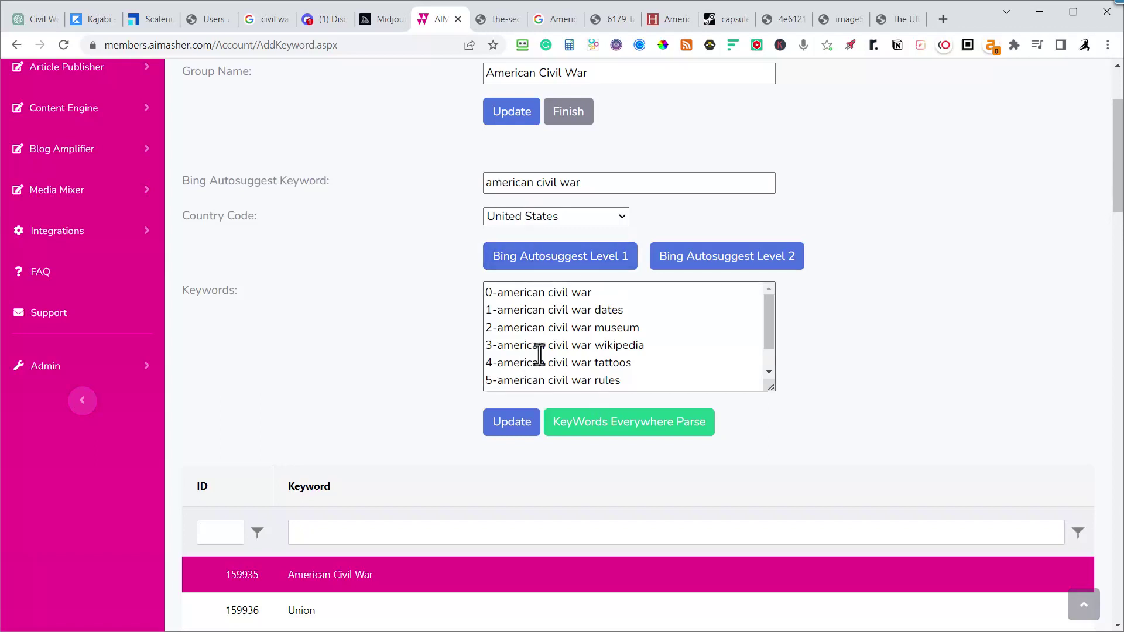
click(715, 267)
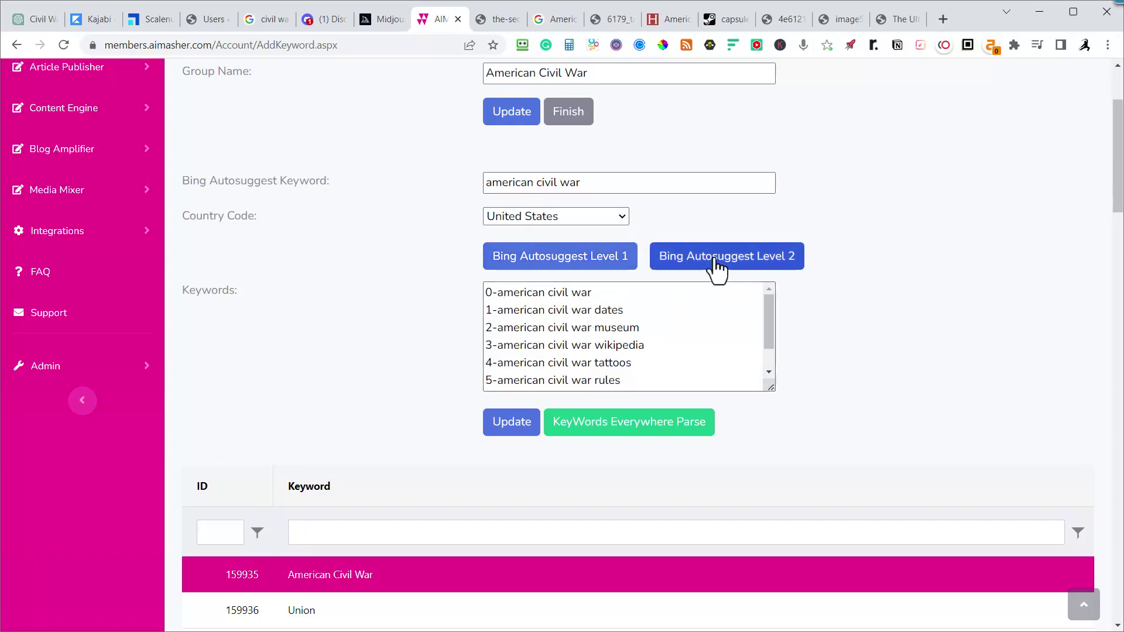
drag(768, 308, 774, 364)
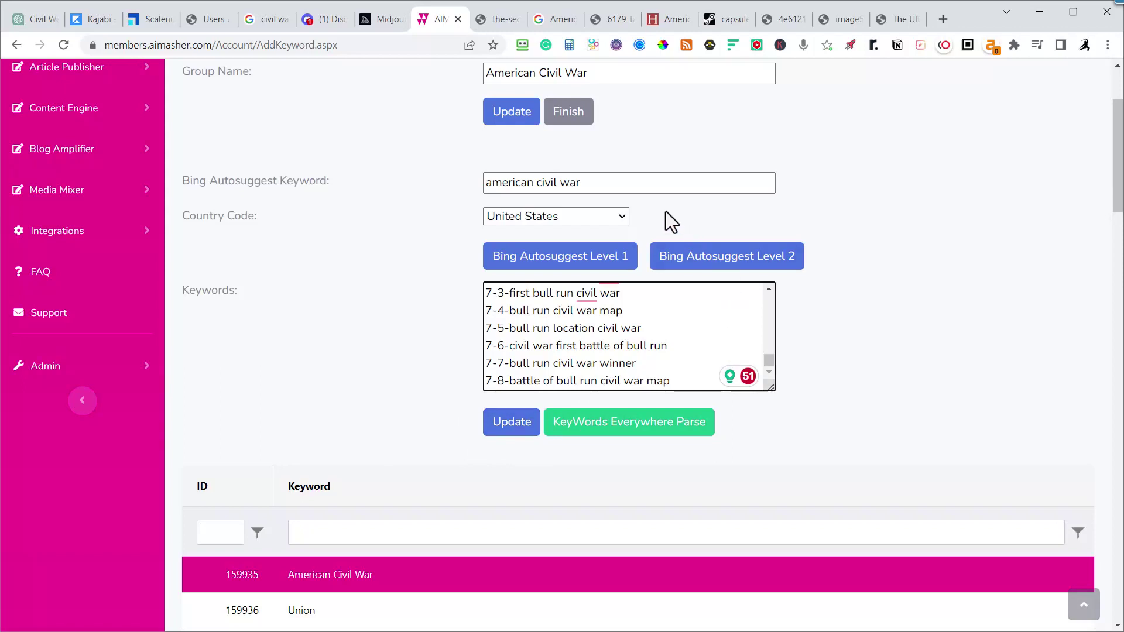
scroll(729, 295, up, 10)
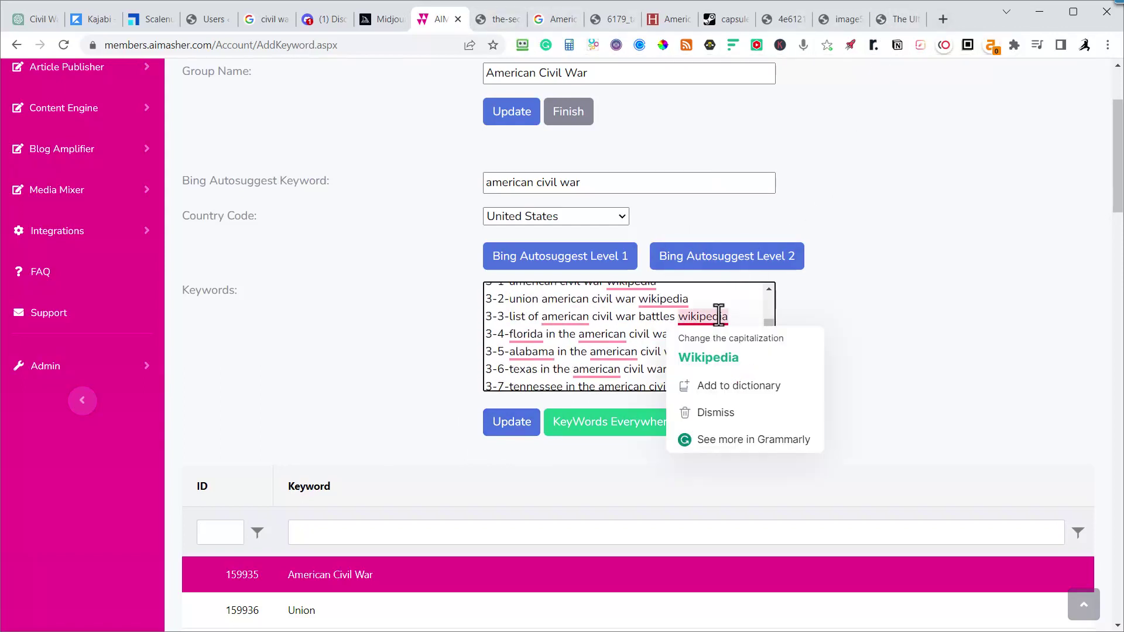
- Clear all the Bing suggestions from the group's Keywords field
click(738, 299)
key(ctrl+a)
key(Delete)
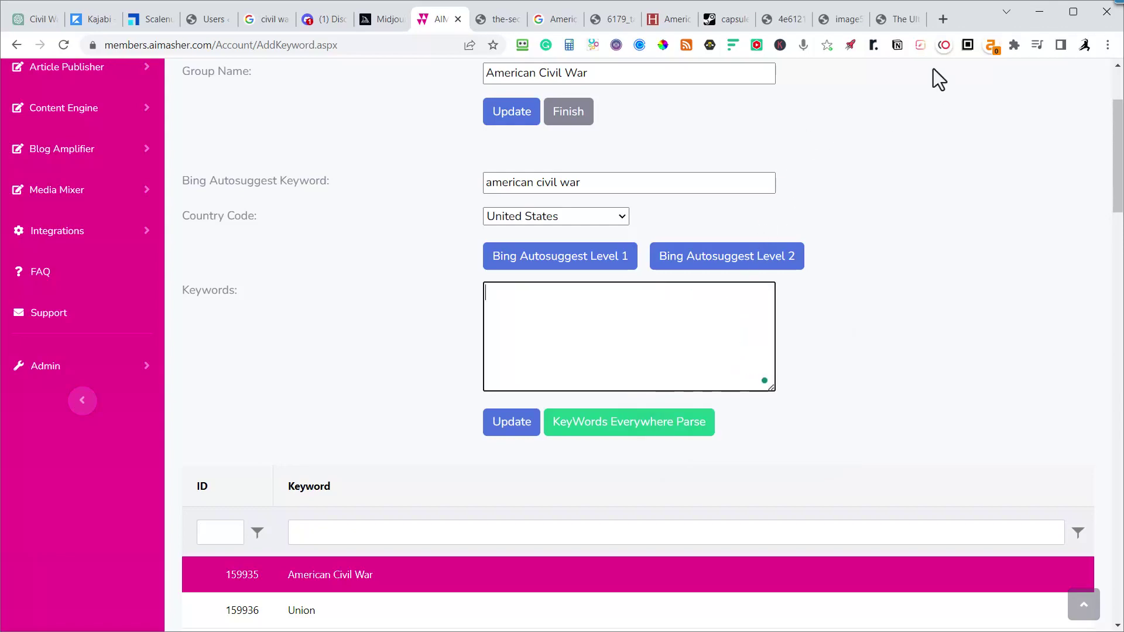
- Search Google for "american civil war" in a new tab and copy the related keywords offered with the results
click(941, 14)
text(american)
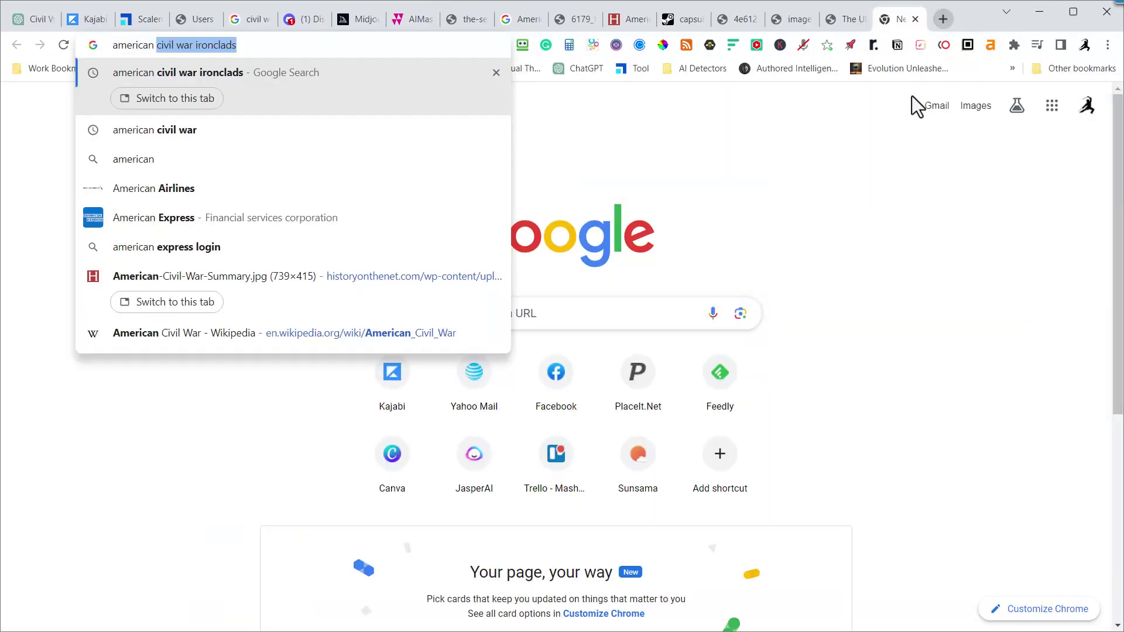
key(Down)
key(Return)
scroll(882, 177, down, 4)
scroll(882, 177, down, 15)
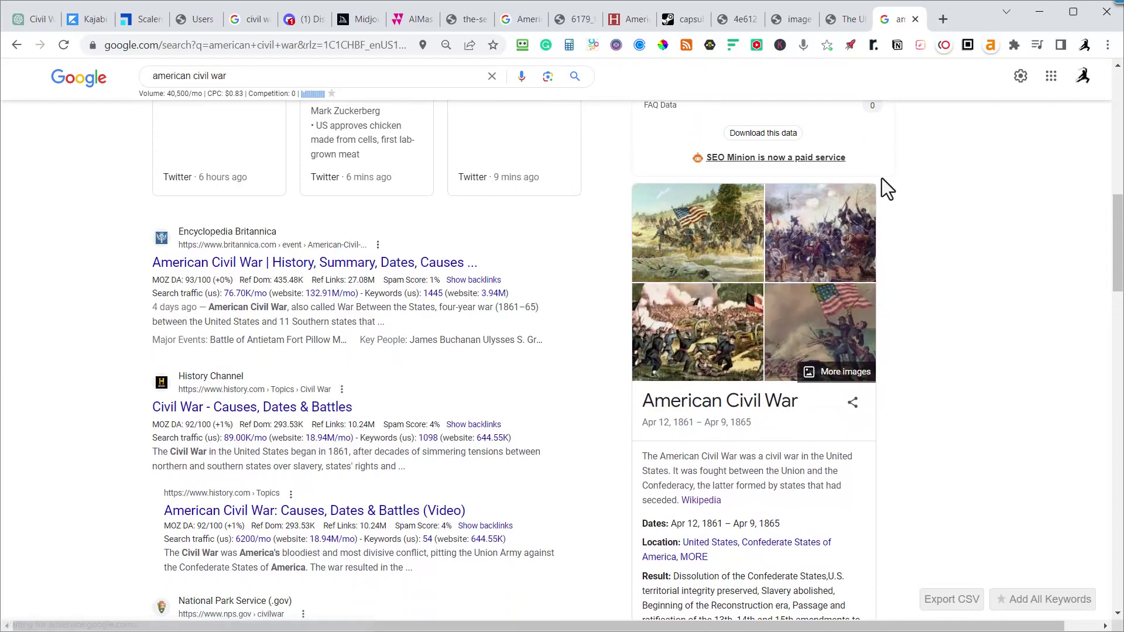
click(800, 374)
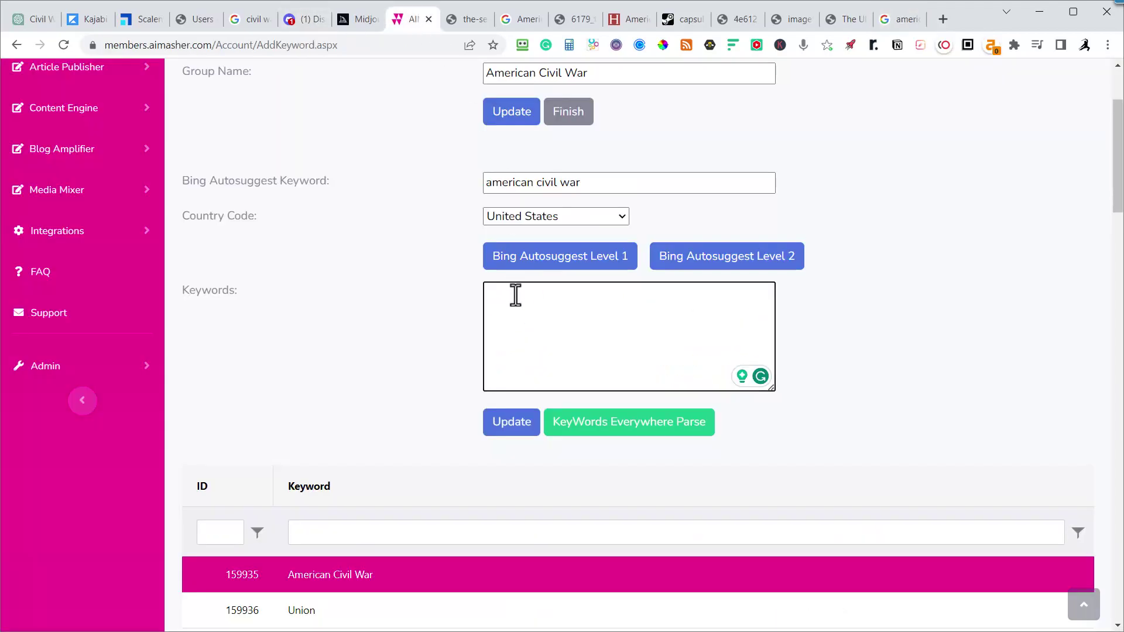
- Add the copied keywords to the American Civil War group, parsed as Keywords Everywhere data, and finish editing the group
key(ctrl+v)
click(635, 442)
click(507, 423)
scroll(415, 302, down, 20)
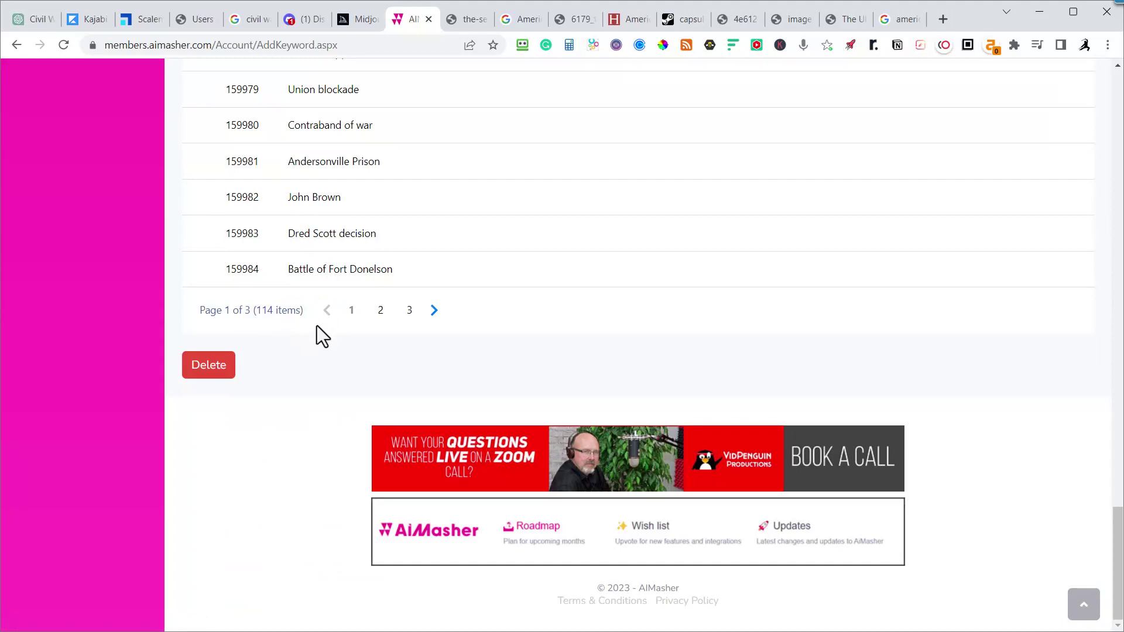
scroll(360, 397, up, 20)
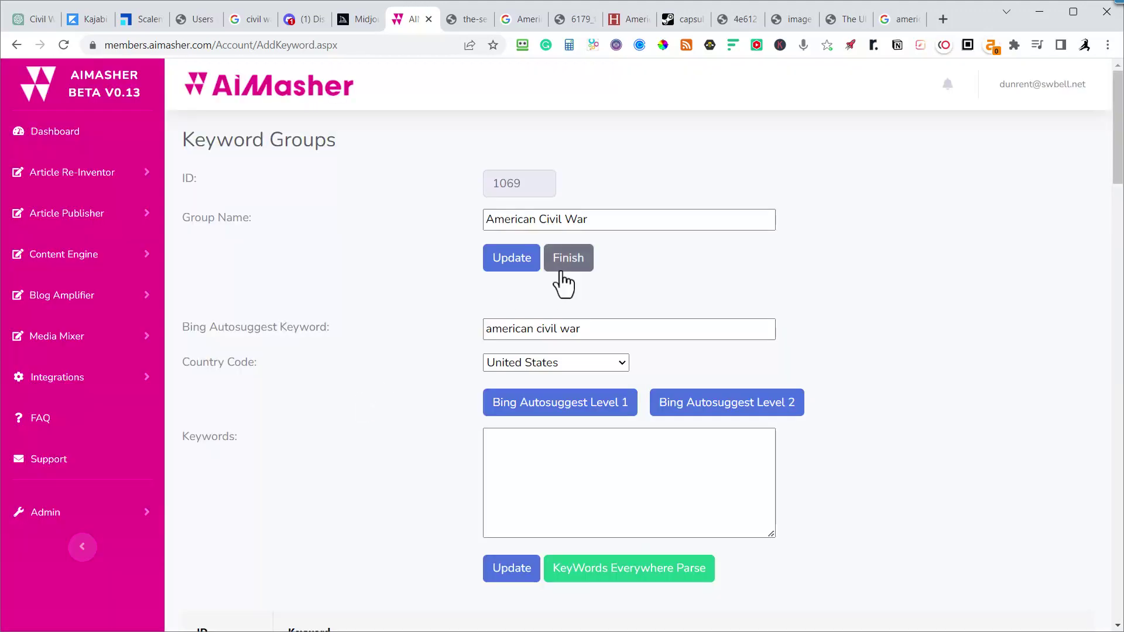
click(564, 270)
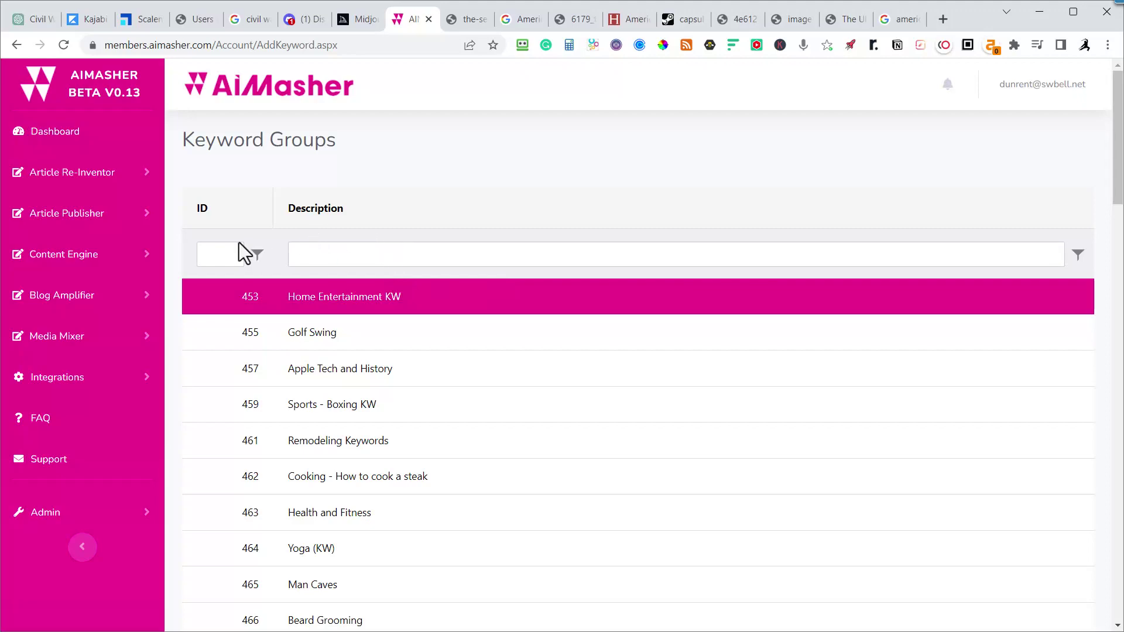
- Open the American Civil War media pack in the Media Mixer for editing
click(69, 339)
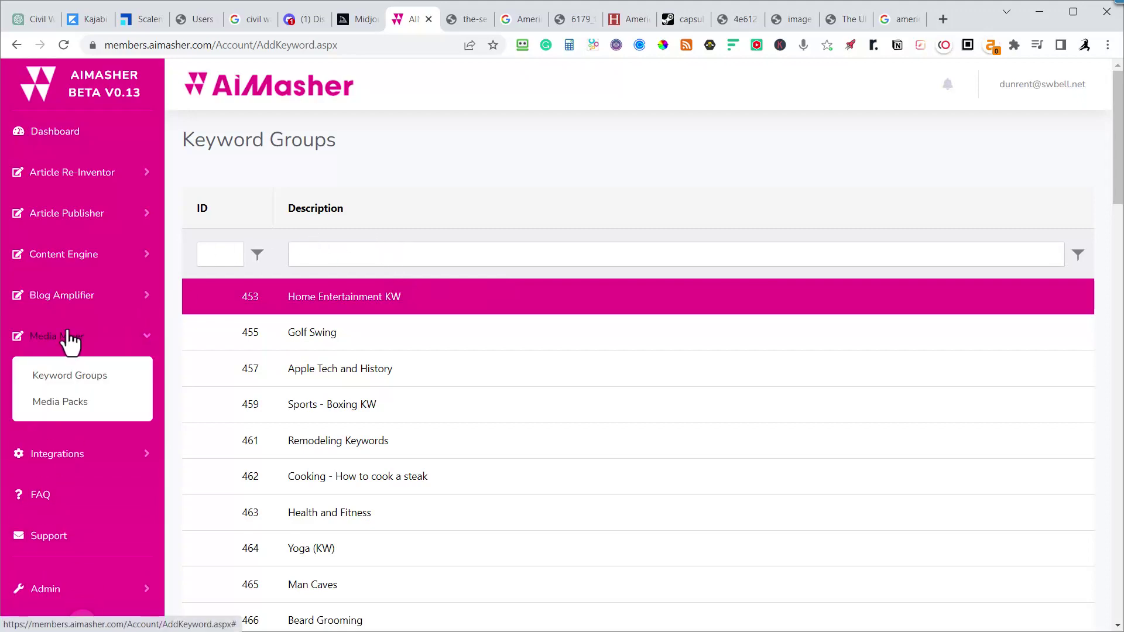
click(69, 404)
scroll(288, 357, down, 8)
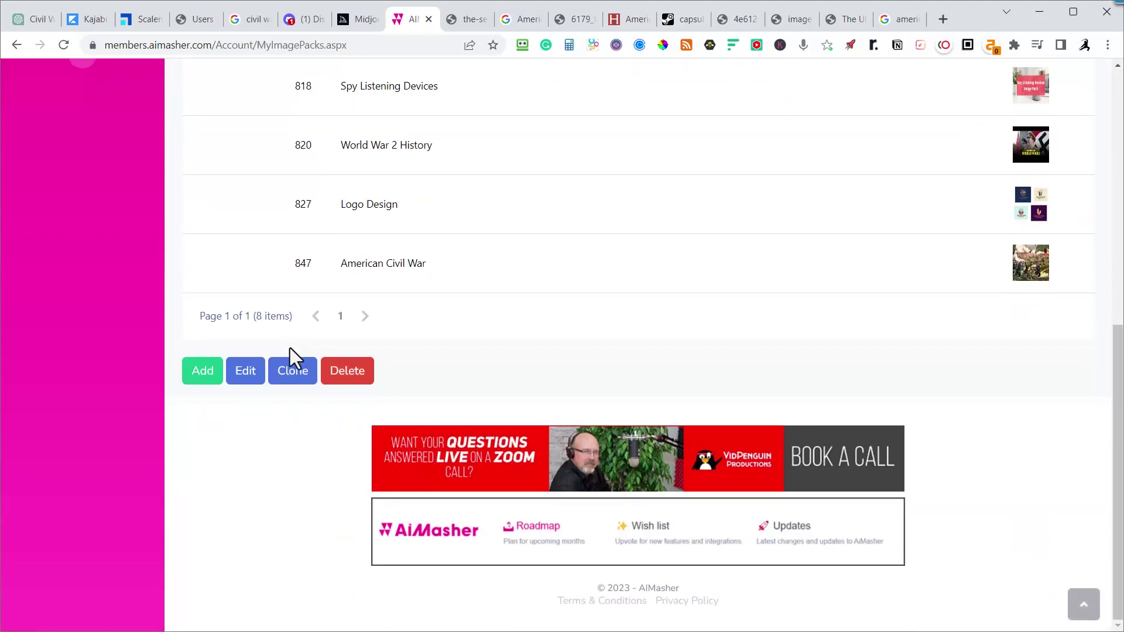
click(378, 268)
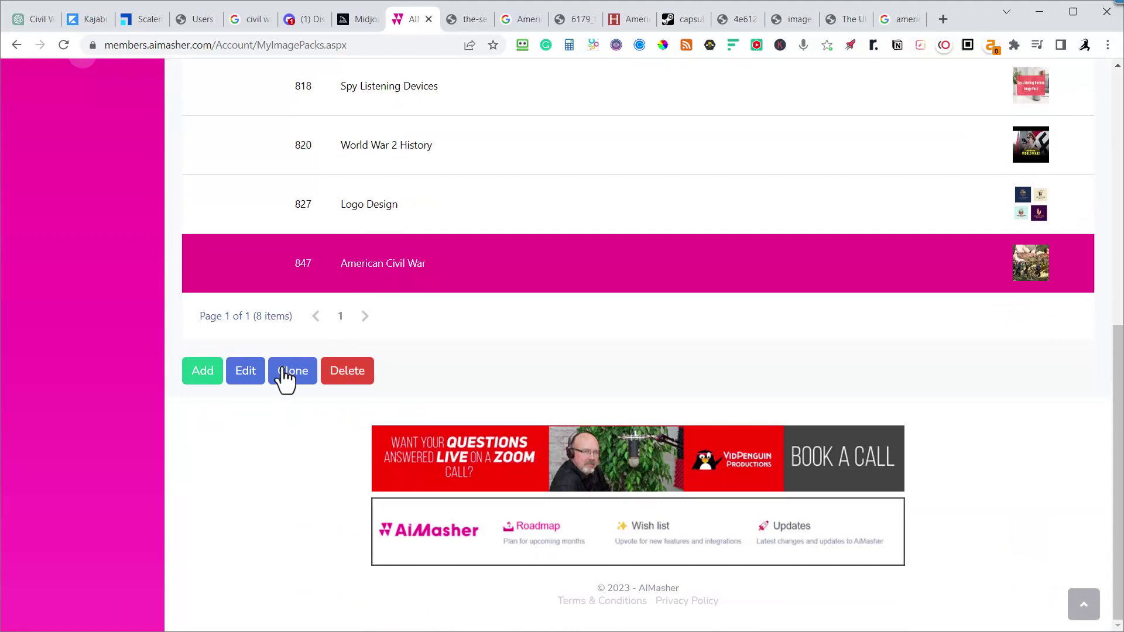
click(251, 379)
scroll(458, 405, up, 4)
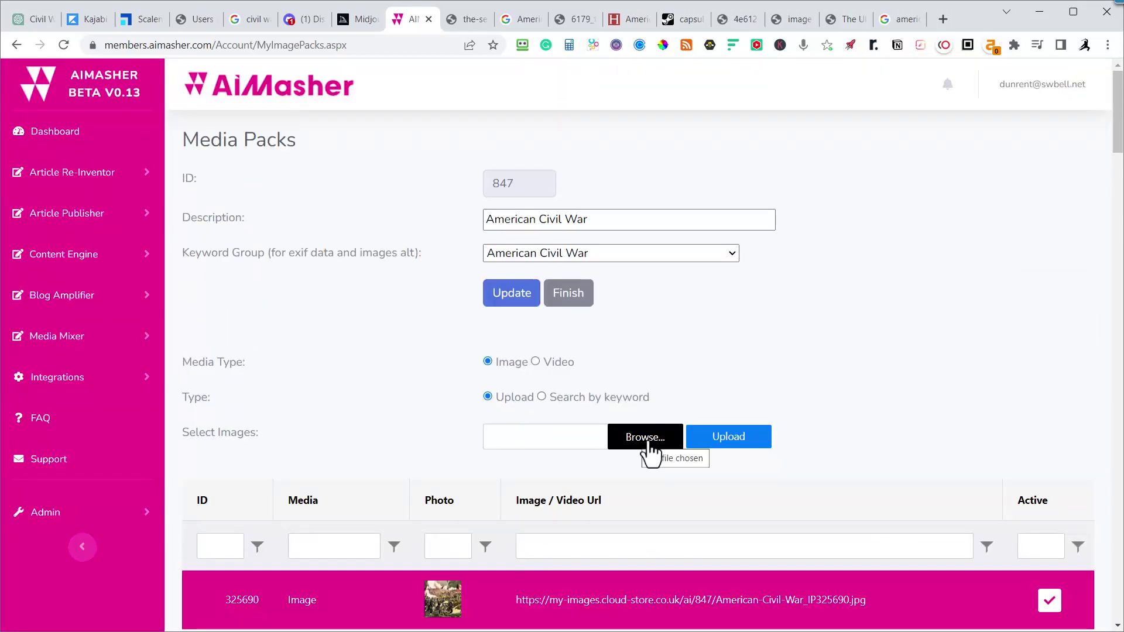
click(614, 444)
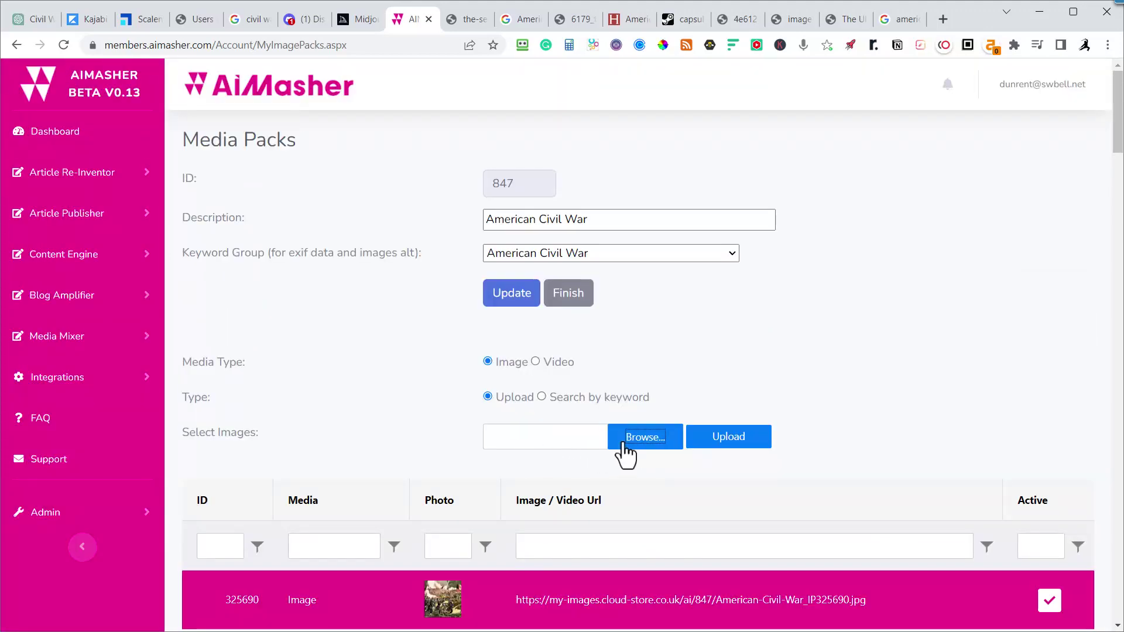
click(318, 155)
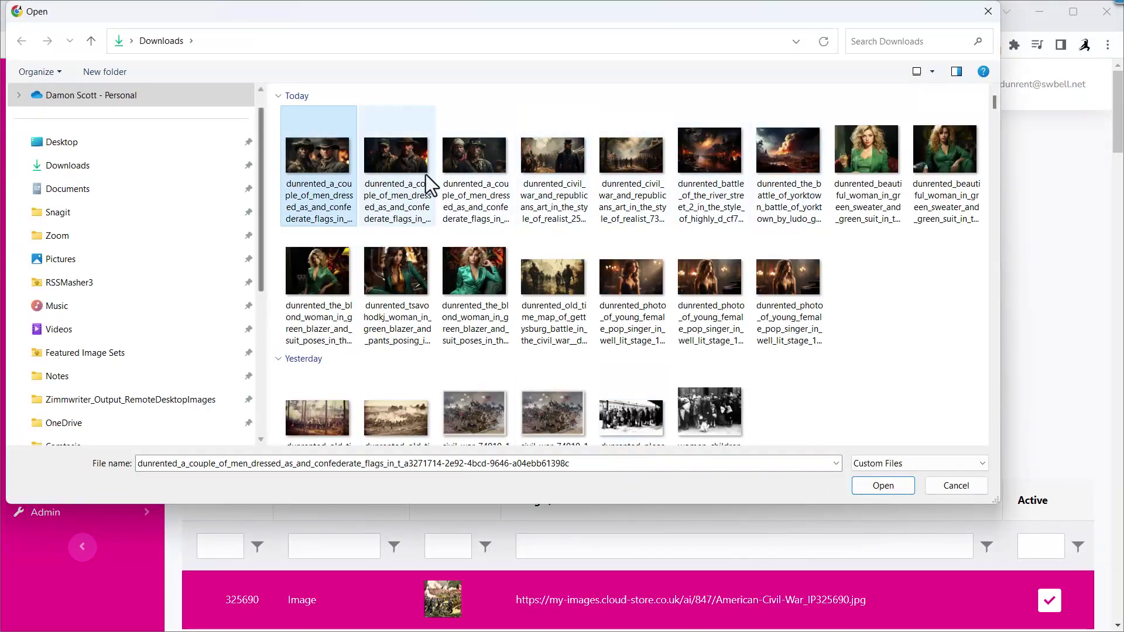
click(988, 11)
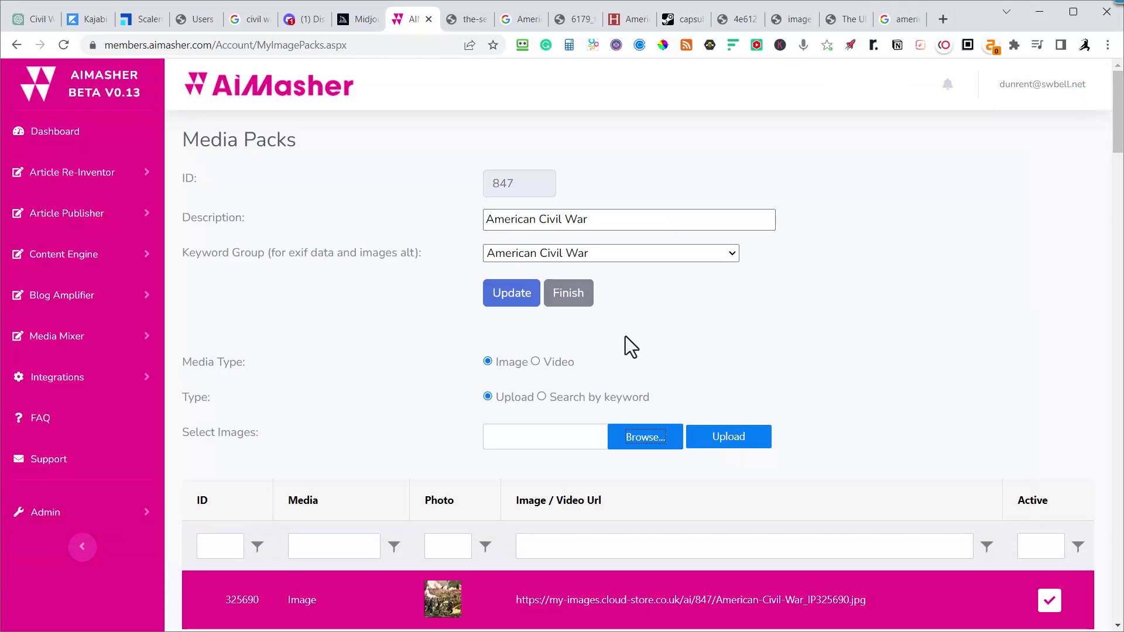
- Set the pack to search images by keyword and run a Google search for "American Civil War" with image size large
click(541, 396)
scroll(656, 319, down, 1)
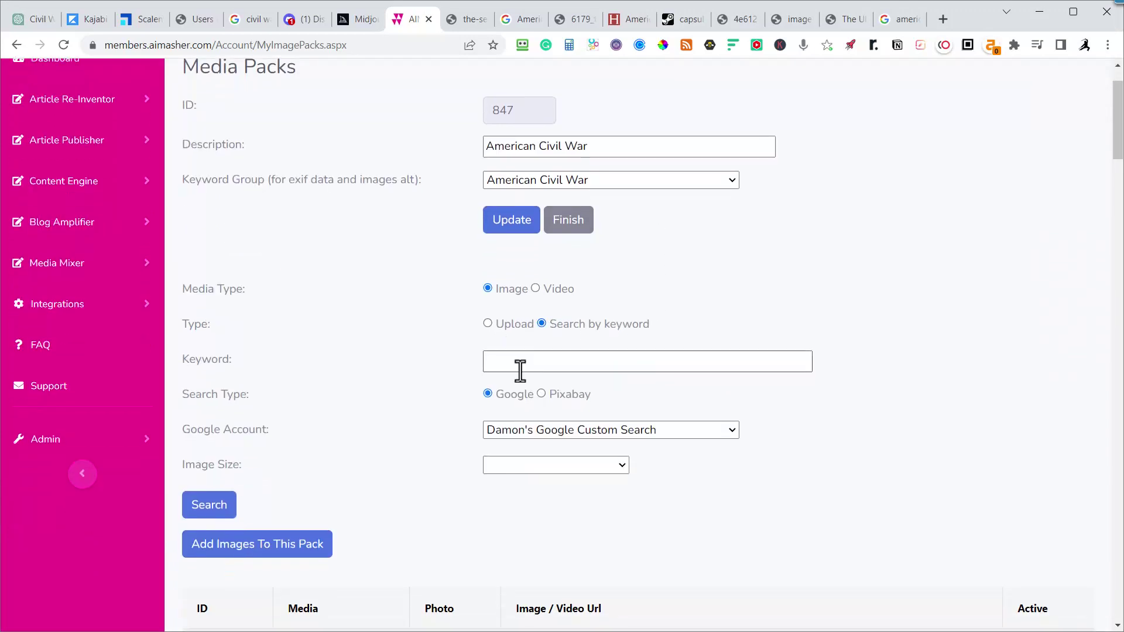
drag(604, 146, 484, 143)
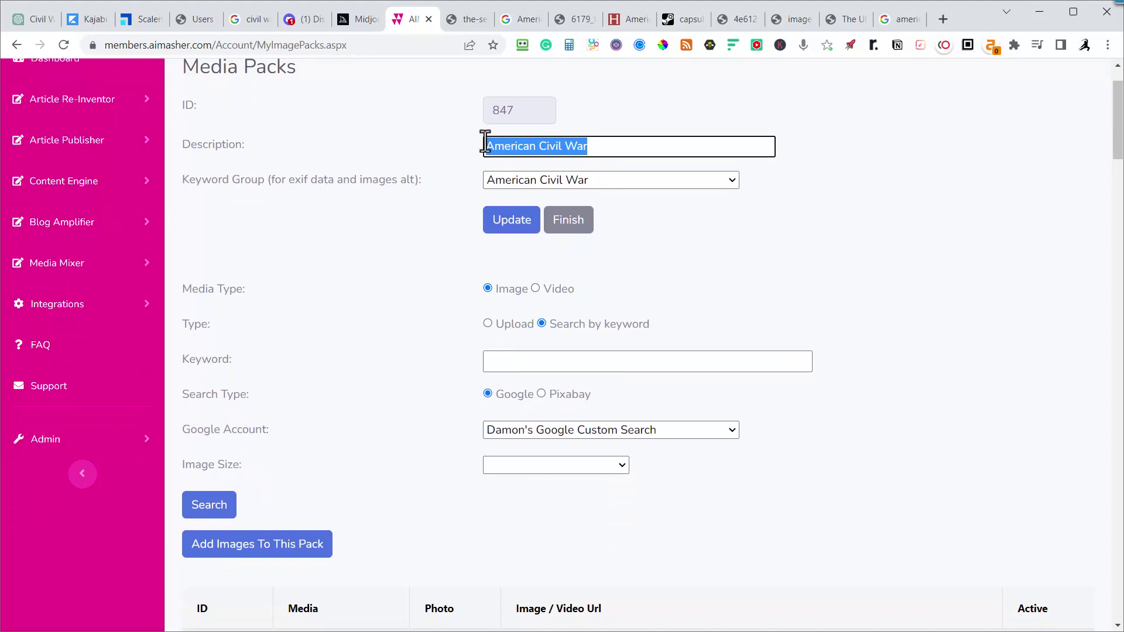
key(ctrl+c)
click(513, 358)
key(ctrl+v)
click(562, 465)
click(527, 548)
key(Tab)
key(Return)
- Exclude the fortifications book cover, the picture collage, the uniformed soldiers photo and the game cover from the found images
scroll(443, 405, down, 6)
click(551, 282)
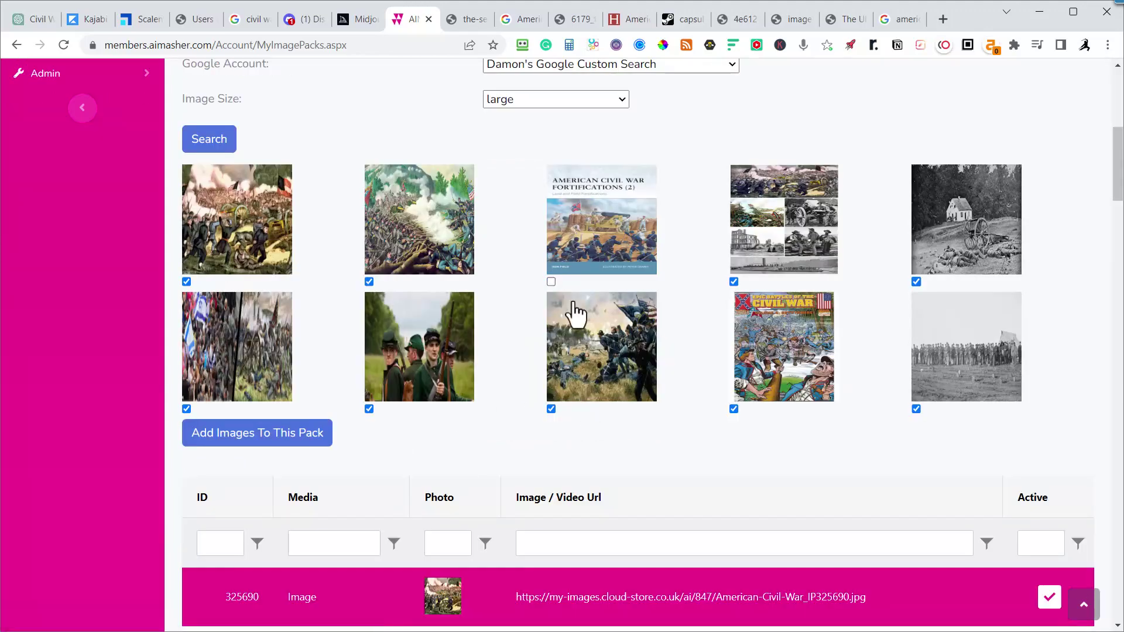
click(733, 281)
click(368, 410)
- Rerun the image search at size xlarge and exclude unsuitable results such as the Confederate flag photo and the "American Civil War" title image
click(621, 100)
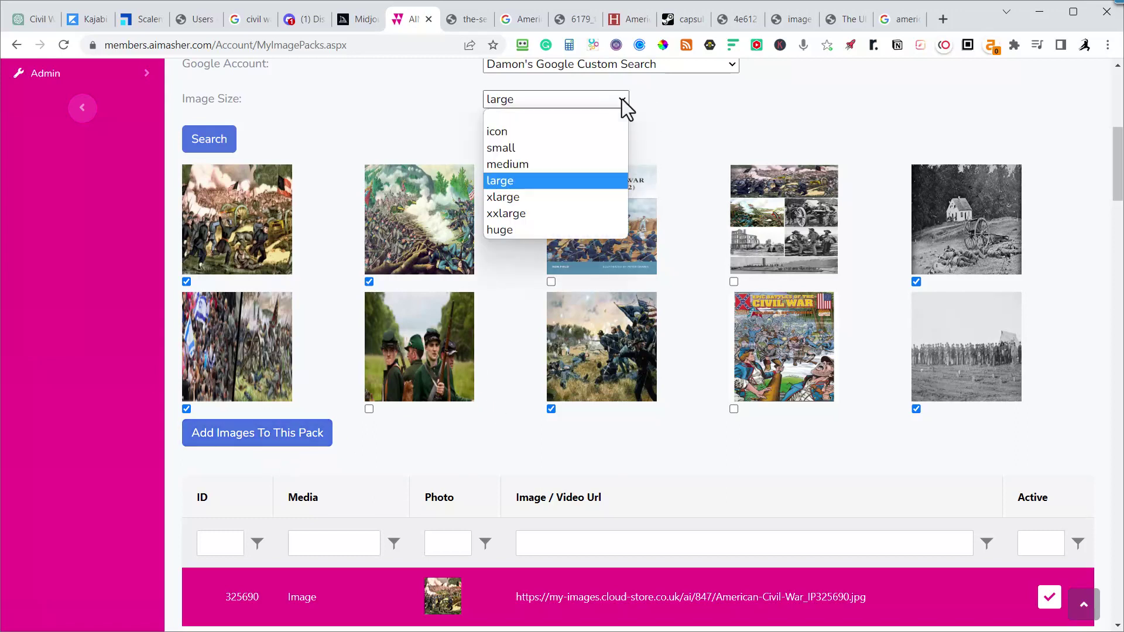
click(514, 200)
click(200, 142)
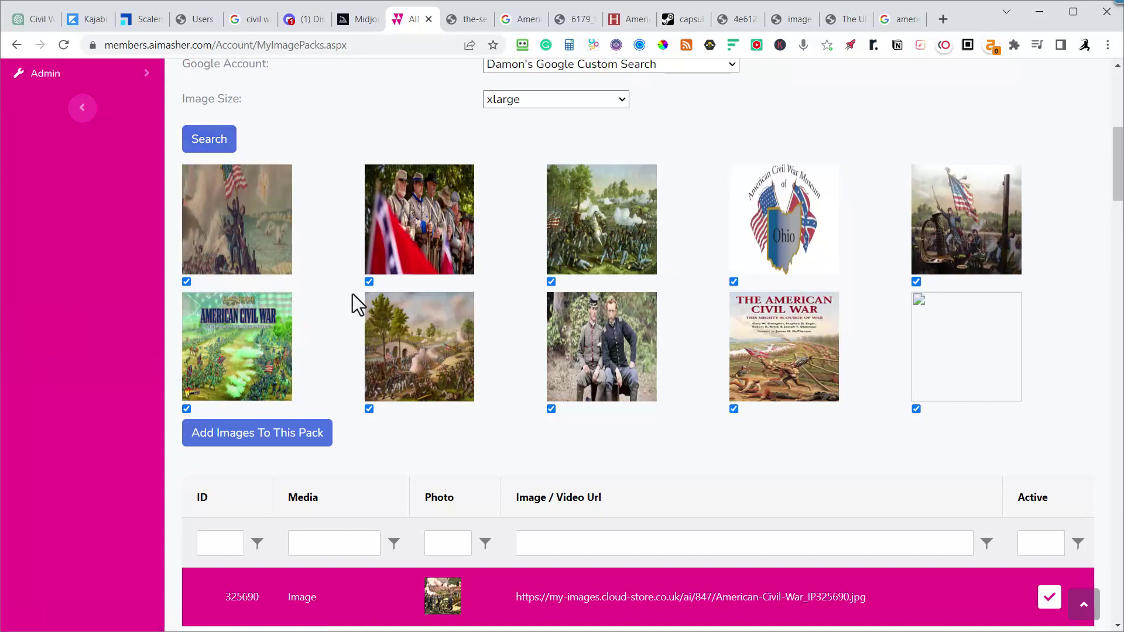
click(369, 281)
click(187, 409)
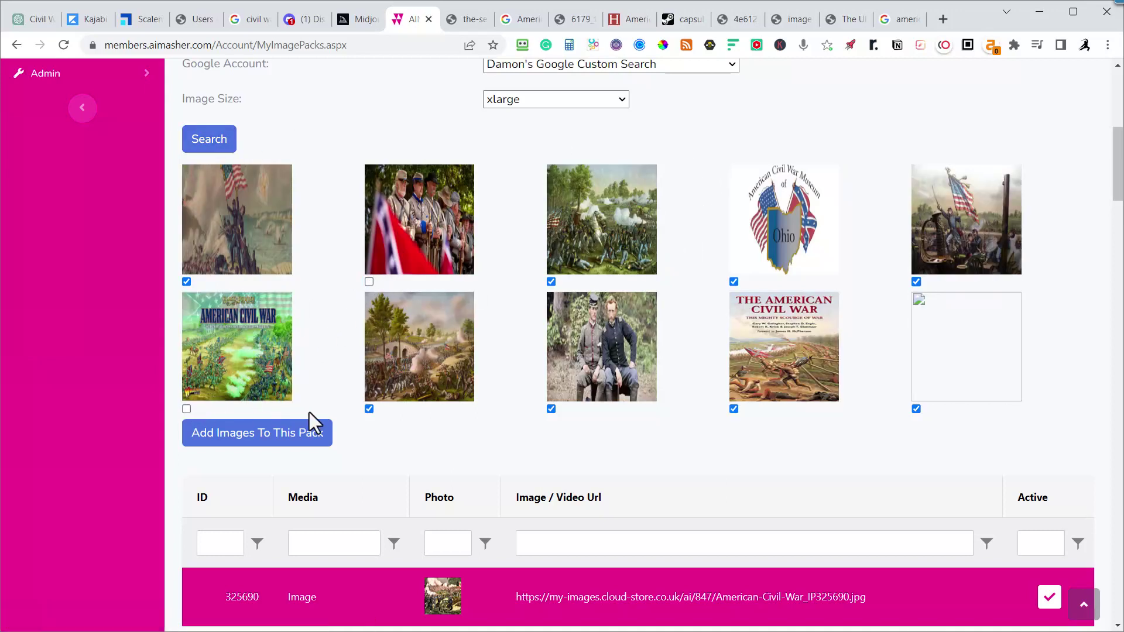
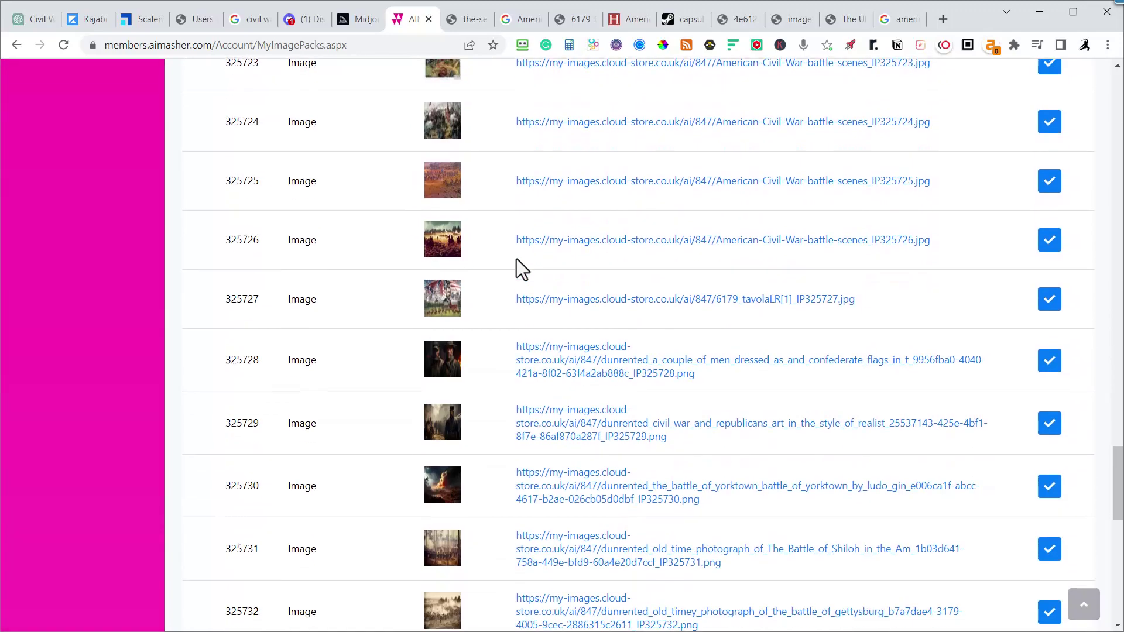
- Look through the image and video entries on all three pages of the American Civil War media pack
scroll(516, 259, down, 3)
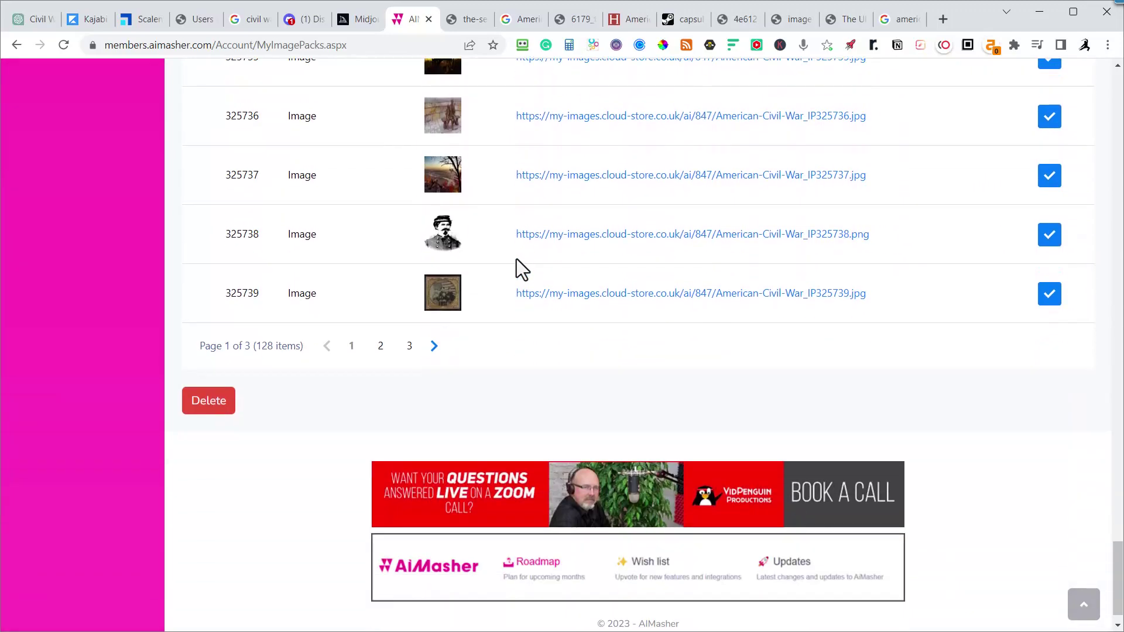
click(380, 346)
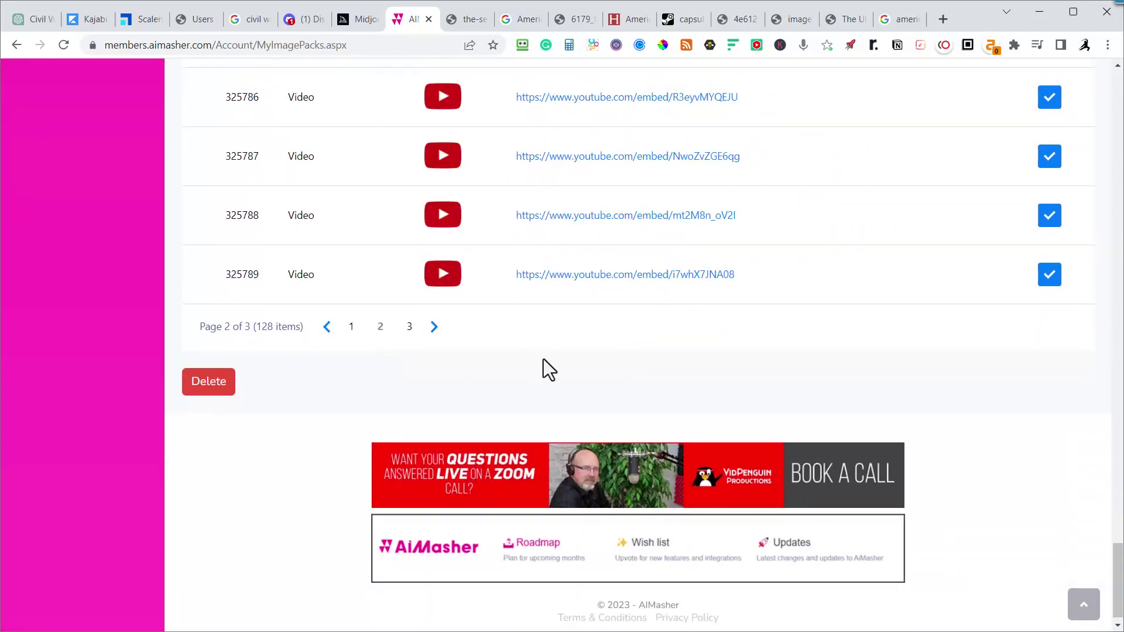
scroll(546, 358, up, 20)
scroll(548, 356, up, 20)
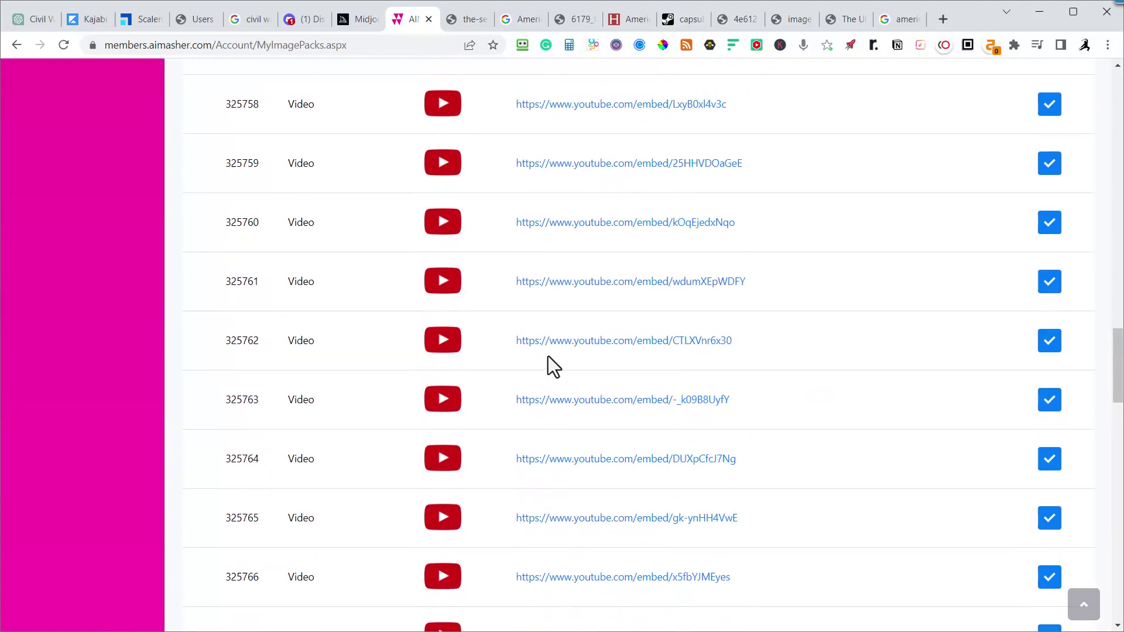
scroll(548, 356, down, 9)
scroll(552, 368, down, 20)
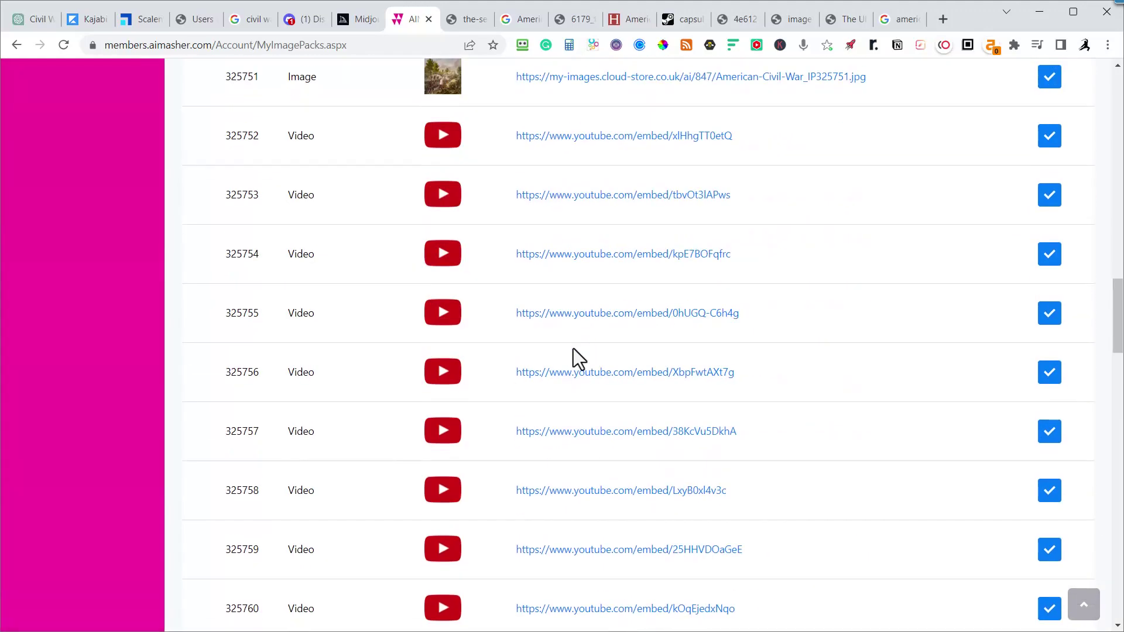
click(409, 310)
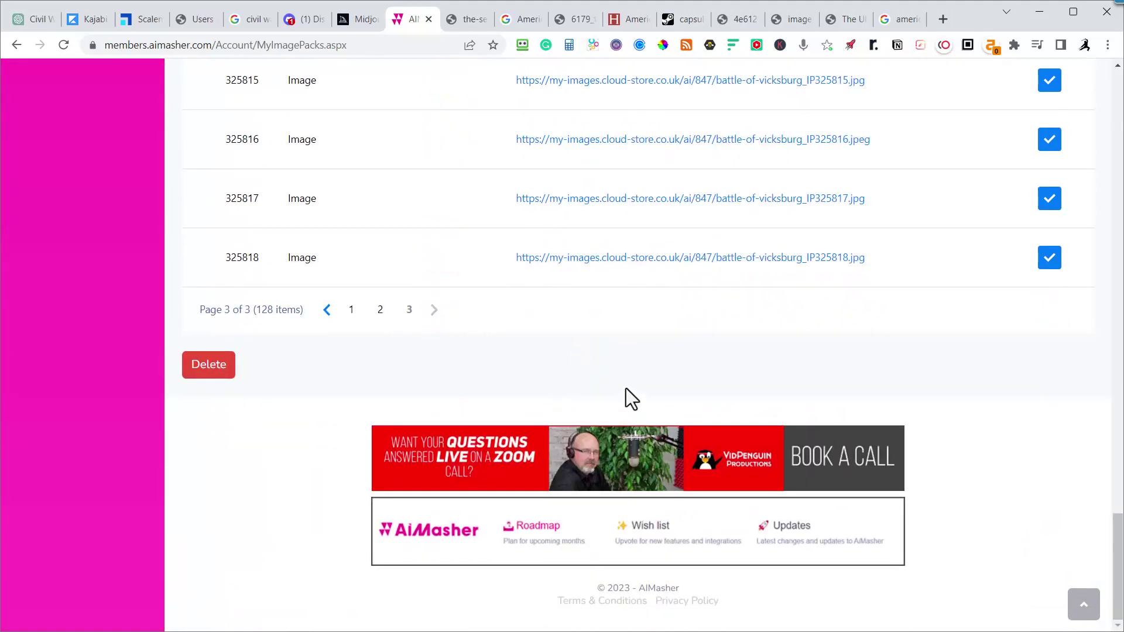
scroll(624, 369, up, 5)
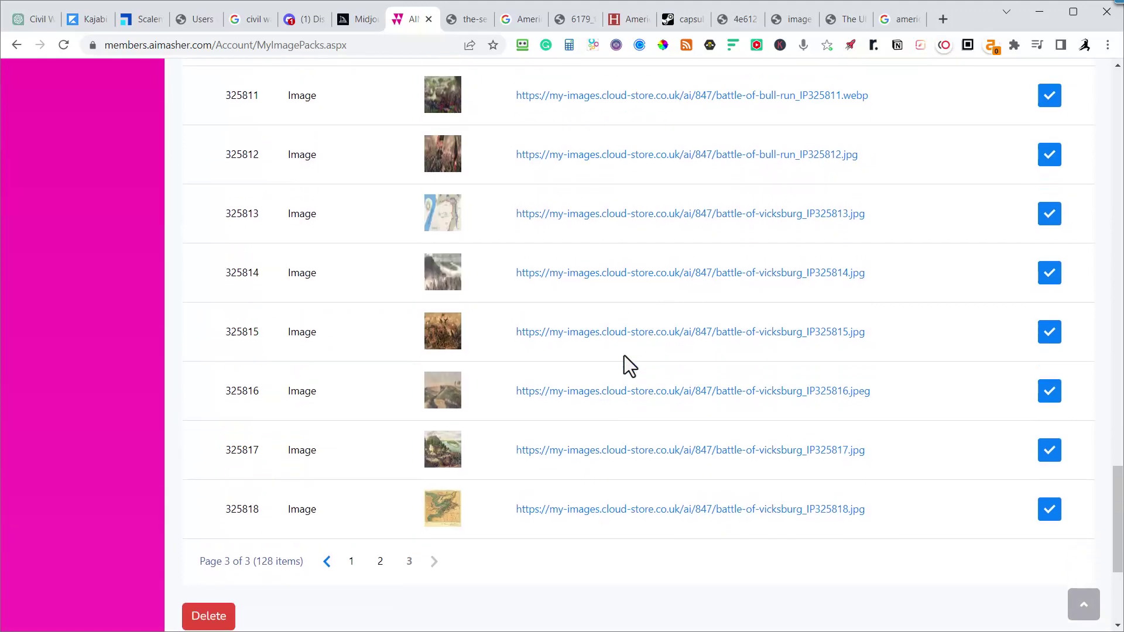
scroll(624, 357, up, 16)
scroll(624, 355, up, 20)
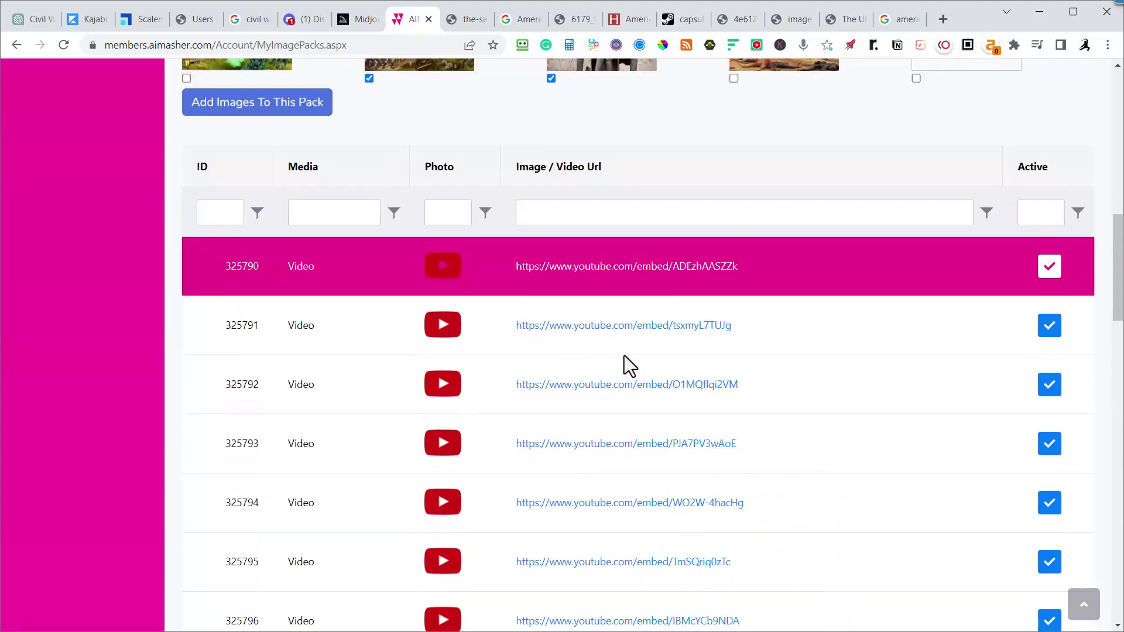
- Switch the pack's media type to video and run a YouTube Scrape search for "American Civil War"
scroll(594, 357, up, 3)
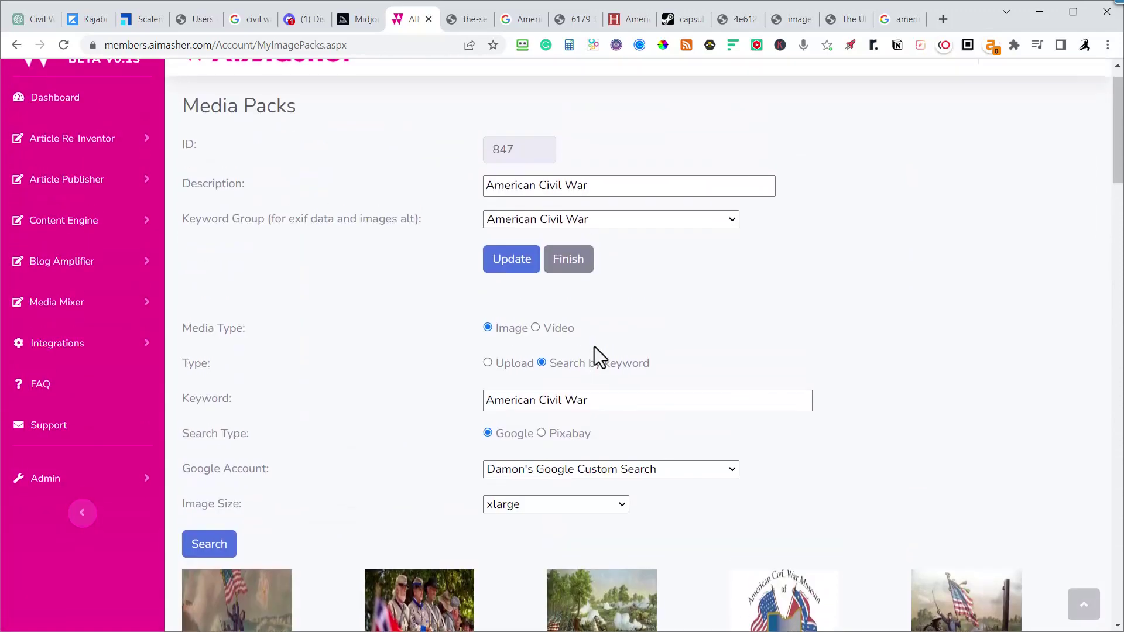
click(536, 328)
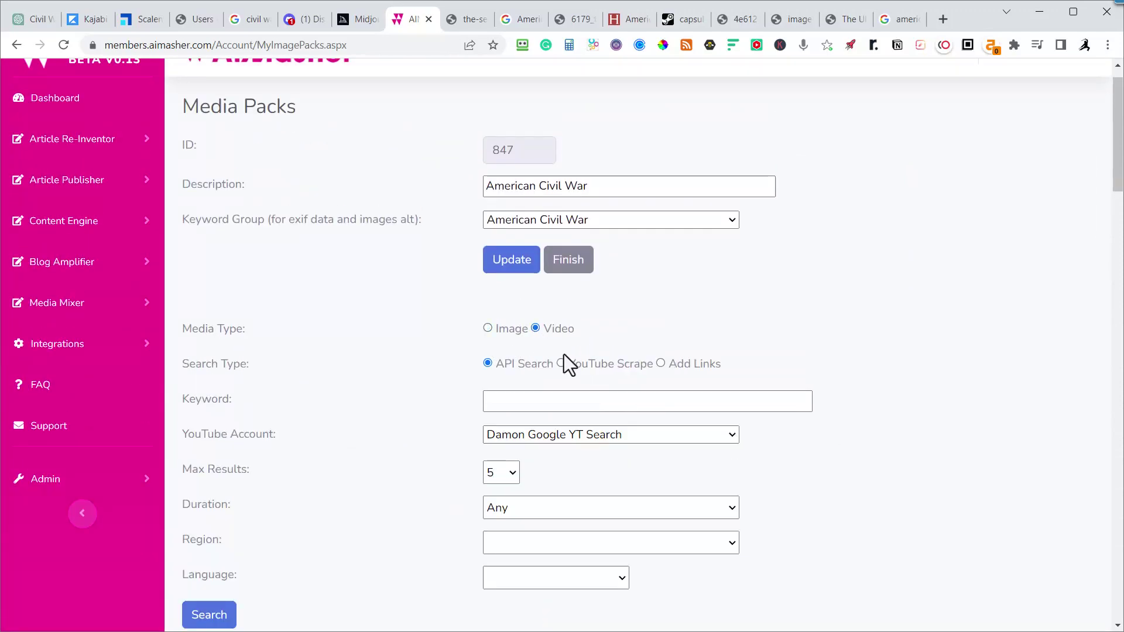
click(560, 364)
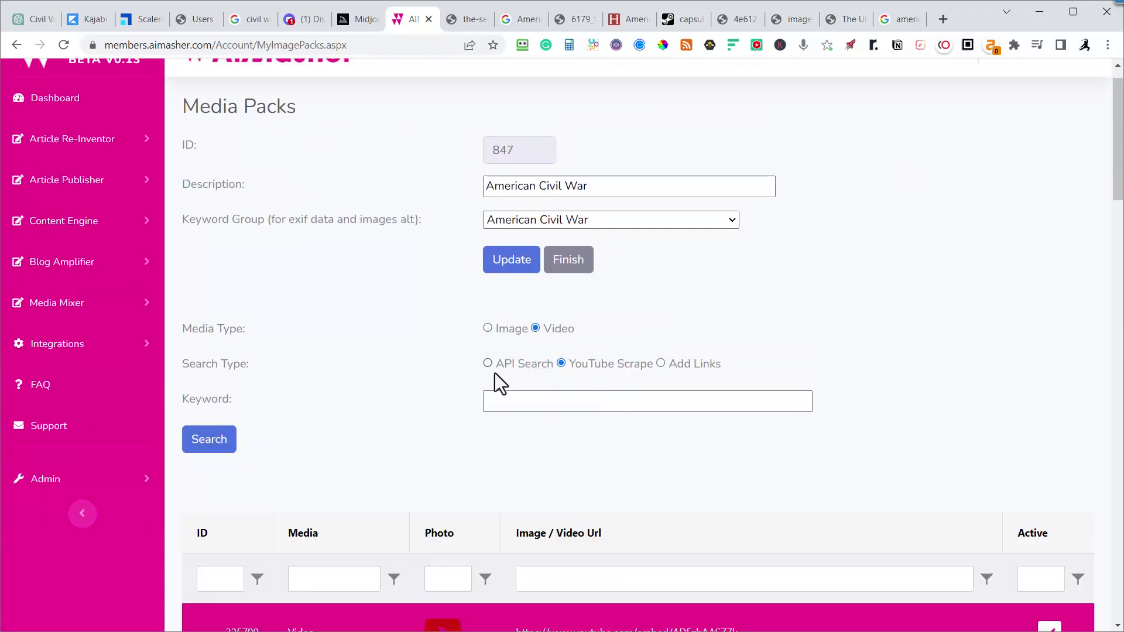
click(511, 401)
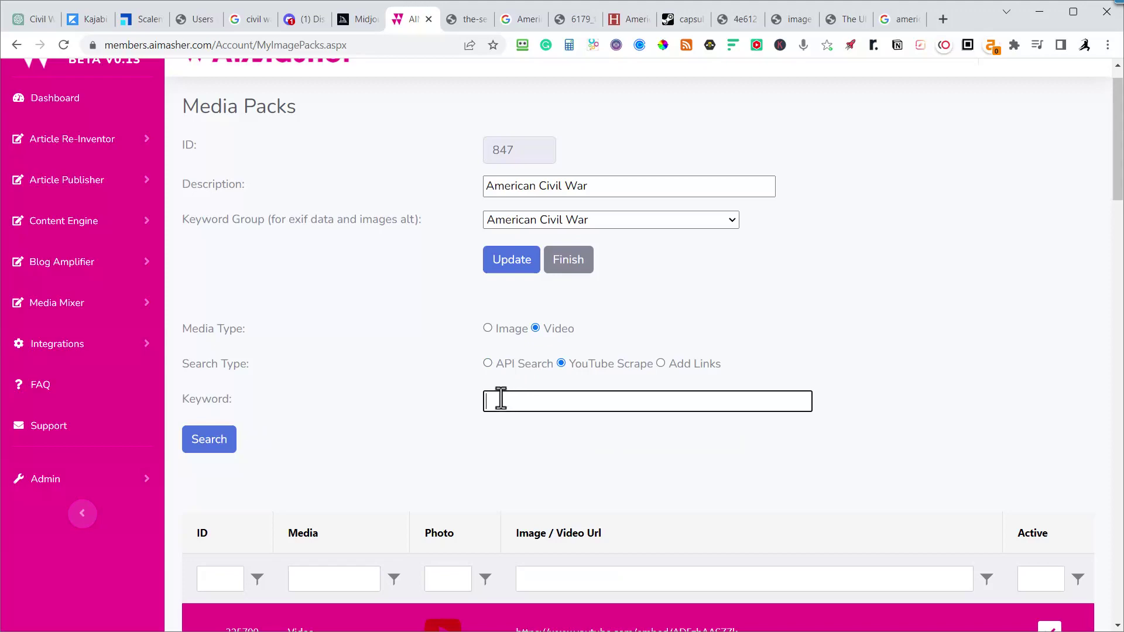
text(American Civil War)
click(220, 452)
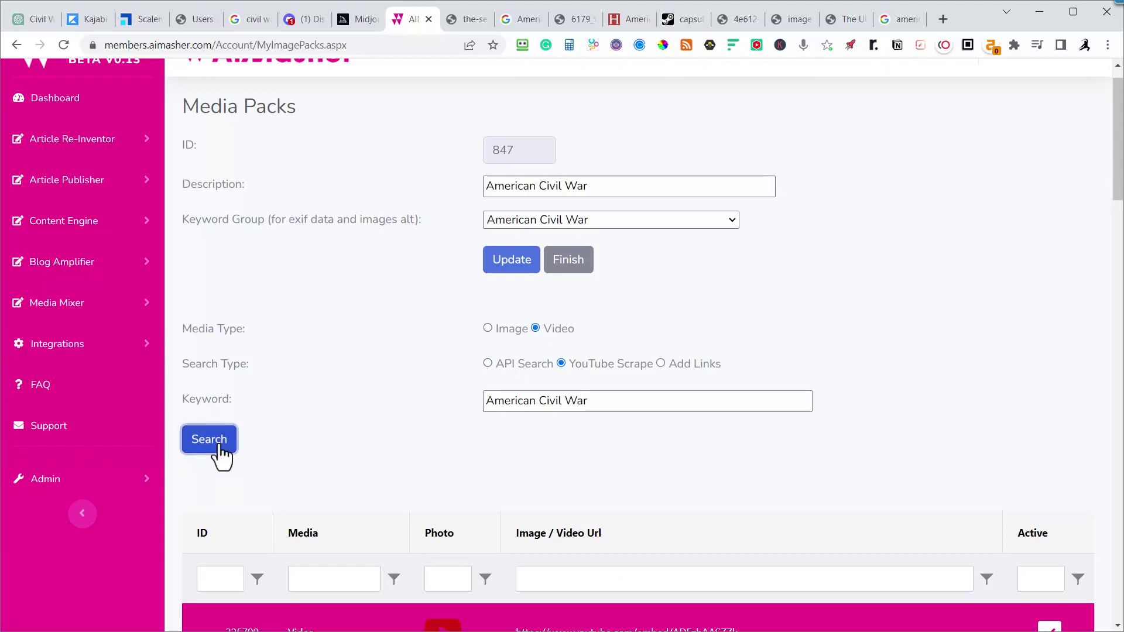
- Exclude the German, Russian and other unrelated videos from the found list and add the remaining ones to the pack
scroll(371, 401, down, 6)
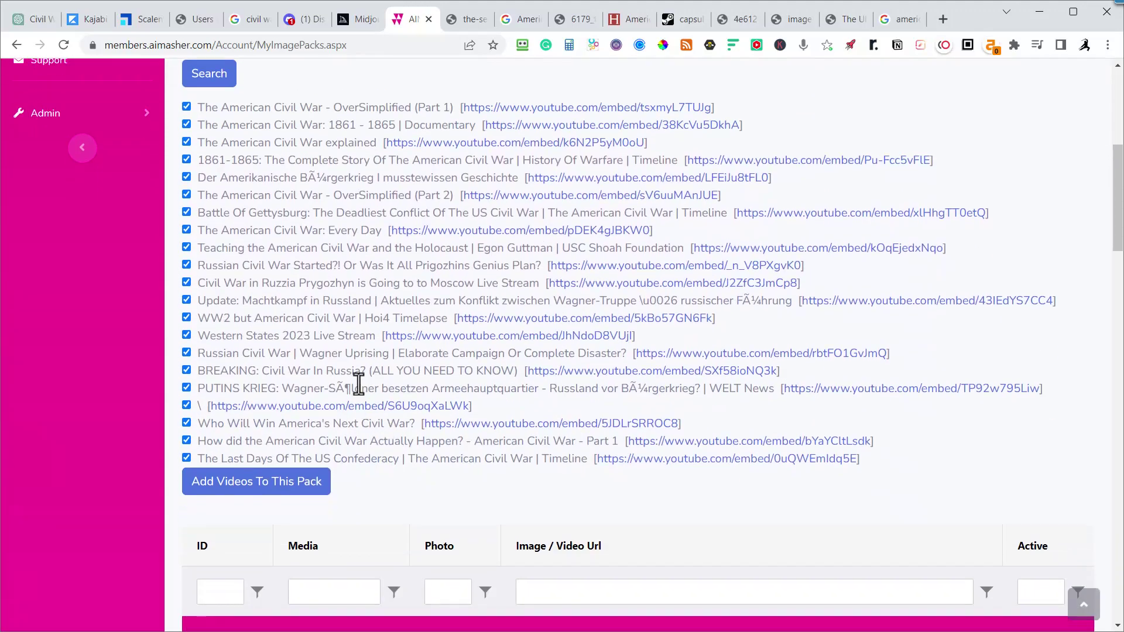
click(186, 178)
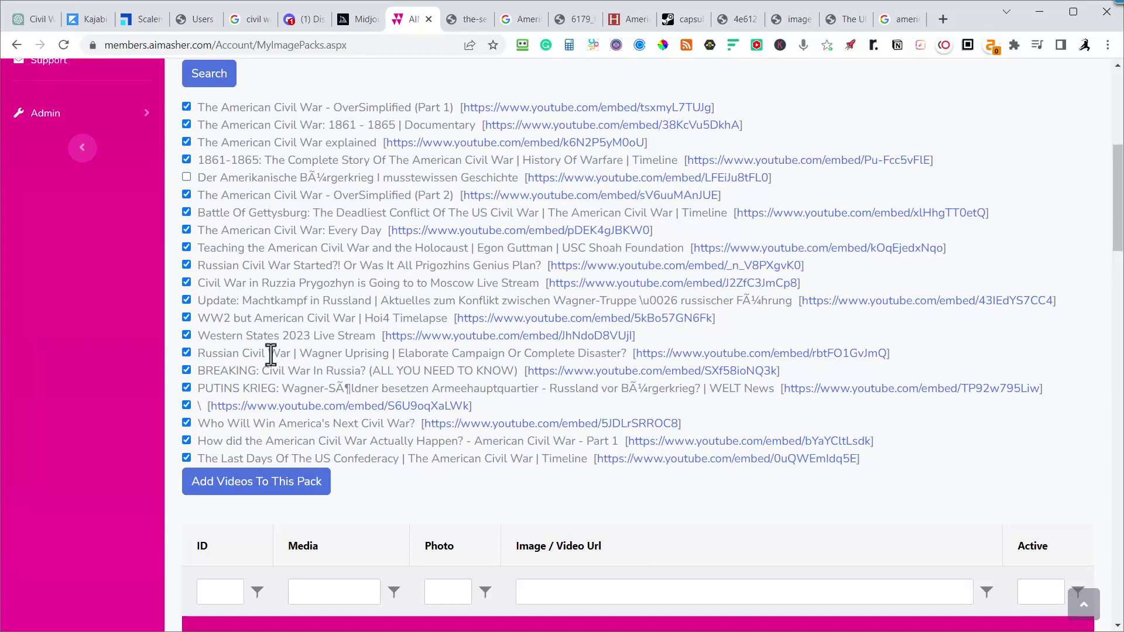
click(186, 284)
click(186, 406)
click(188, 423)
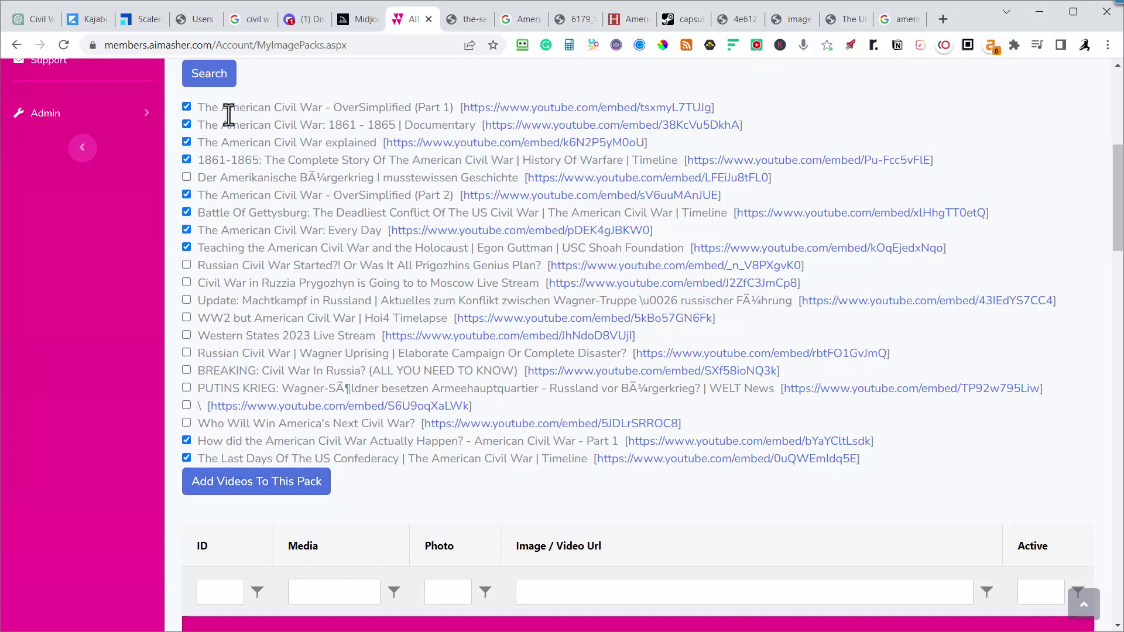
click(276, 480)
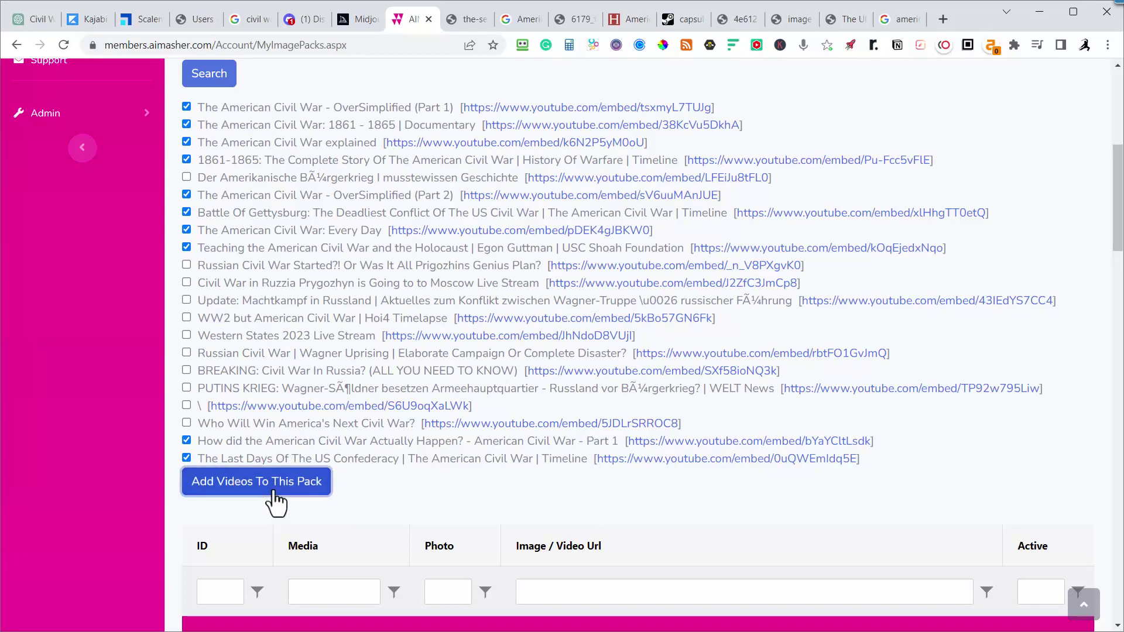
- Enter "American Civil War Battles" and then "American Civil War leaders" as example video keywords, and finish editing the media pack
scroll(284, 380, up, 5)
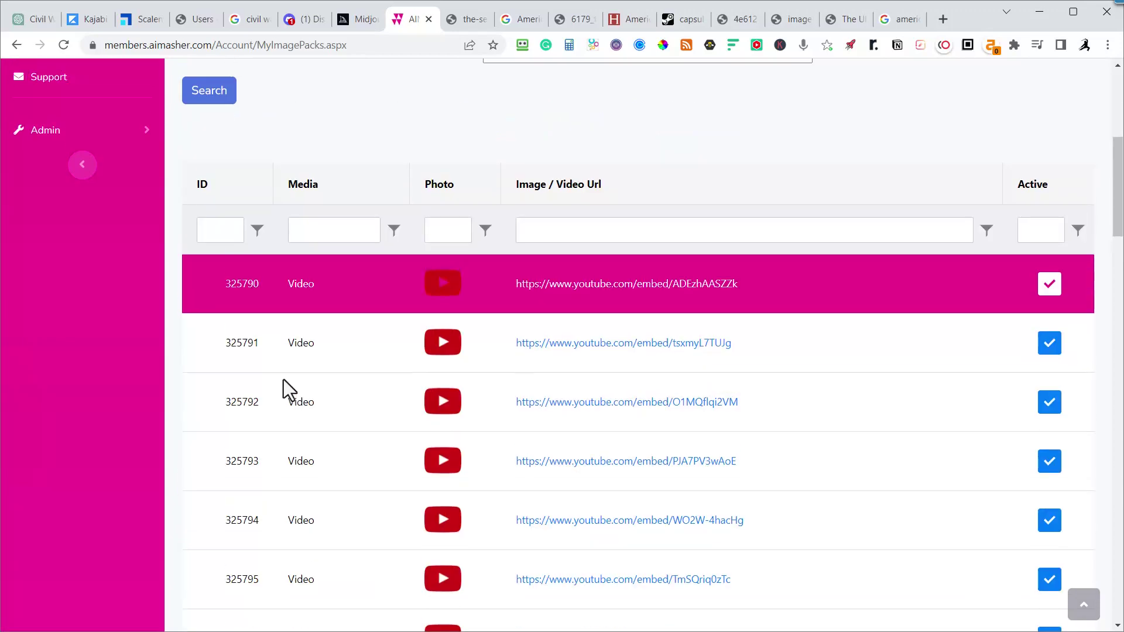
click(611, 328)
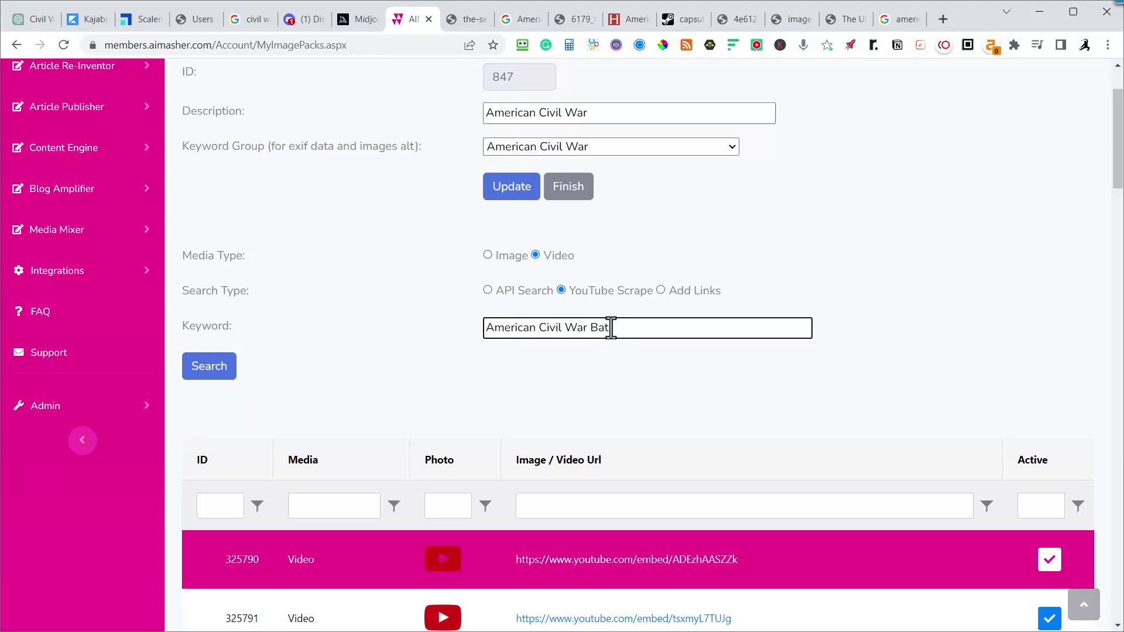
text(Battles)
key(ctrl+BackSpace)
text(leaders)
scroll(331, 374, up, 1)
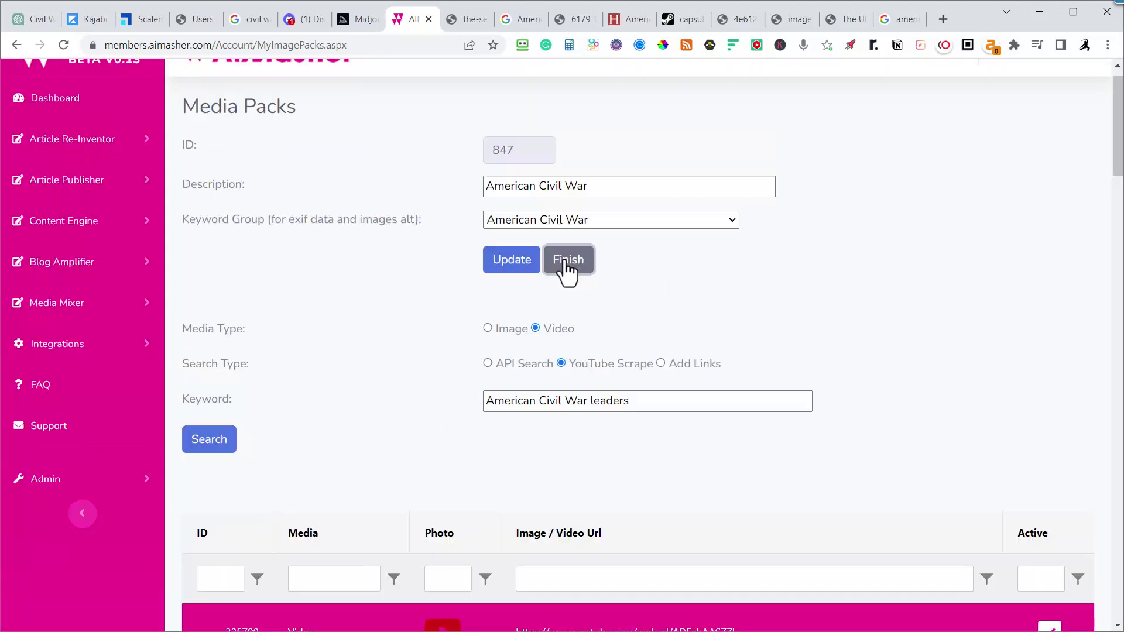
click(569, 269)
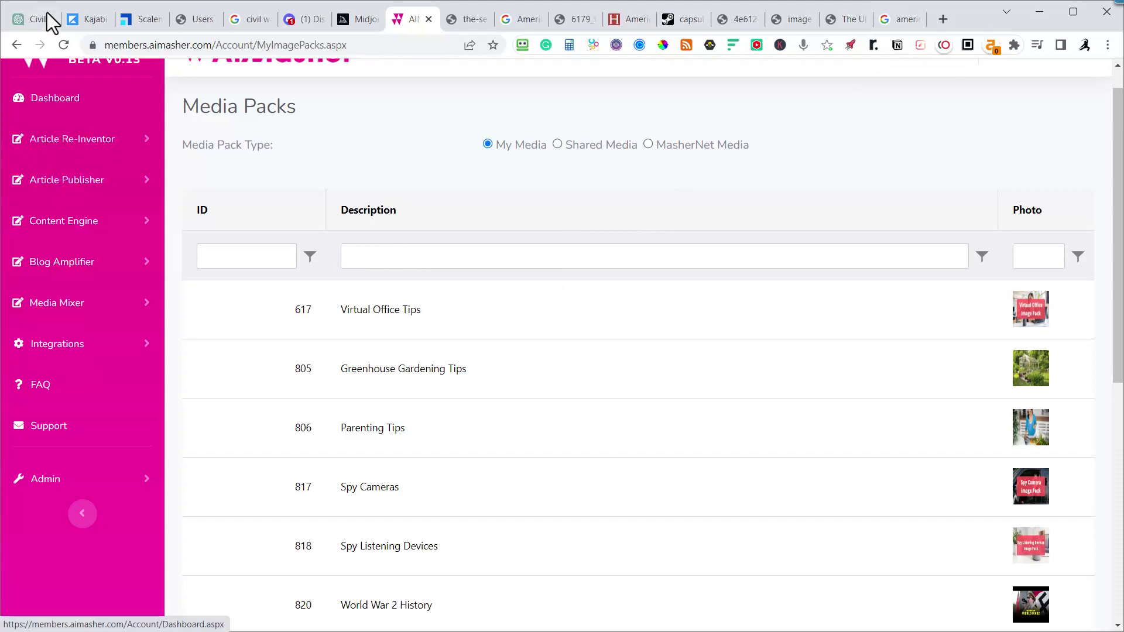
- Review the ChatGPT conversation on major Civil War battles and its chapter titles, along with the ZimmWriter_Output article files
key(alt+Tab)
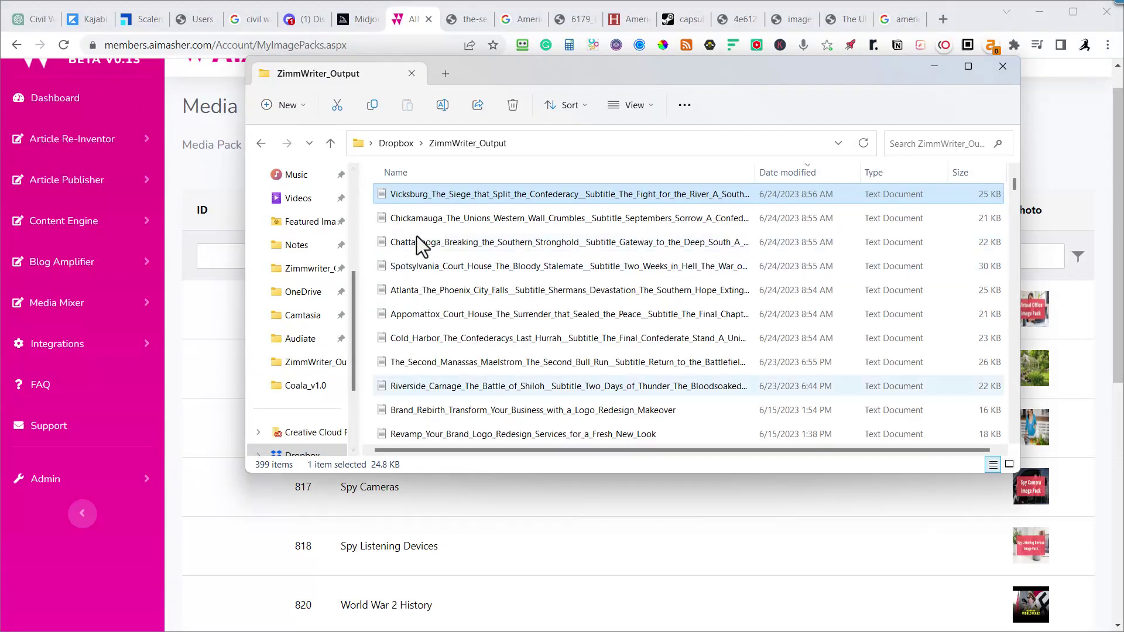
click(29, 23)
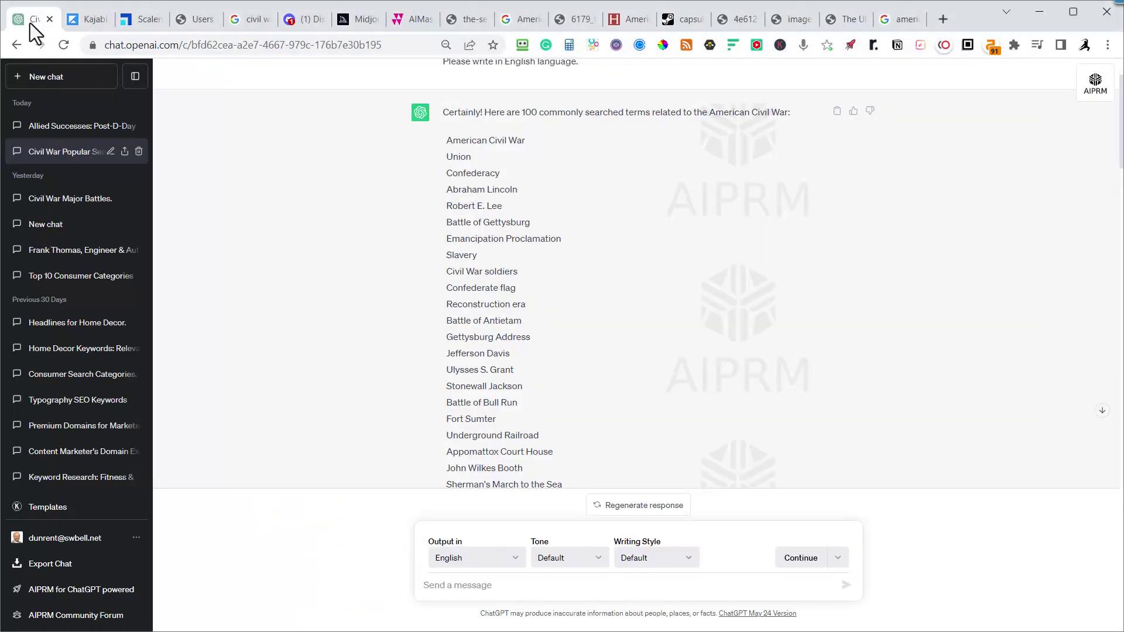
click(52, 199)
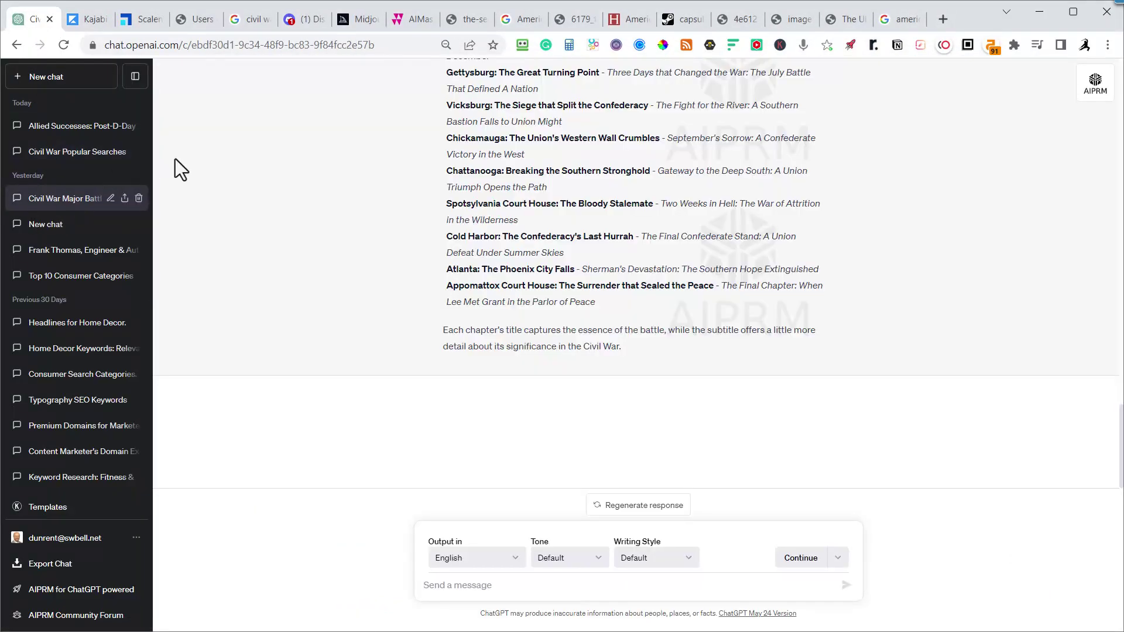
scroll(199, 222, up, 15)
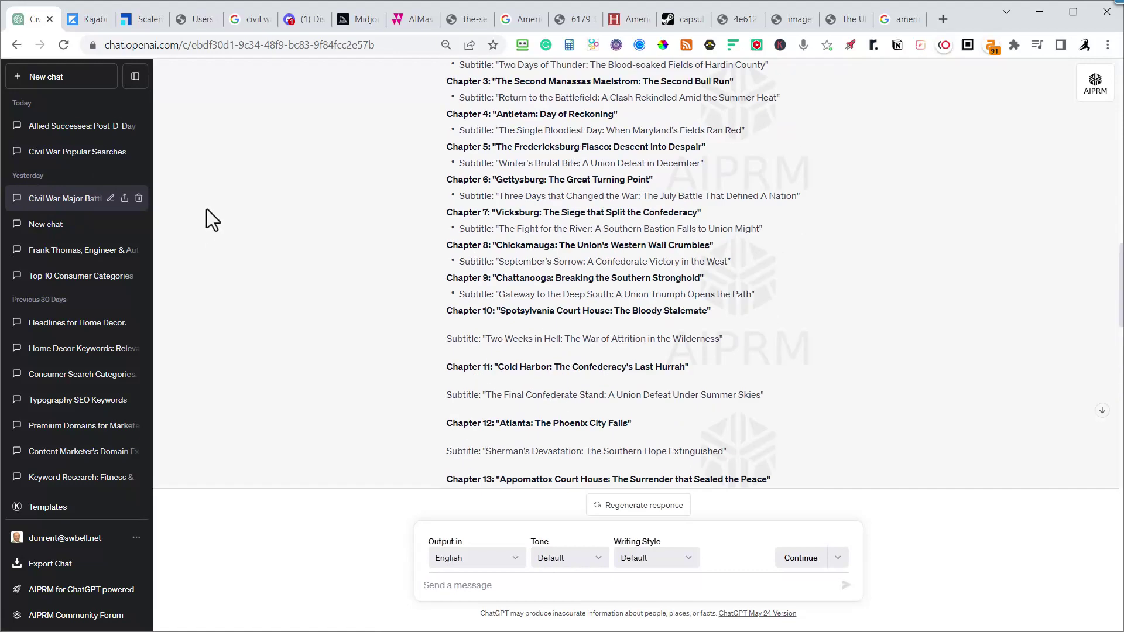
scroll(216, 199, up, 10)
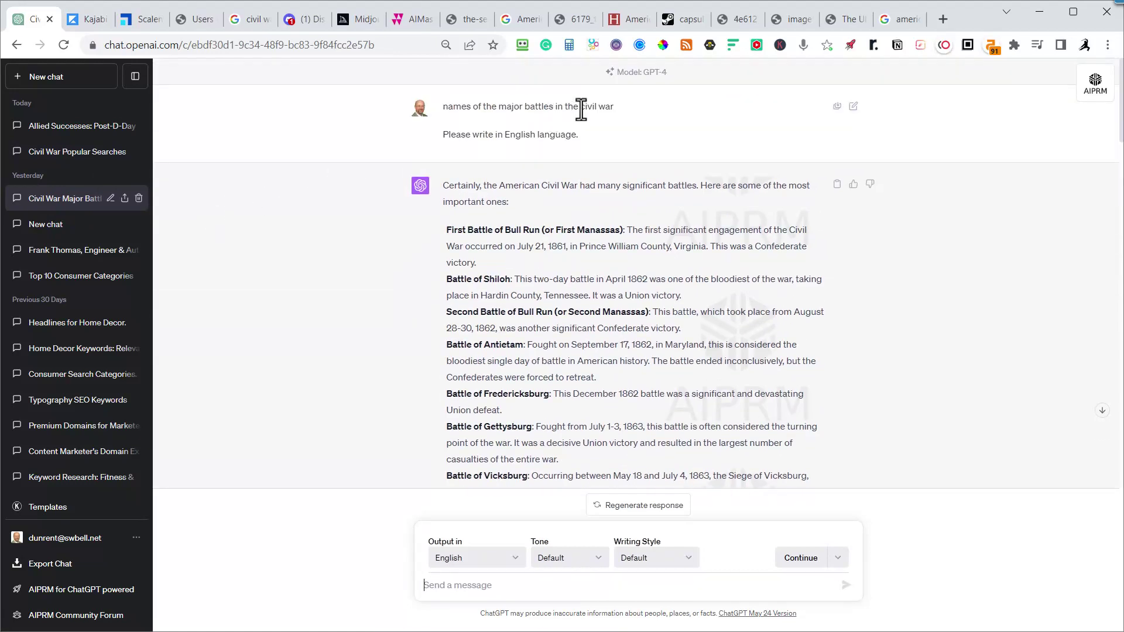
scroll(582, 113, down, 10)
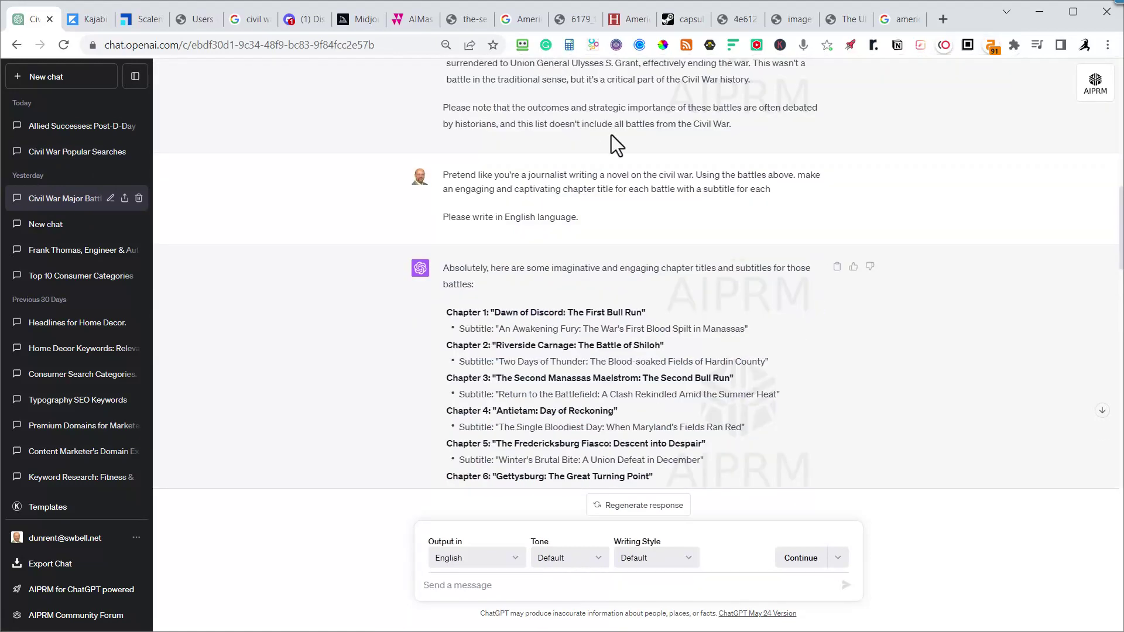
scroll(614, 153, down, 4)
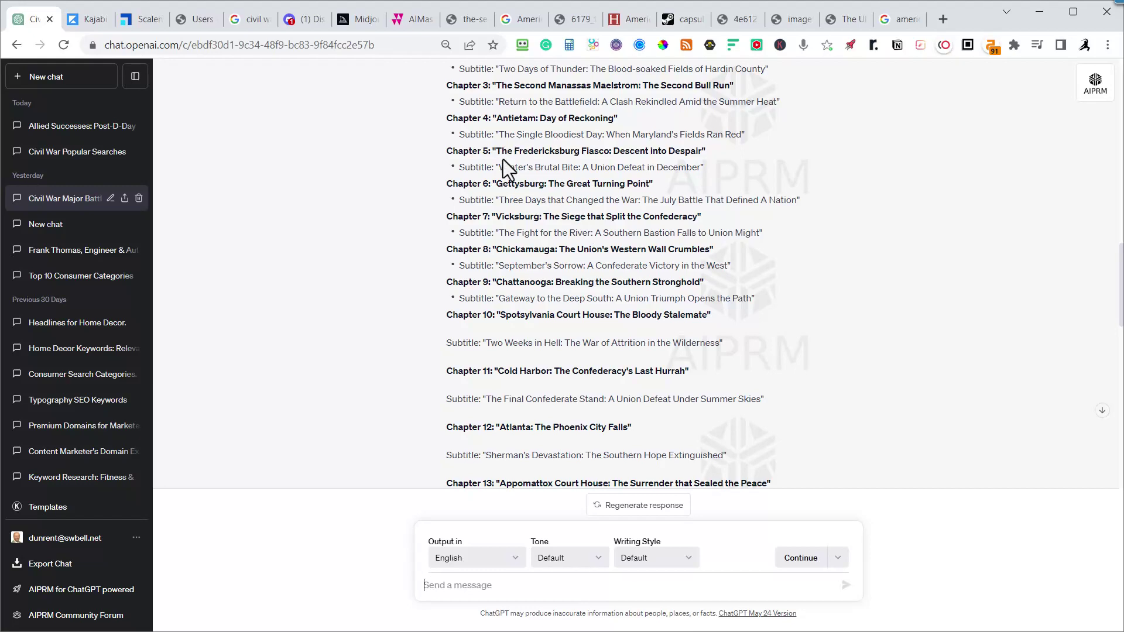
key(alt+Tab)
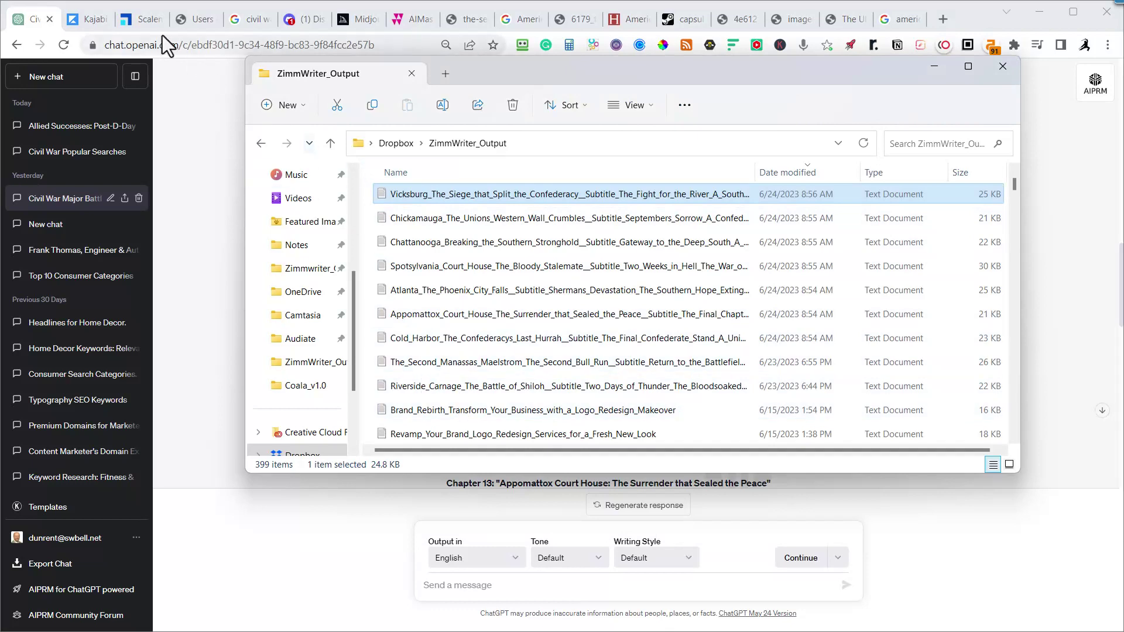
- Open AiMasher's article import, choose the ZimmWriter Bulk Blog Post template and assign the articles to the HistoryofWarOnline group
click(420, 23)
click(66, 186)
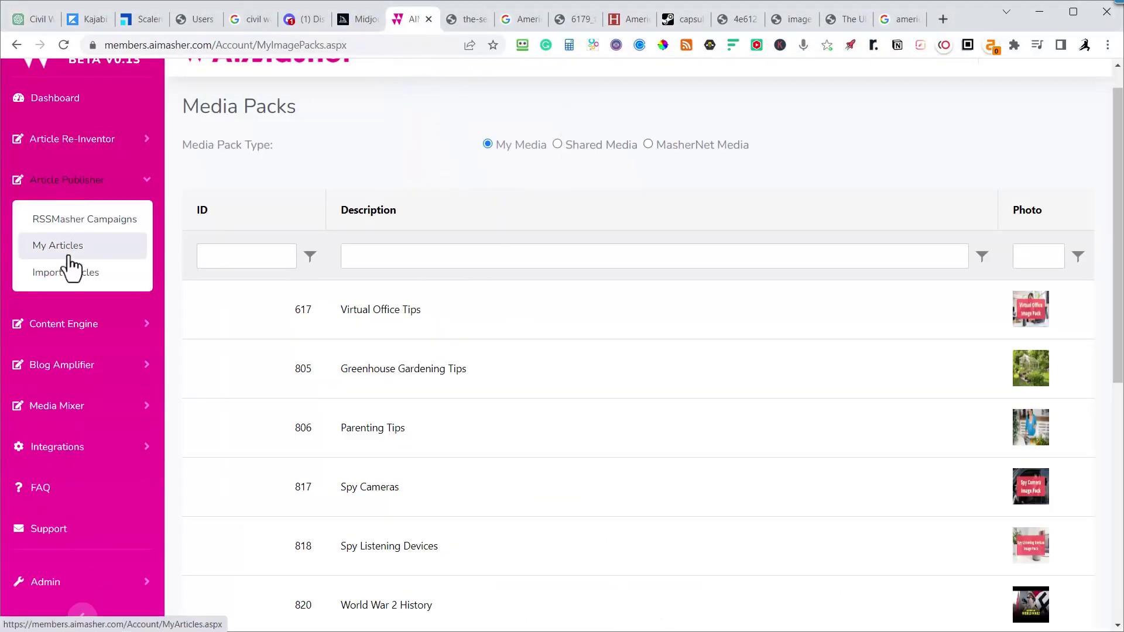
click(66, 275)
click(526, 178)
click(532, 281)
click(691, 227)
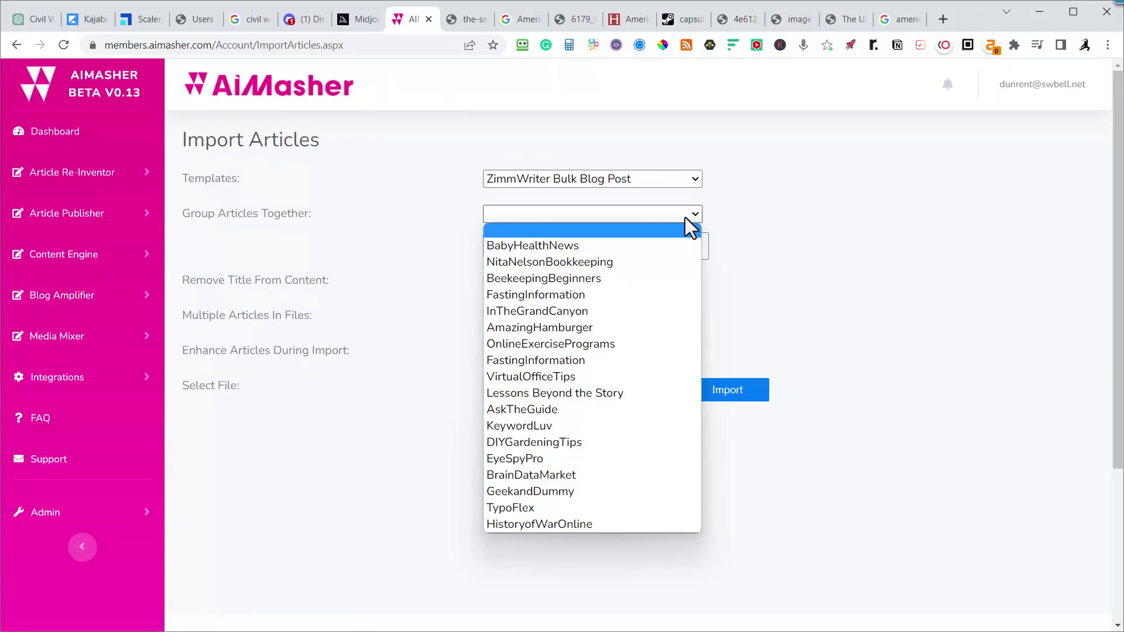
click(567, 526)
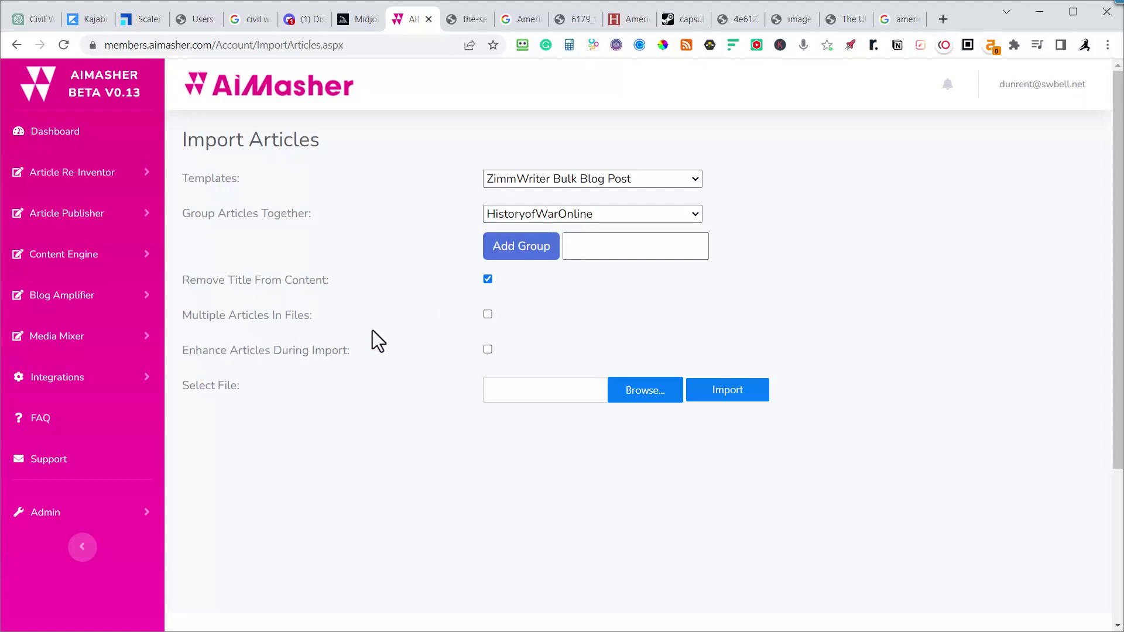
- Enable enhancing articles during import with the American Civil War media pack, adding a feature image and extra images
click(488, 350)
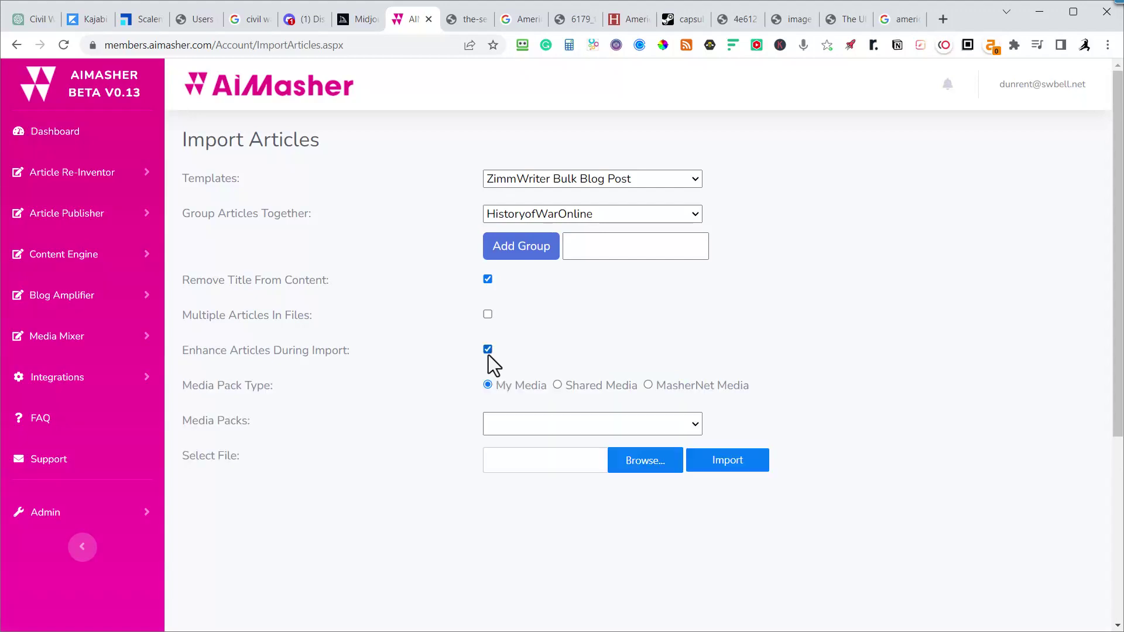
click(530, 422)
click(530, 459)
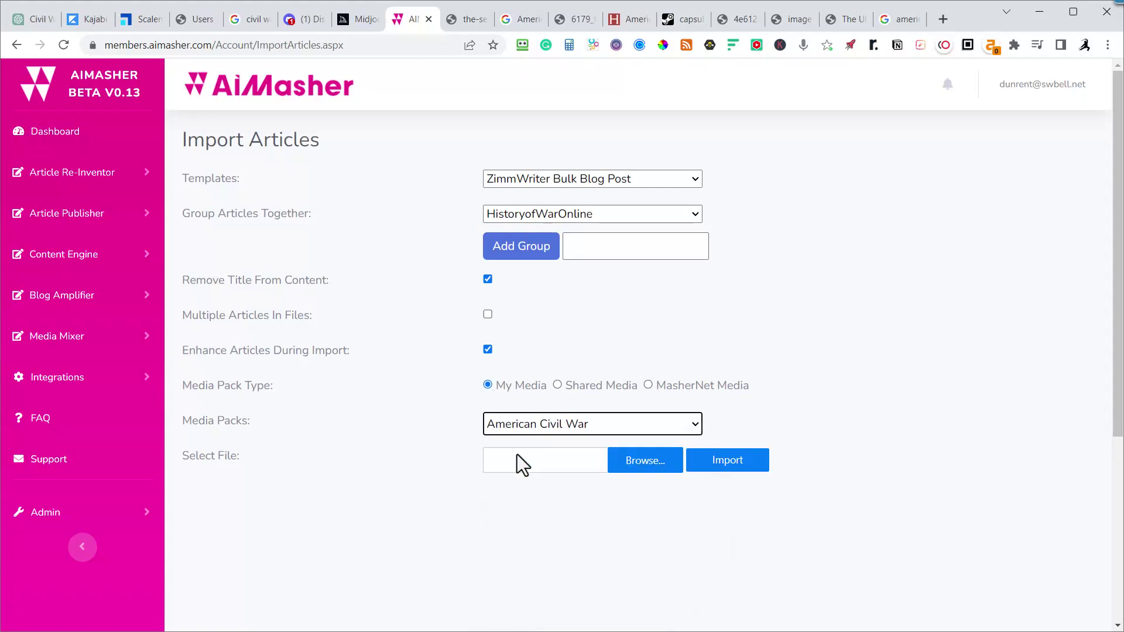
click(488, 455)
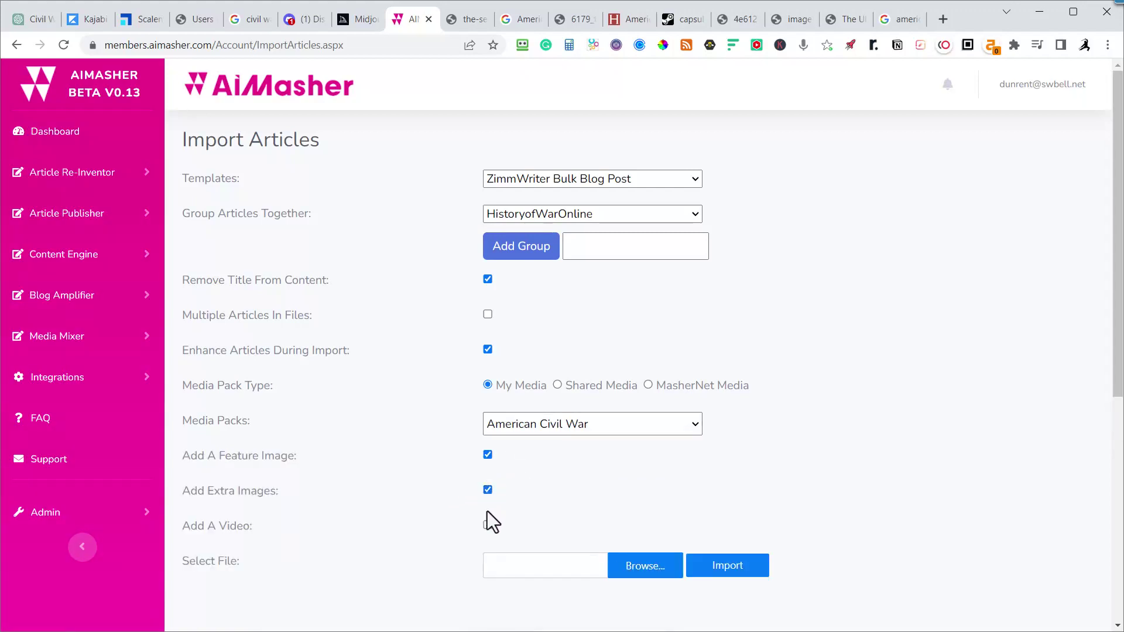
- Open the account settings separately, set article extra images to every 9 paragraphs, save the change and finish
click(1034, 86)
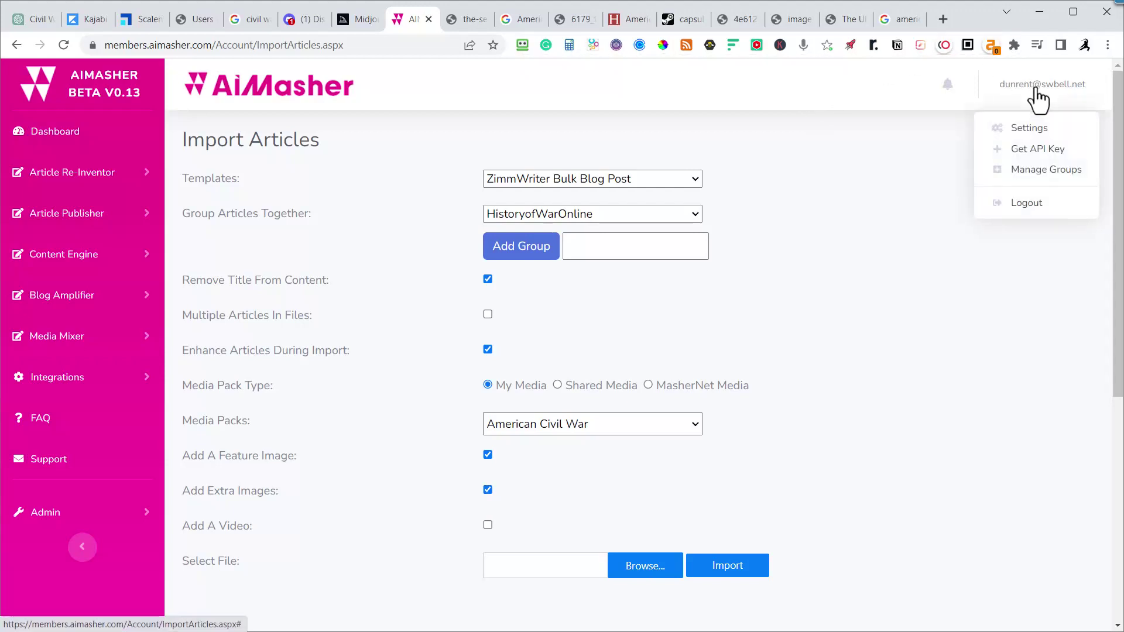
middle_click(1026, 129)
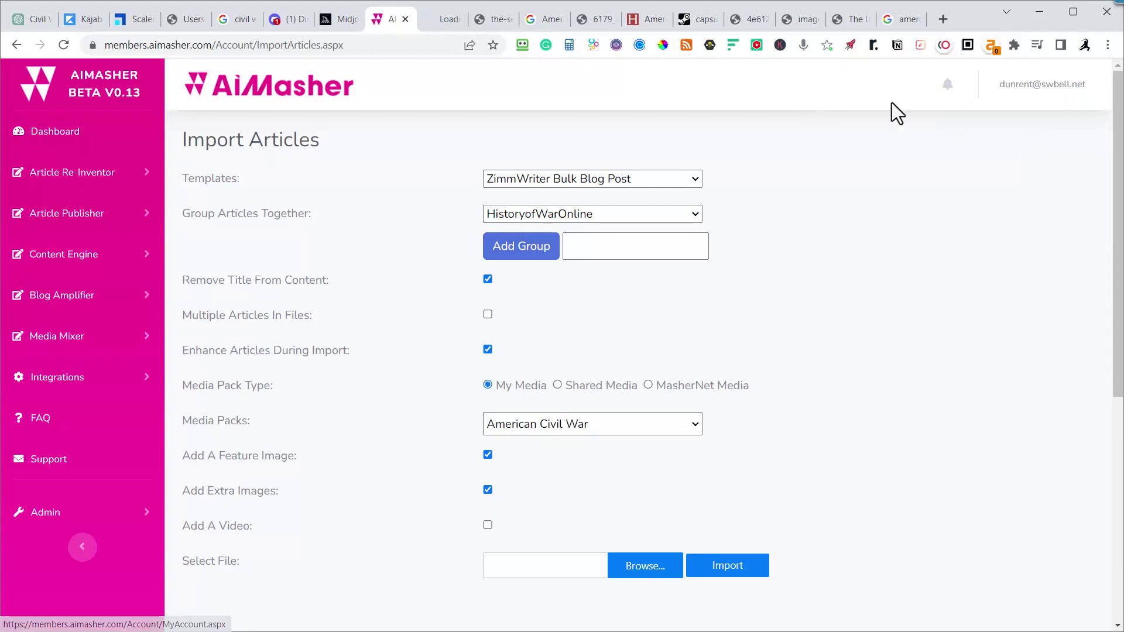
click(444, 21)
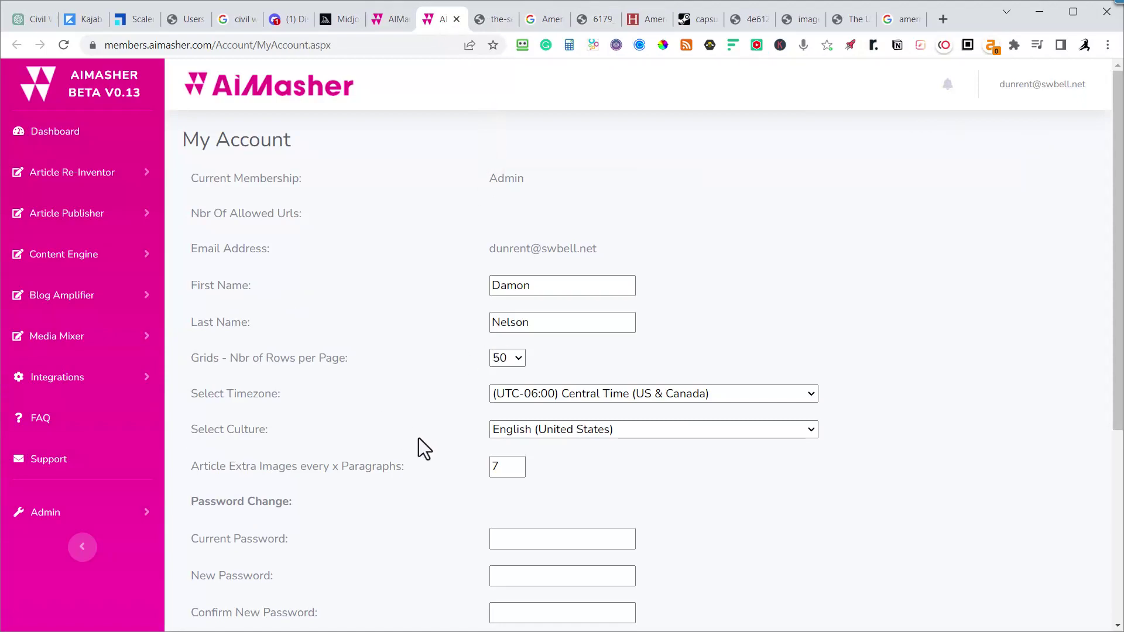
click(499, 468)
key(BackSpace)
text(9)
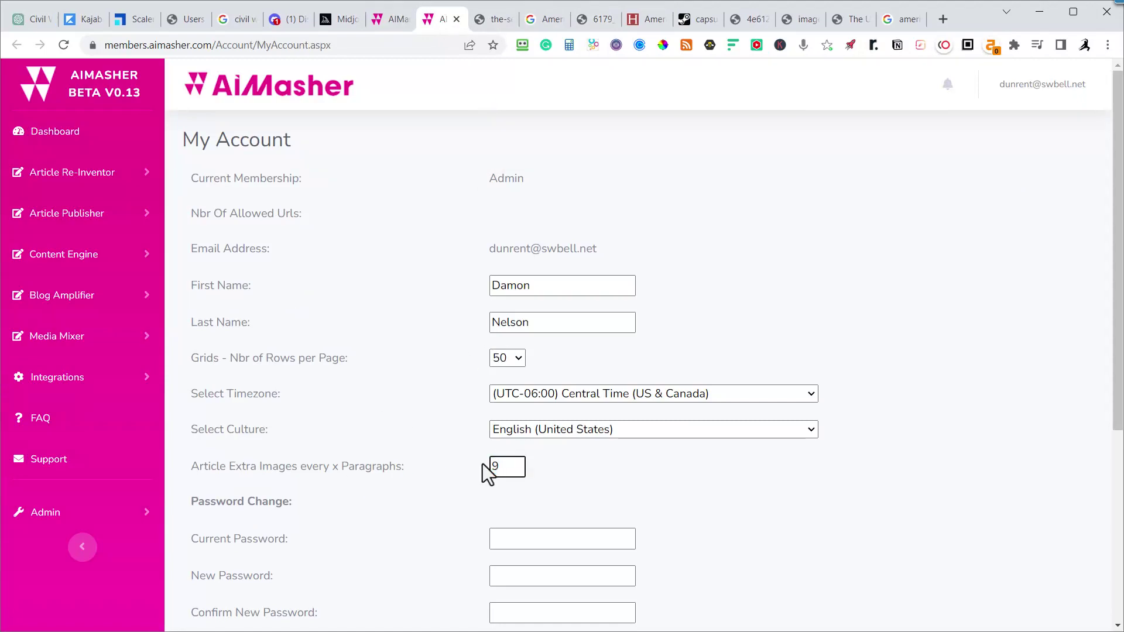
scroll(410, 421, down, 5)
click(224, 387)
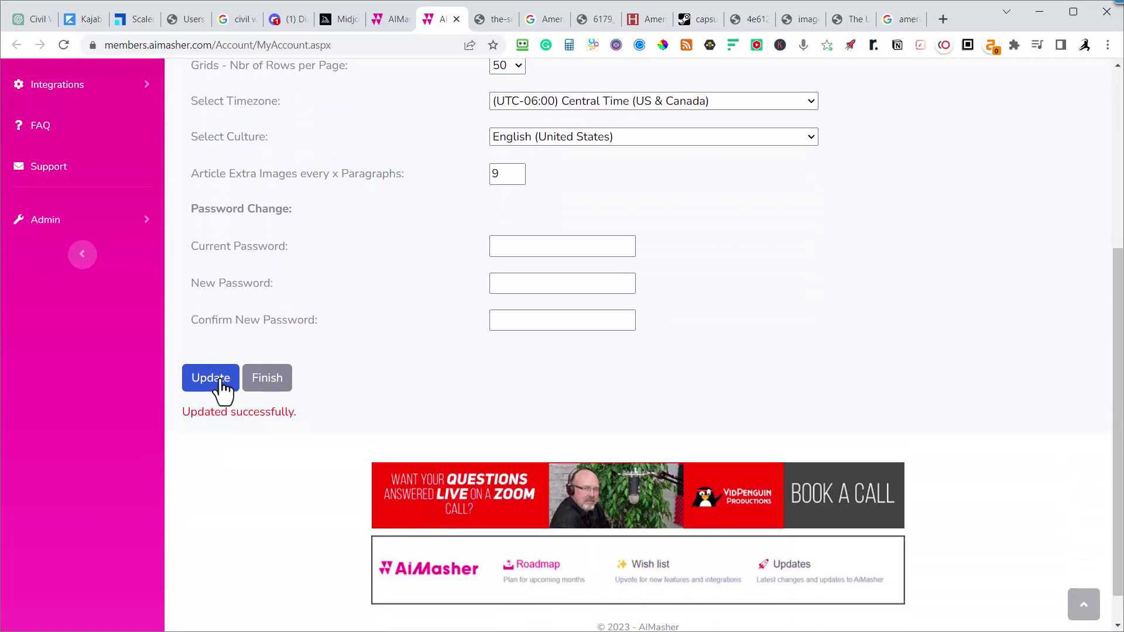
click(273, 387)
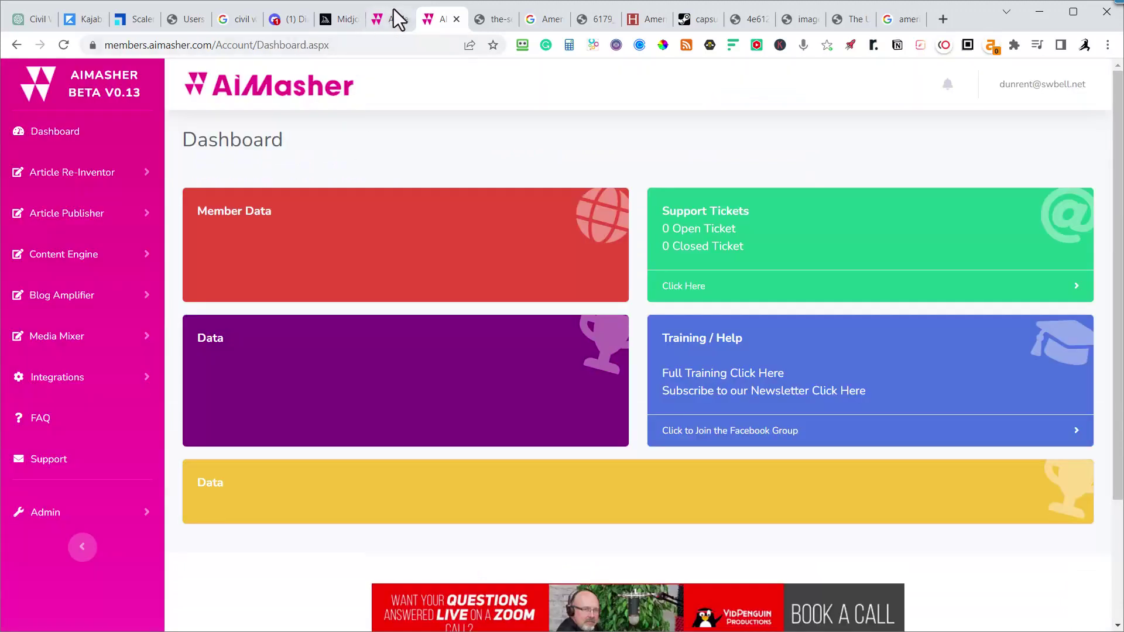
- Return to the article import form, also enable adding a video, and browse to the ZimmWriter_Output folder for the files
click(394, 20)
scroll(469, 312, down, 3)
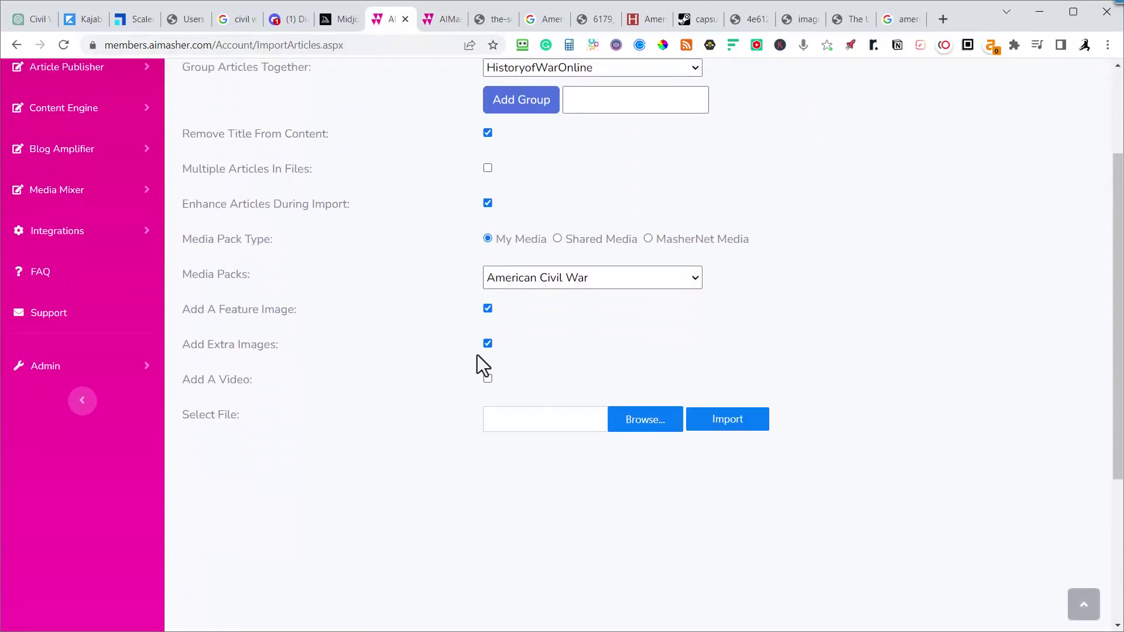
click(646, 433)
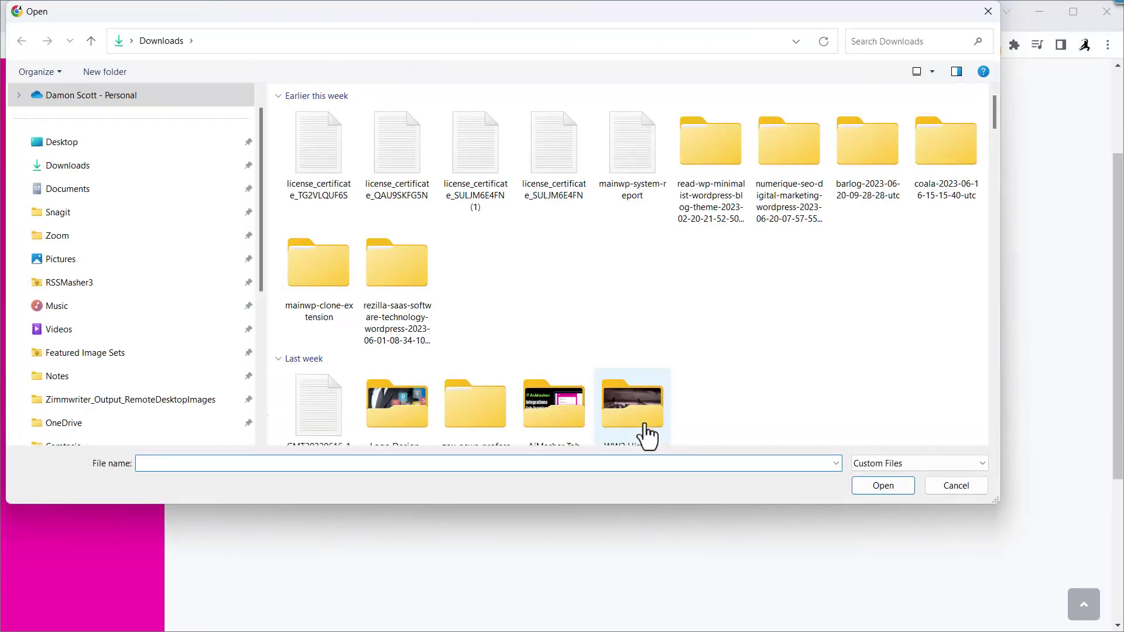
scroll(76, 249, down, 1)
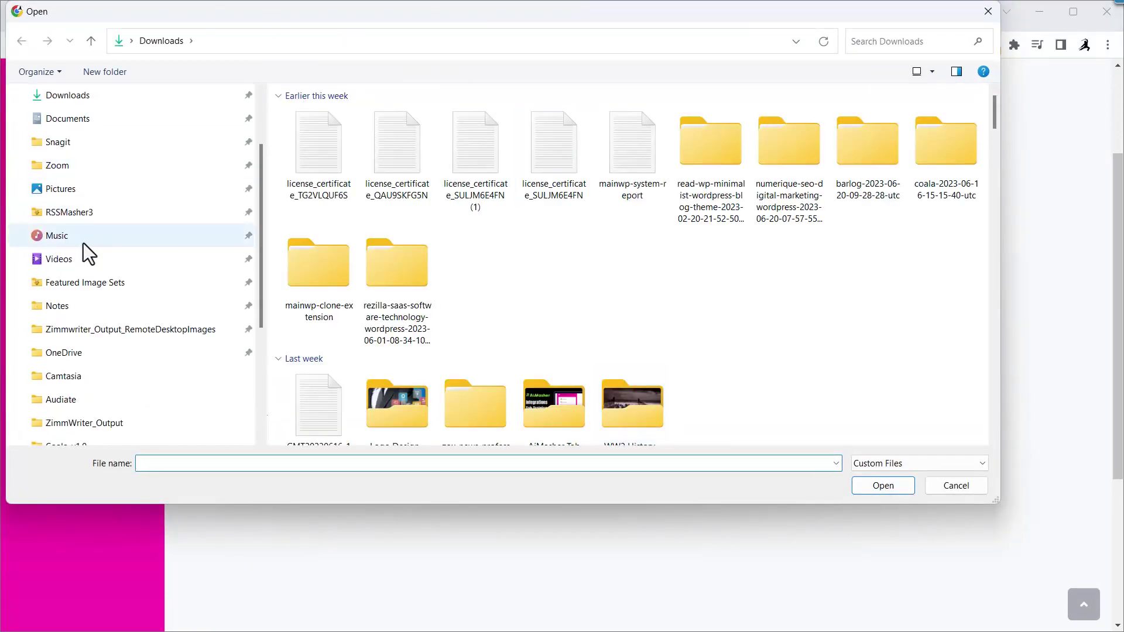
scroll(83, 244, down, 1)
click(84, 399)
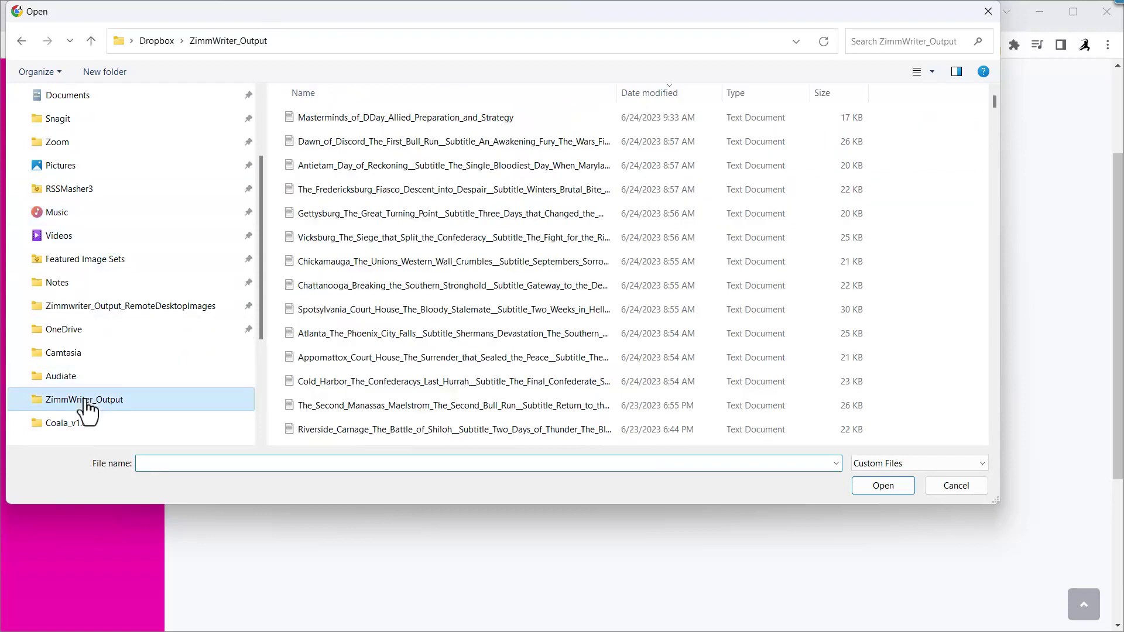
- Select the Civil War text files from Dawn_of_Discord through Riverside_Carnage and import them
click(339, 141)
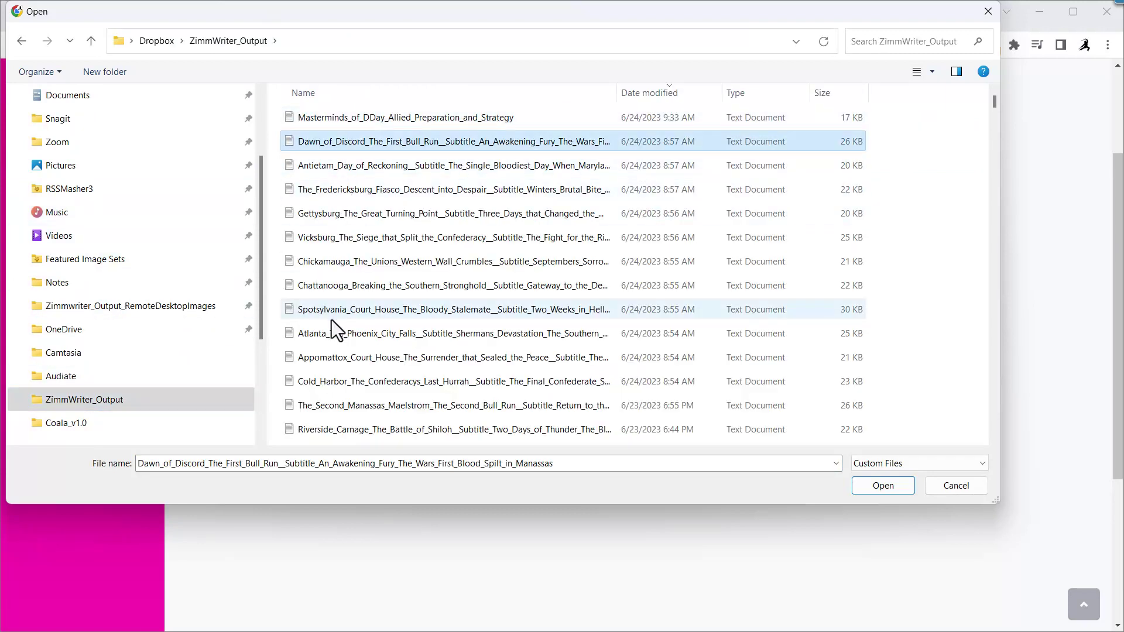
shift+click(402, 428)
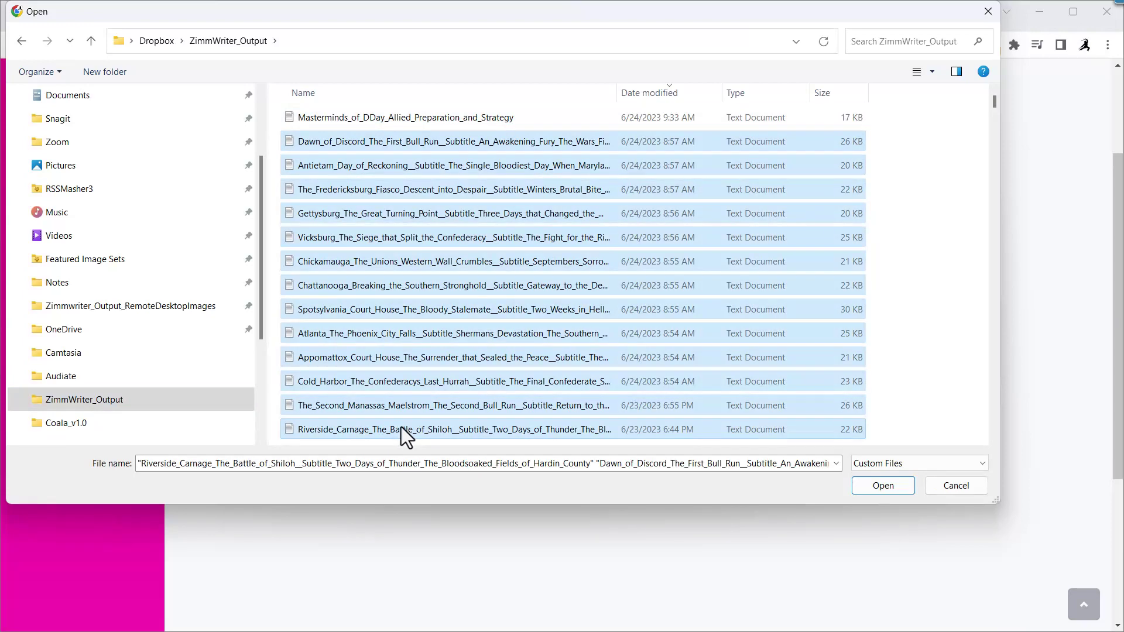
scroll(406, 436, down, 1)
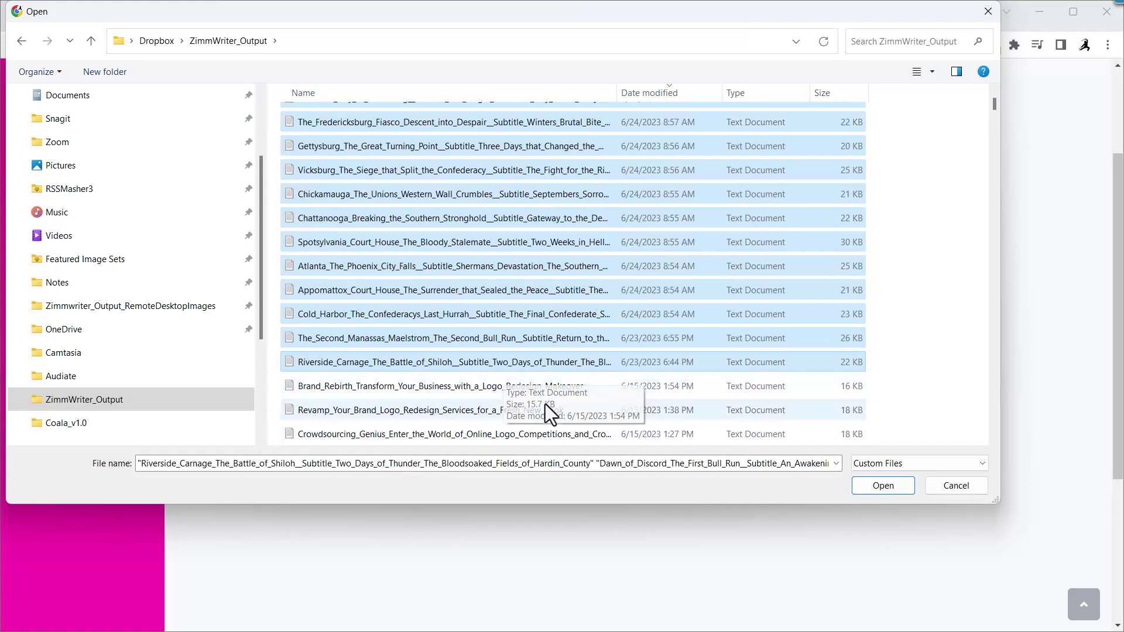
scroll(662, 390, up, 1)
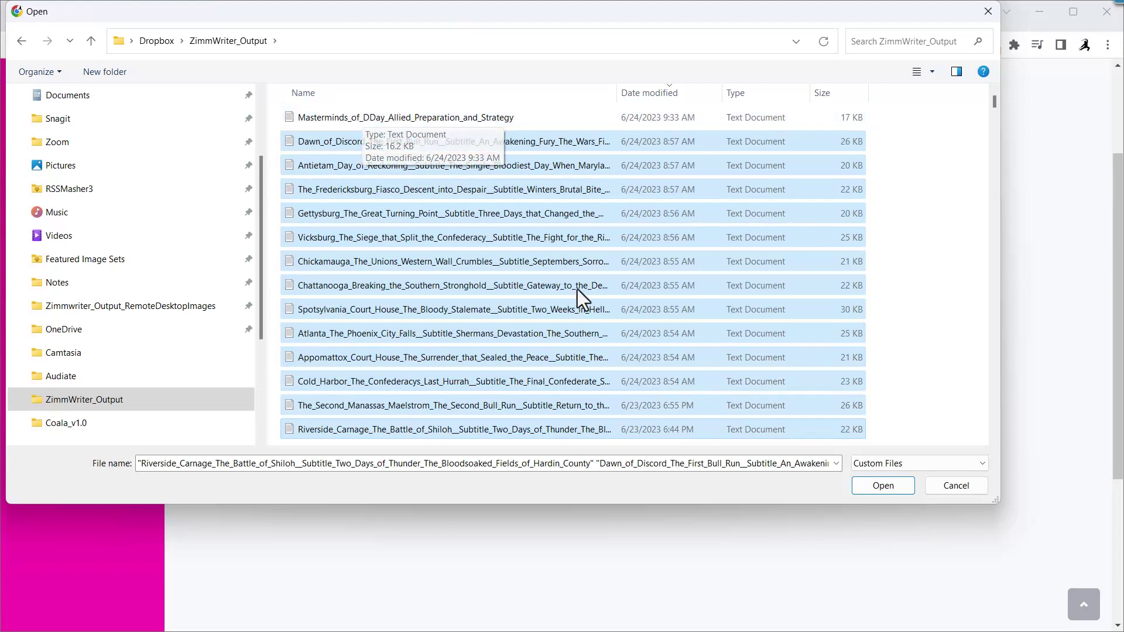
click(881, 487)
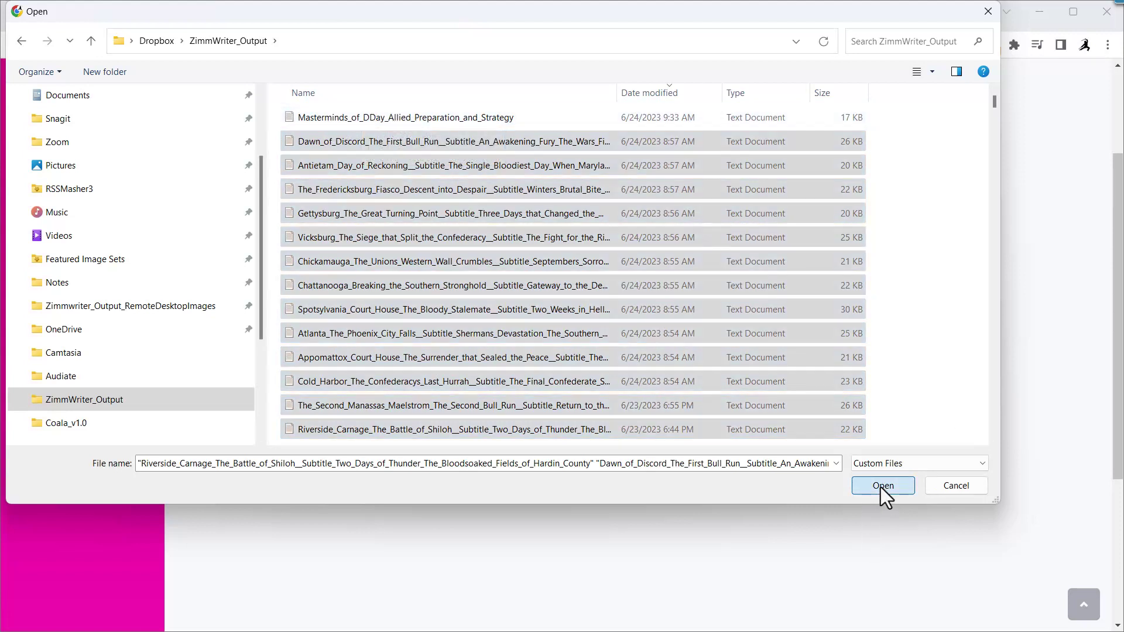
click(735, 424)
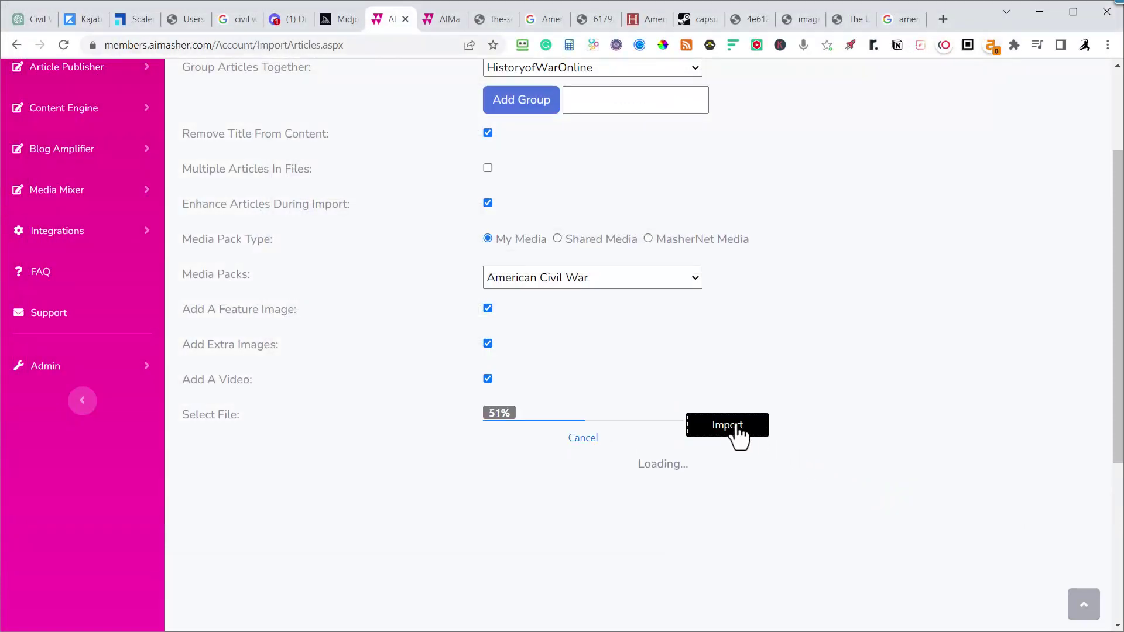
scroll(547, 504, down, 3)
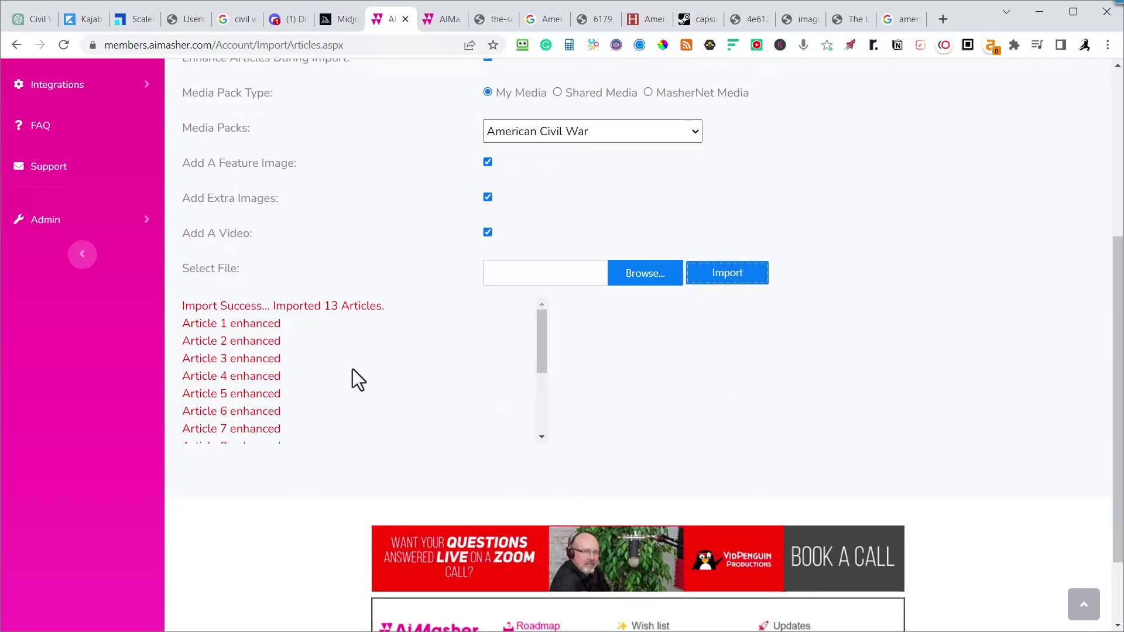
scroll(353, 370, up, 4)
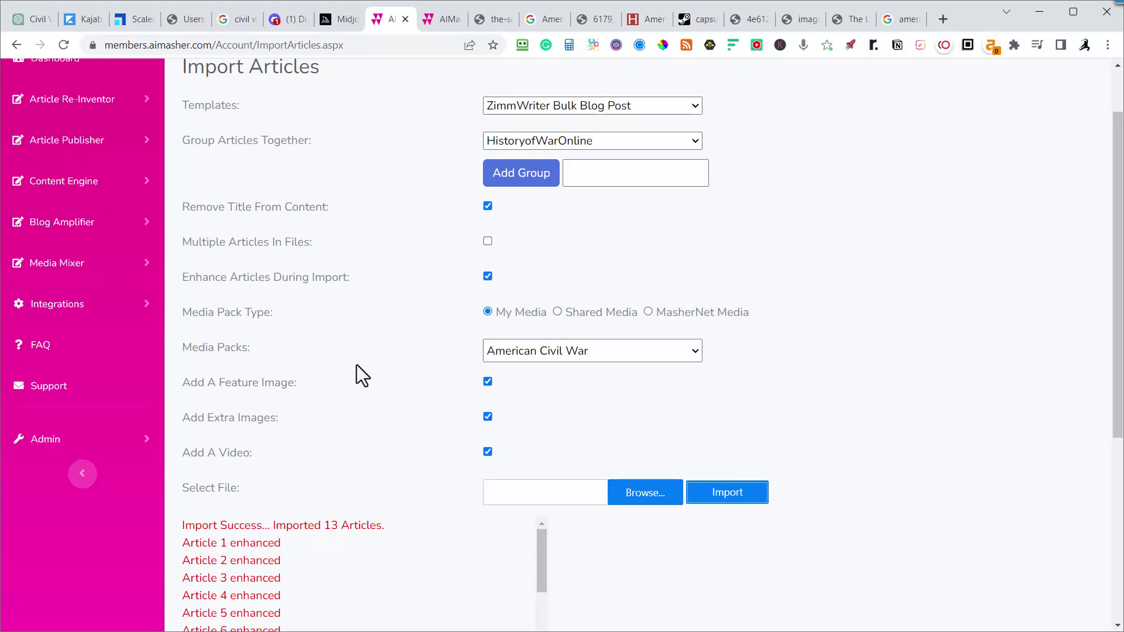
scroll(356, 364, up, 1)
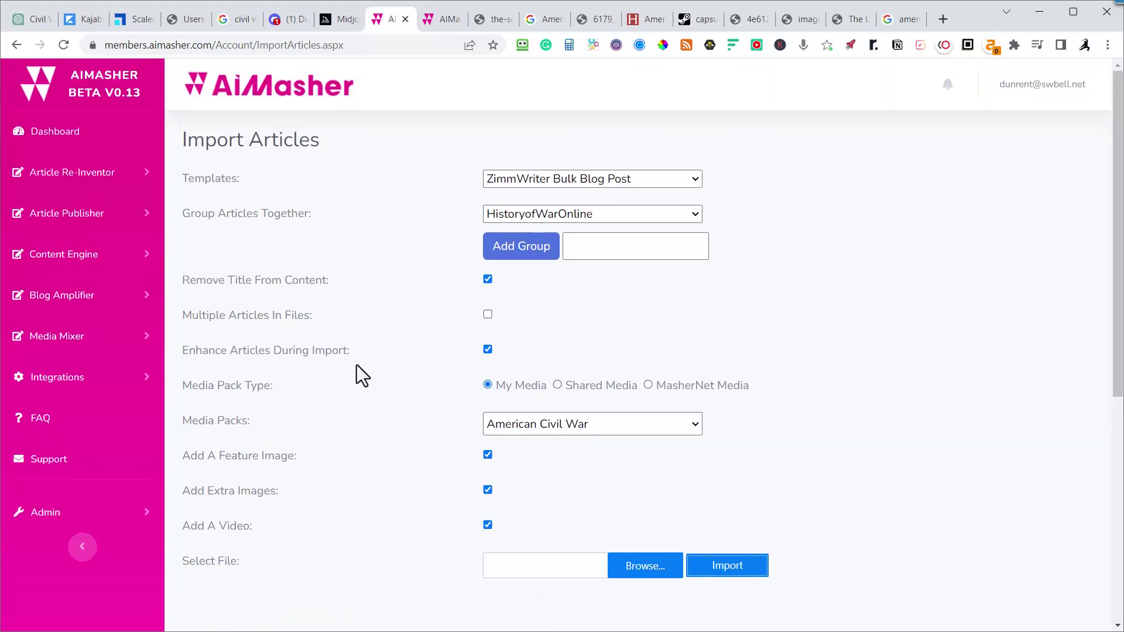
- Open the My Articles list and review the titles of the newly imported HistoryofWarOnline articles
click(82, 216)
click(67, 286)
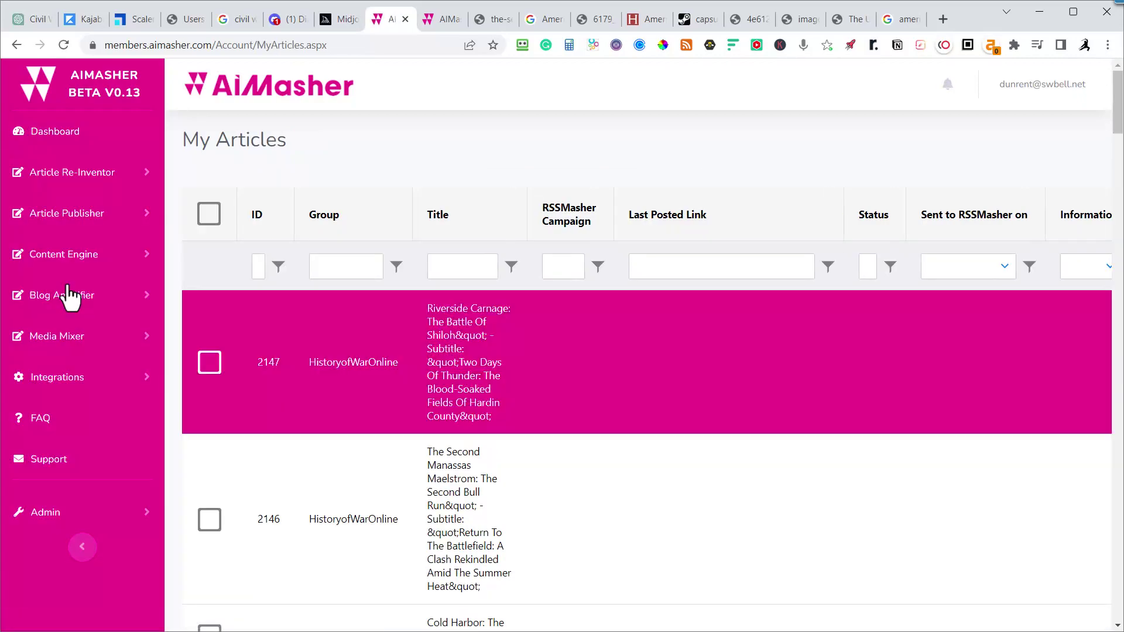
scroll(223, 307, down, 10)
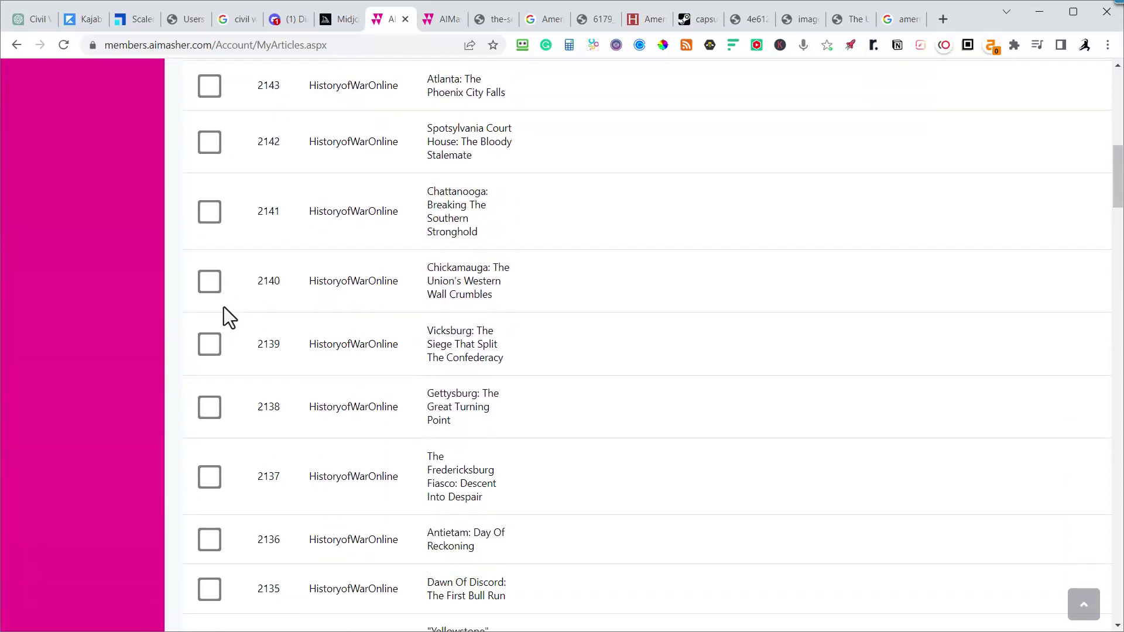
scroll(215, 304, up, 10)
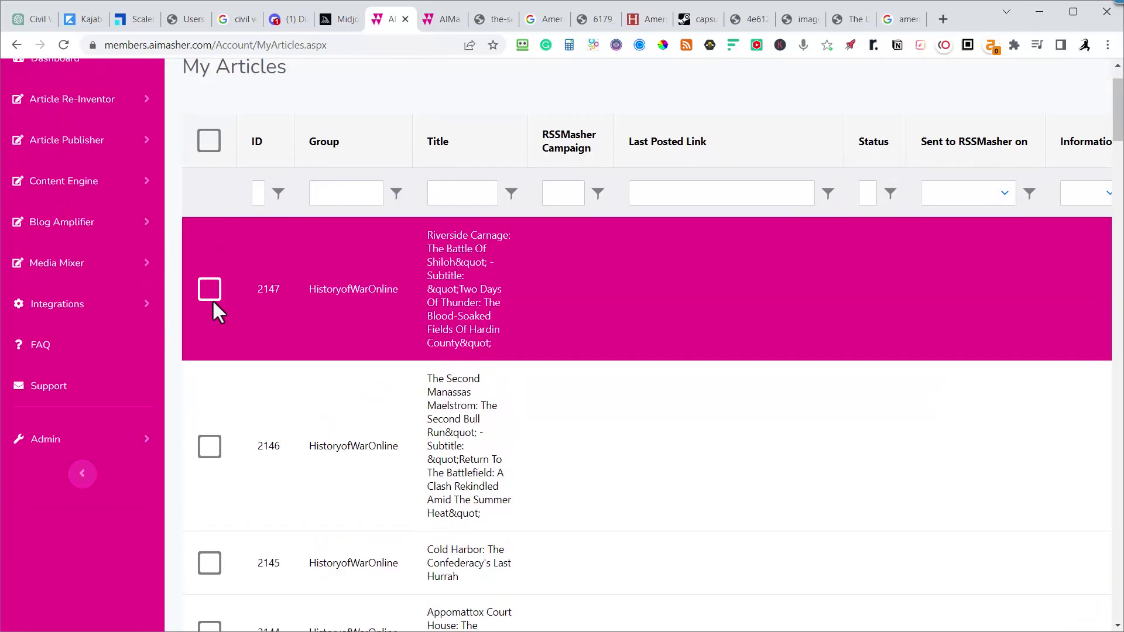
scroll(462, 307, down, 4)
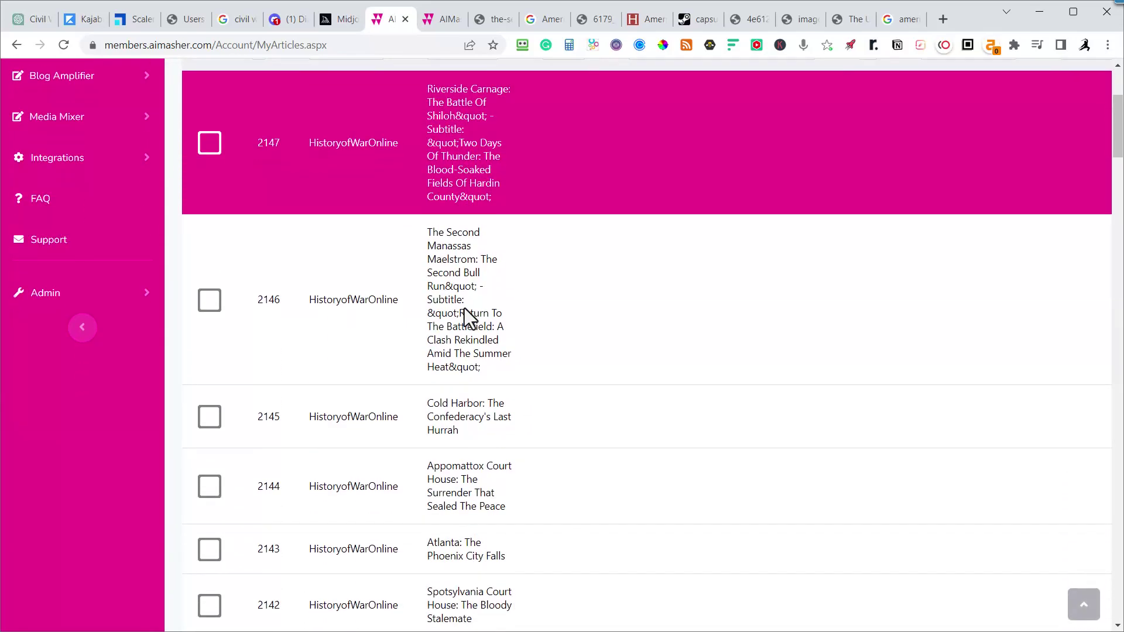
scroll(499, 275, up, 2)
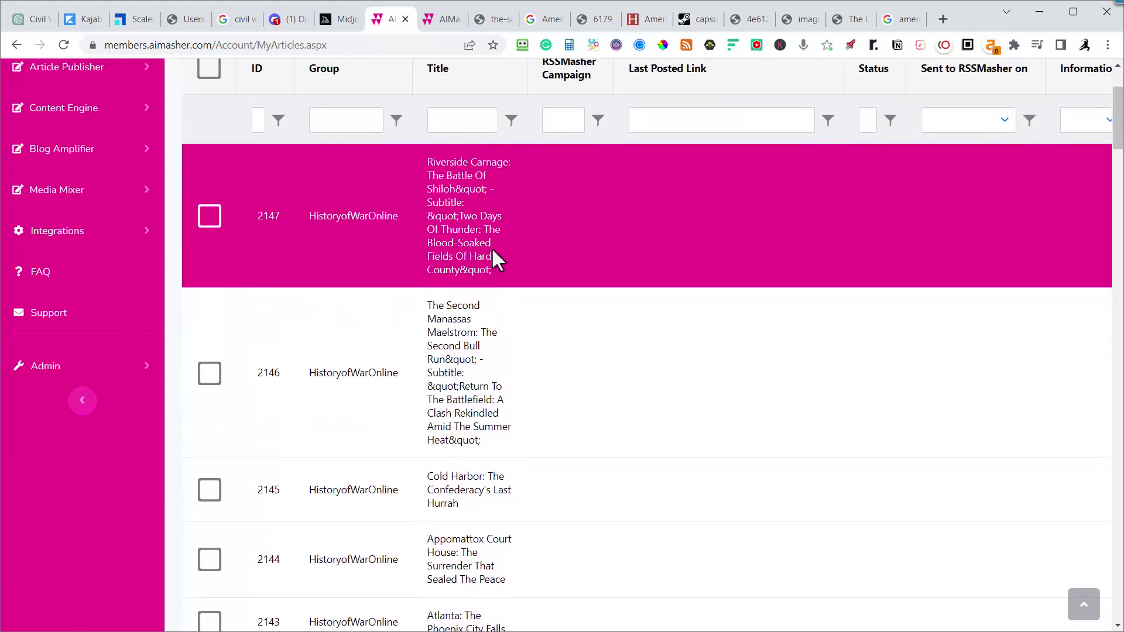
scroll(384, 247, down, 2)
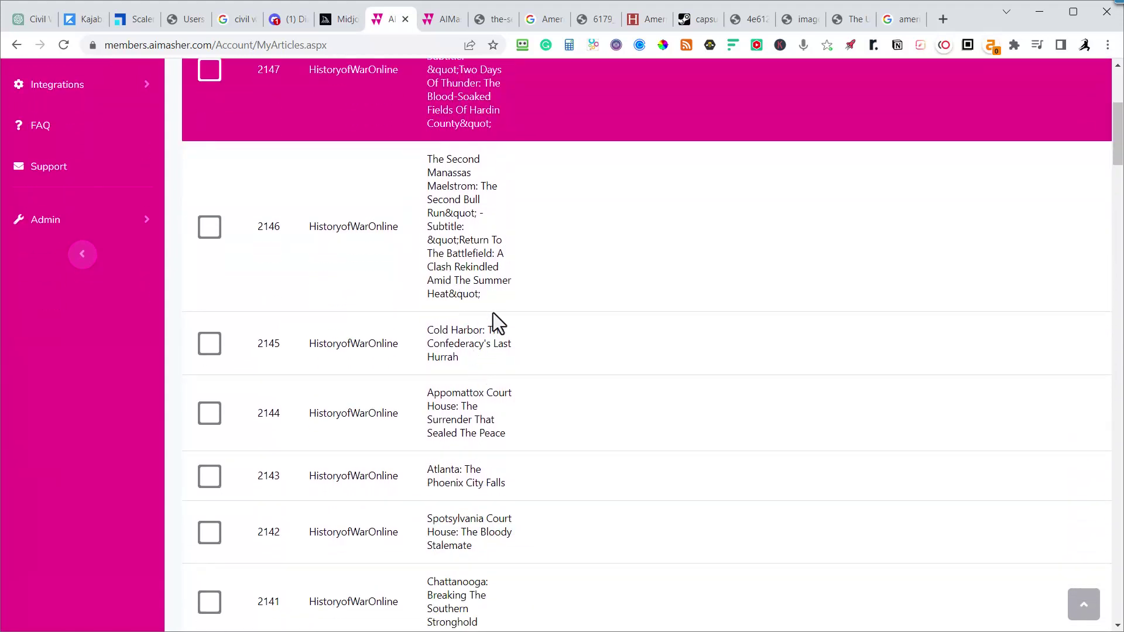
scroll(493, 293, up, 2)
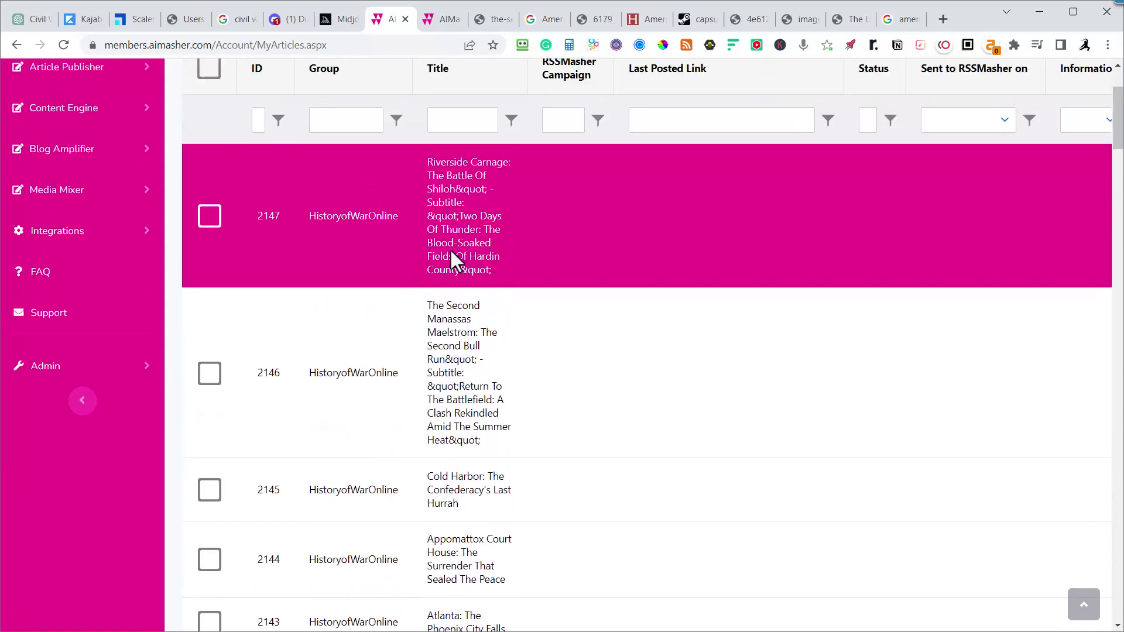
scroll(403, 294, down, 3)
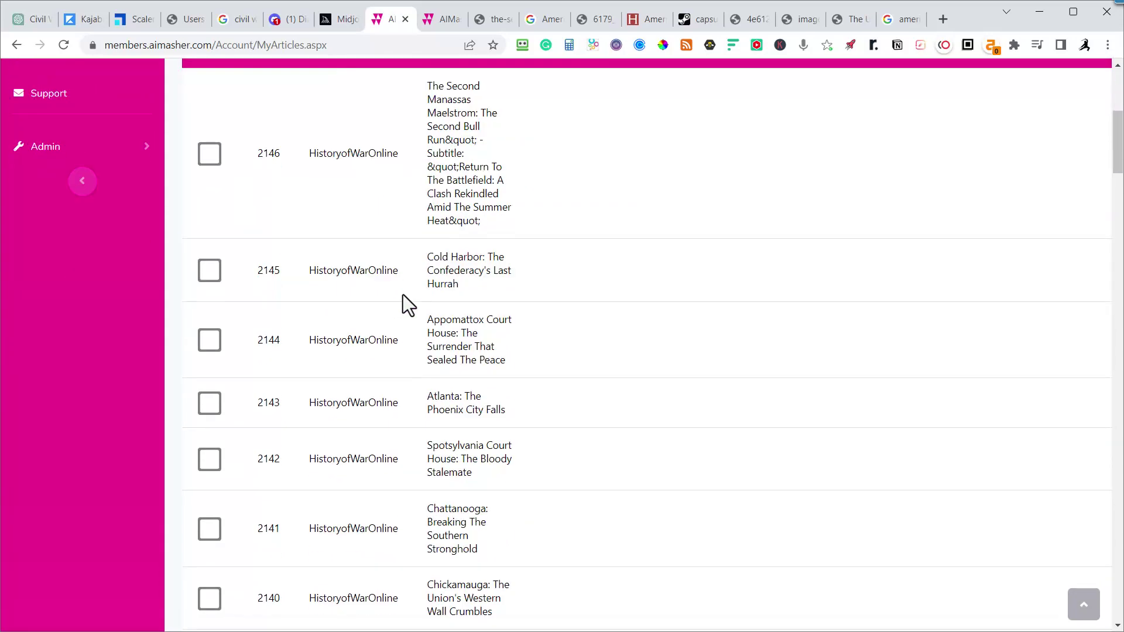
- Delete the Riverside Carnage and The Second Manassas Maelstrom articles, whose titles contain stray quote codes and subtitles
scroll(135, 181, up, 2)
click(210, 299)
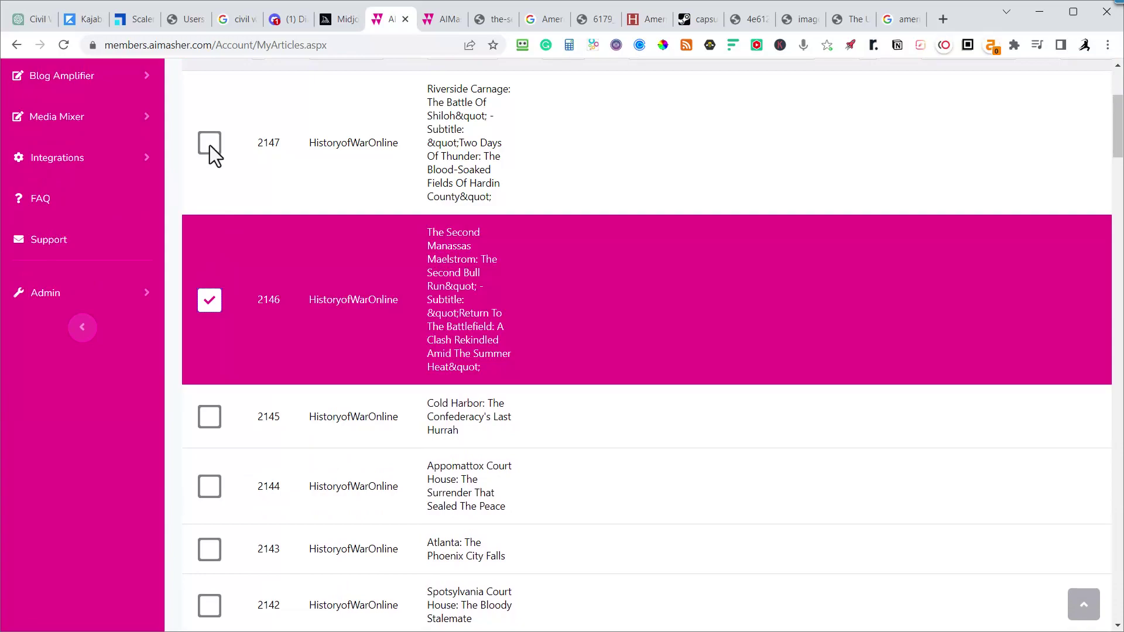
scroll(371, 231, down, 12)
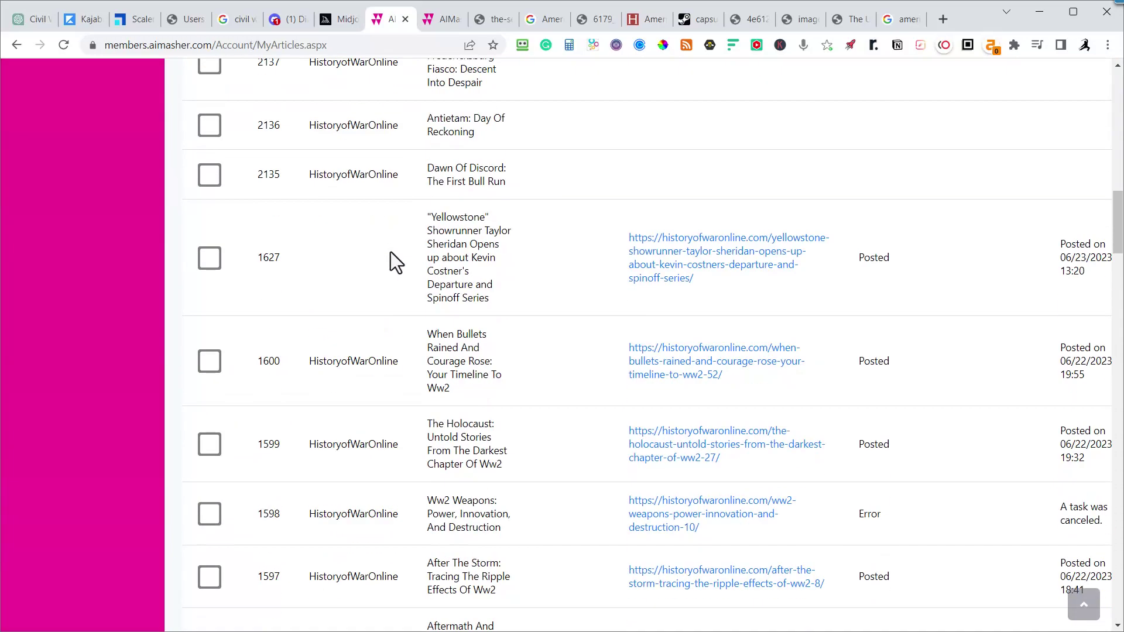
scroll(391, 282, down, 20)
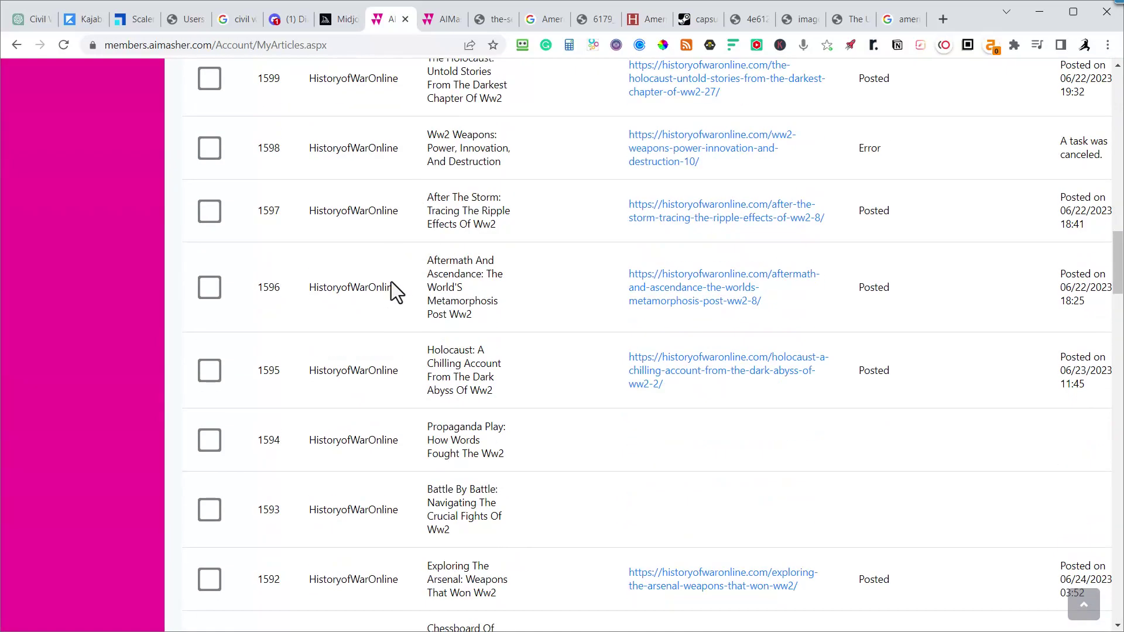
scroll(410, 317, down, 20)
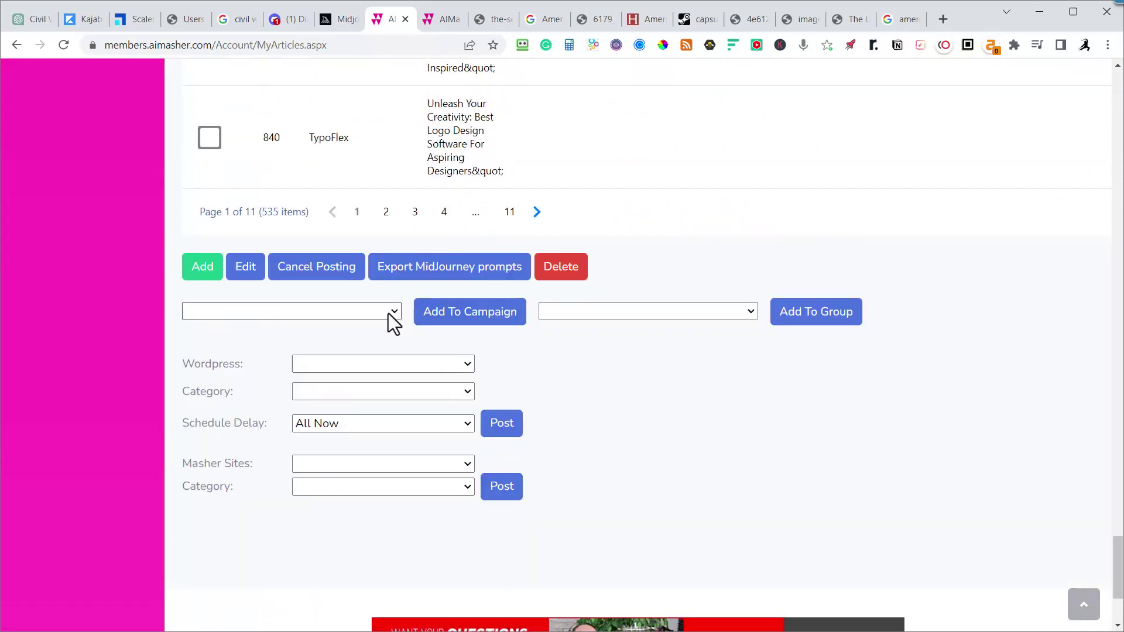
click(557, 276)
click(628, 124)
- Select the article "Cold Harbor: The Confederacy's Last Hurrah" and open it for editing
scroll(620, 185, up, 20)
scroll(612, 268, up, 10)
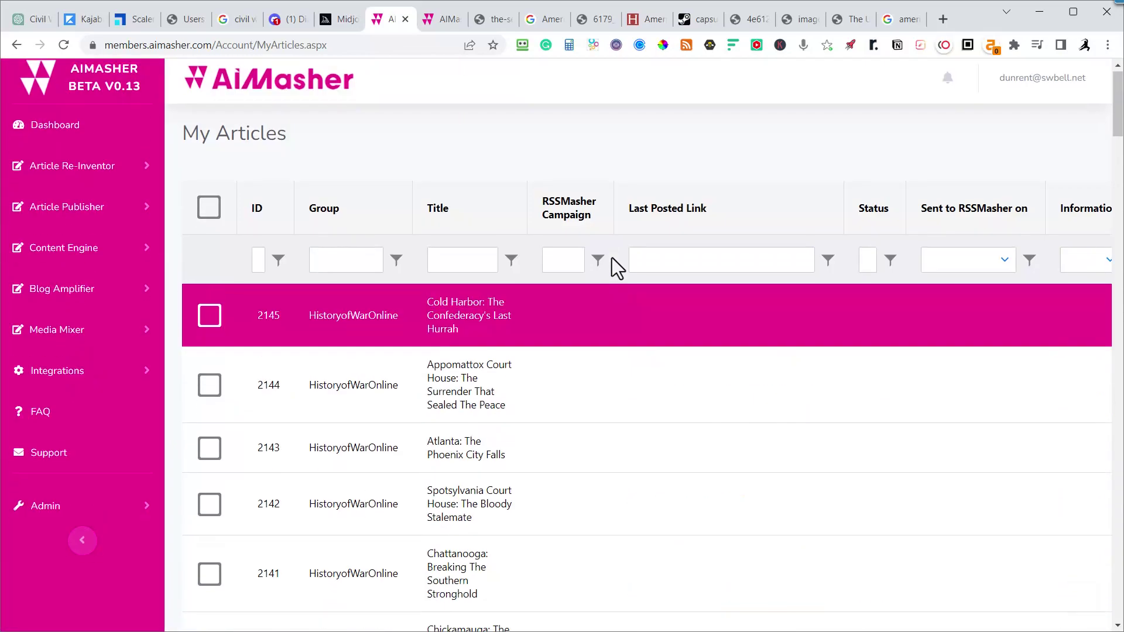
scroll(612, 264, down, 3)
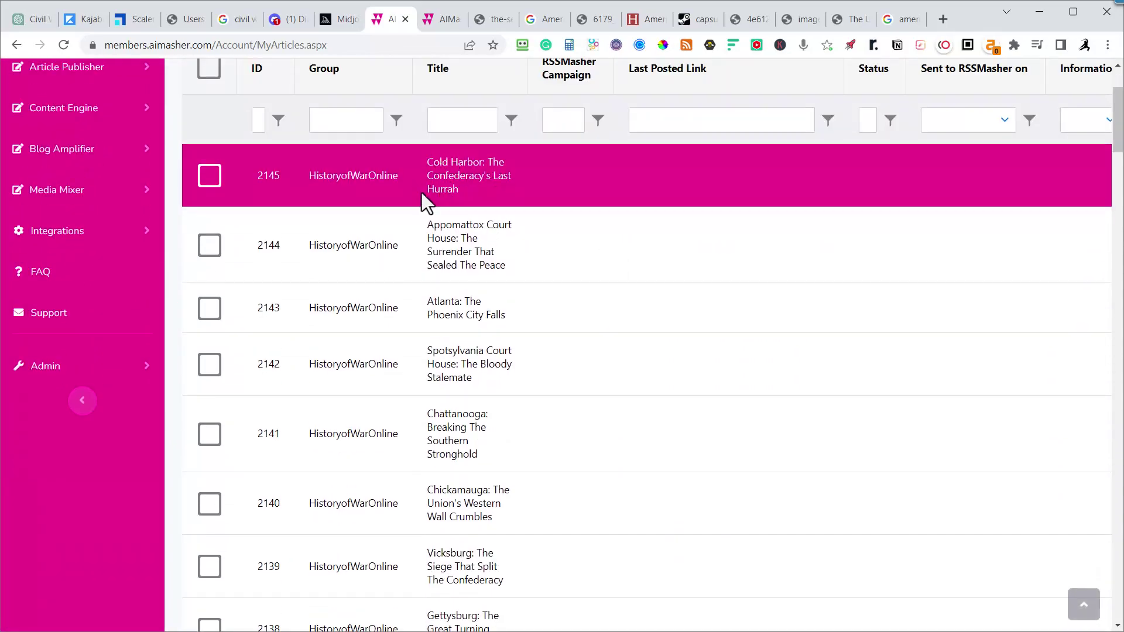
click(211, 176)
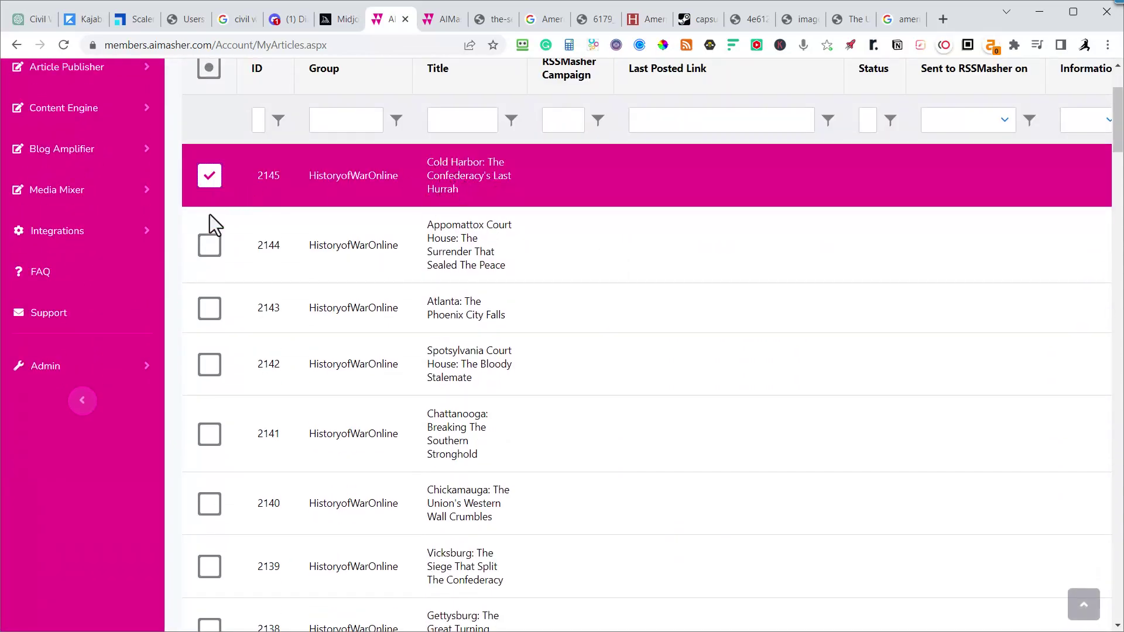
scroll(265, 265, down, 15)
scroll(279, 310, down, 20)
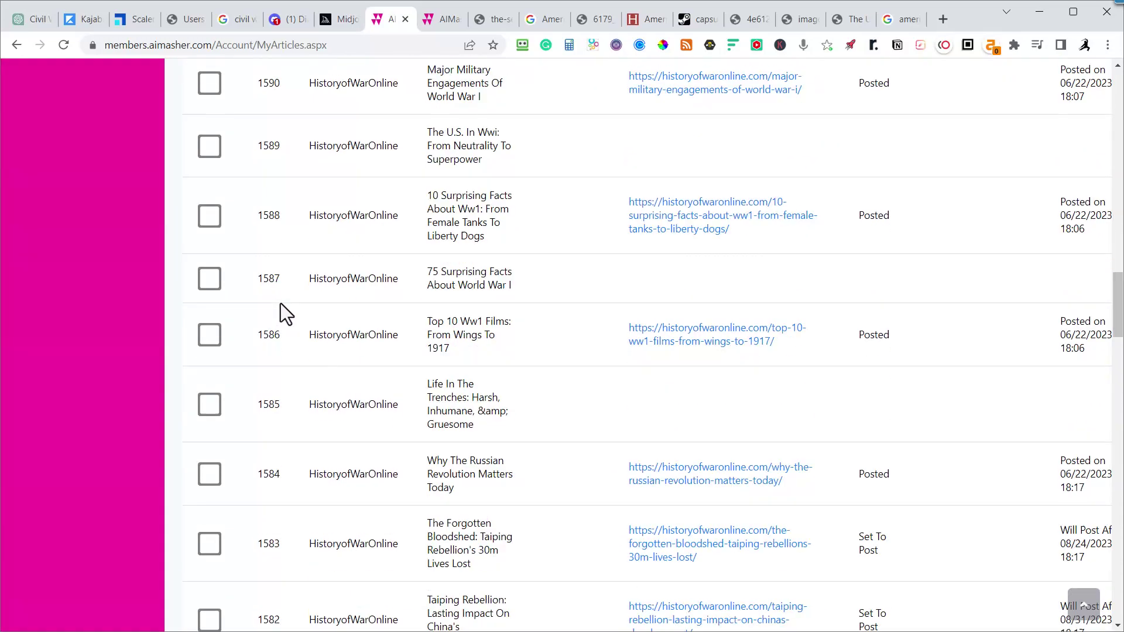
scroll(275, 409, down, 10)
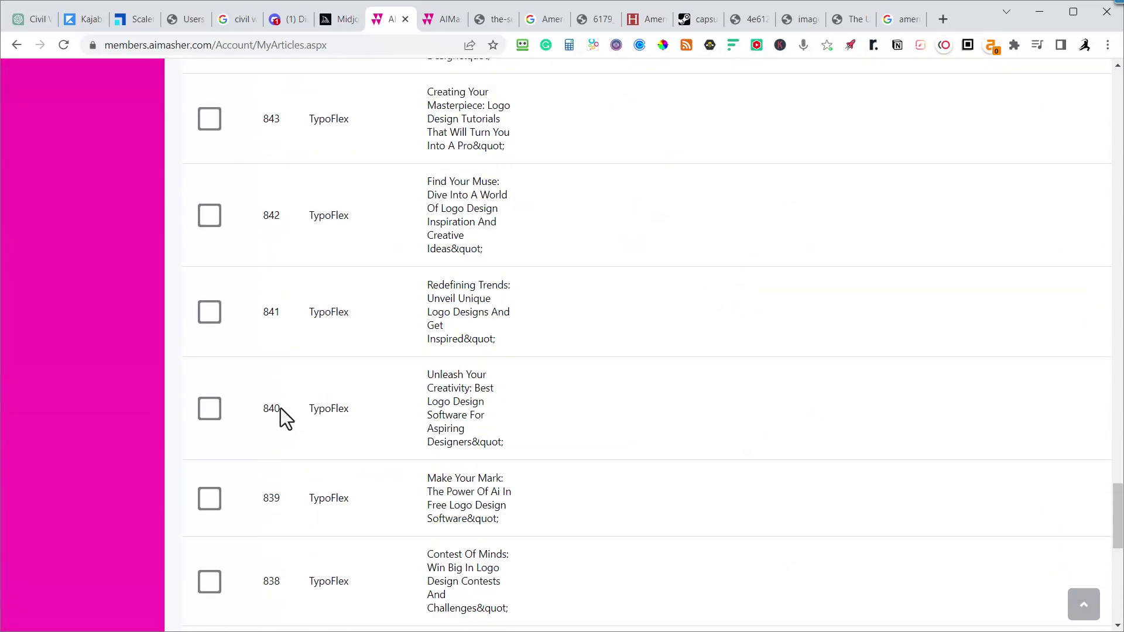
click(260, 222)
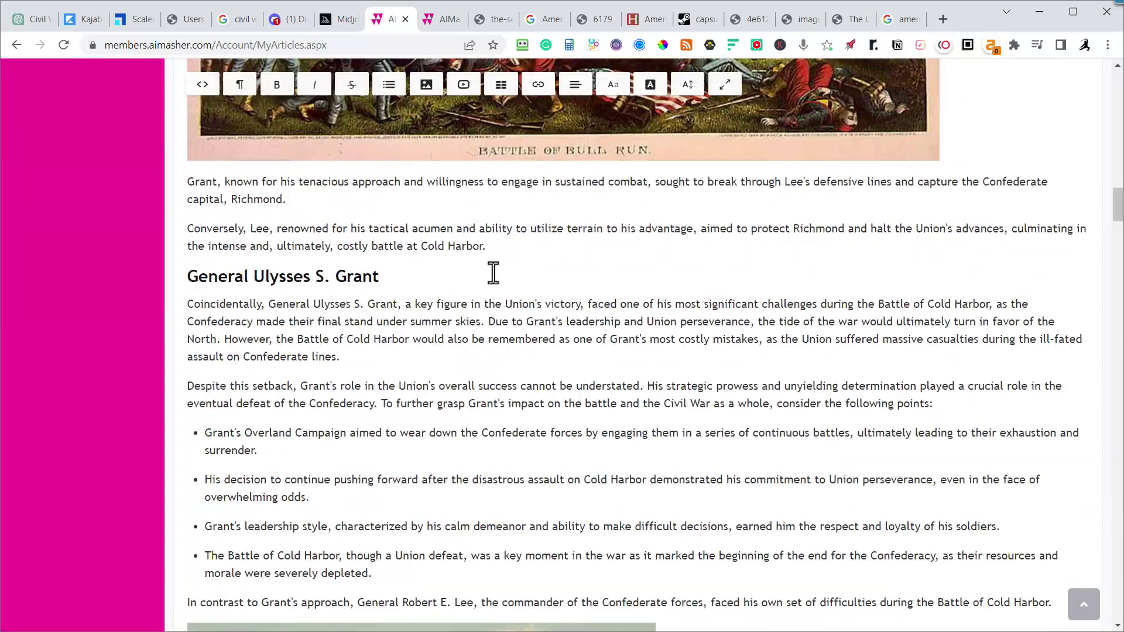
- Examine the Cold Harbor article's body from its beginning, checking the text and the placement of its images
scroll(491, 269, up, 15)
scroll(492, 272, down, 7)
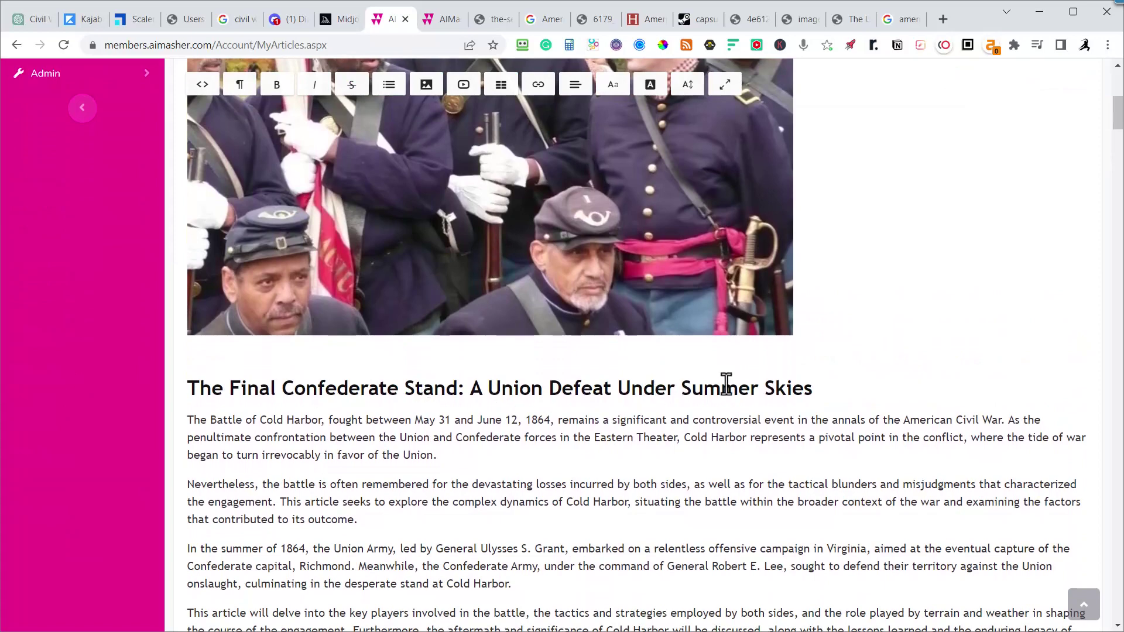
scroll(711, 384, down, 1)
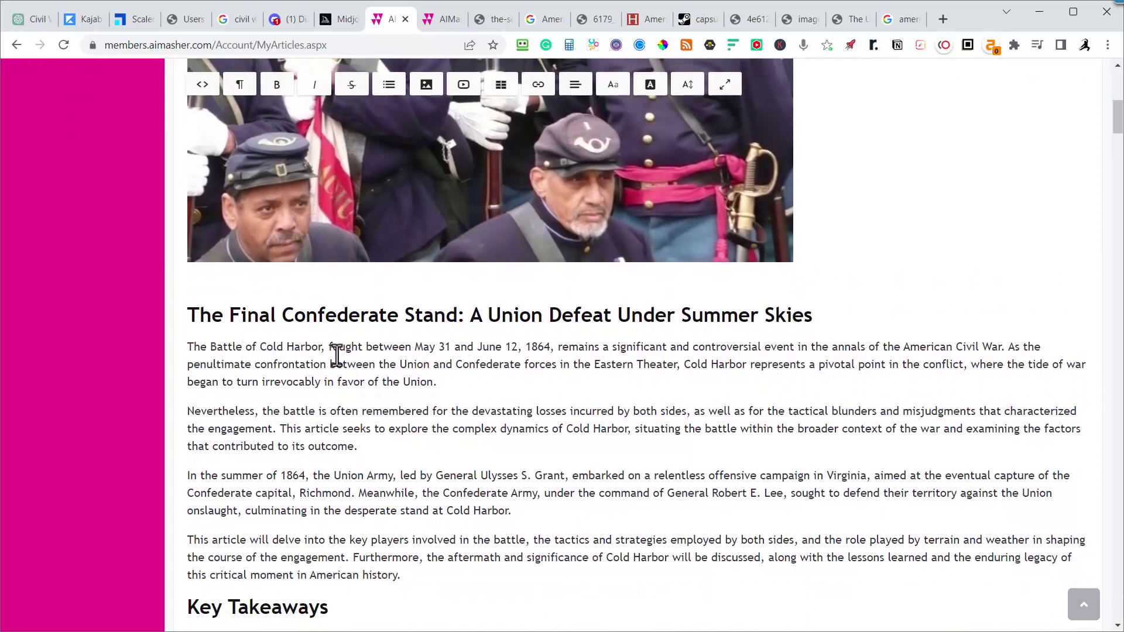
scroll(336, 356, down, 8)
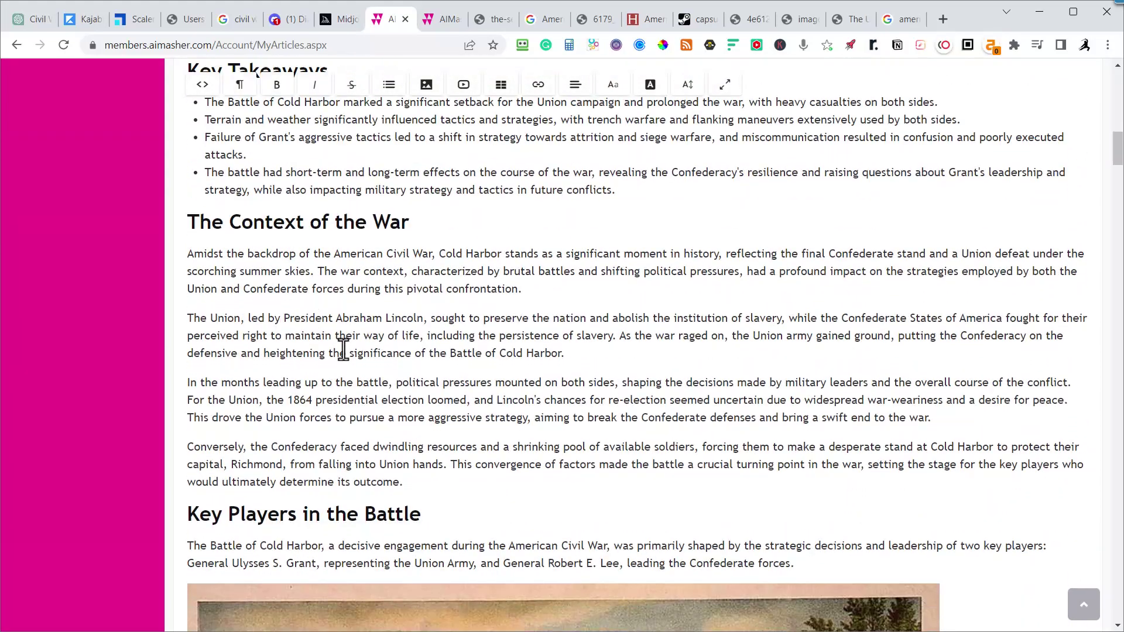
scroll(356, 351, down, 10)
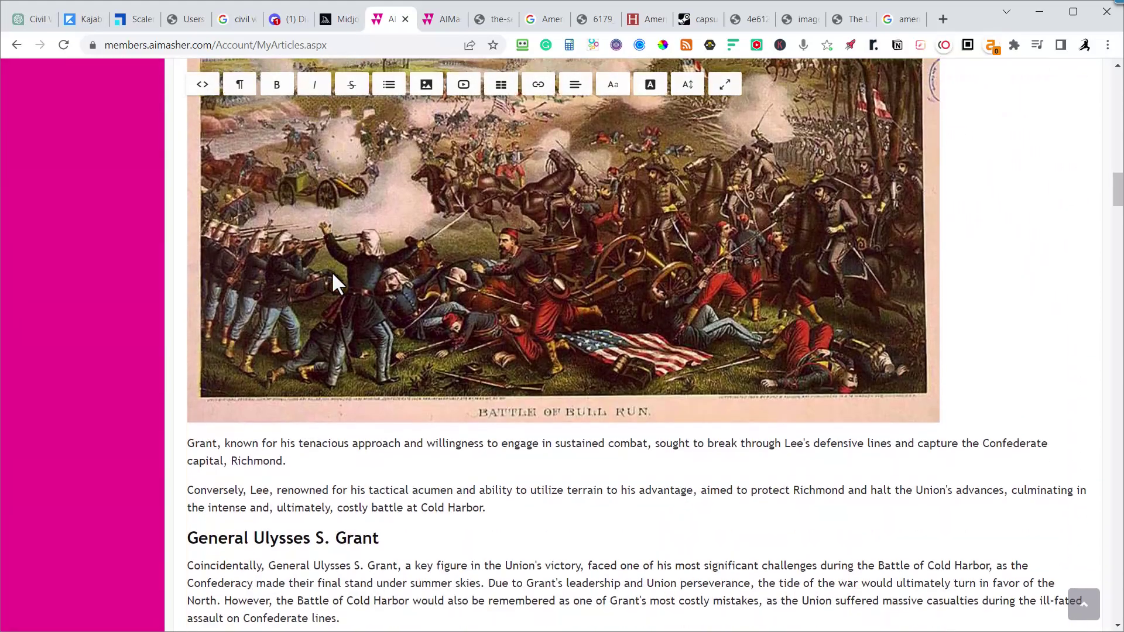
- Examine the rest of the Cold Harbor article, checking image placement, section headings and text through Effects on the Course of the War
scroll(334, 282, down, 10)
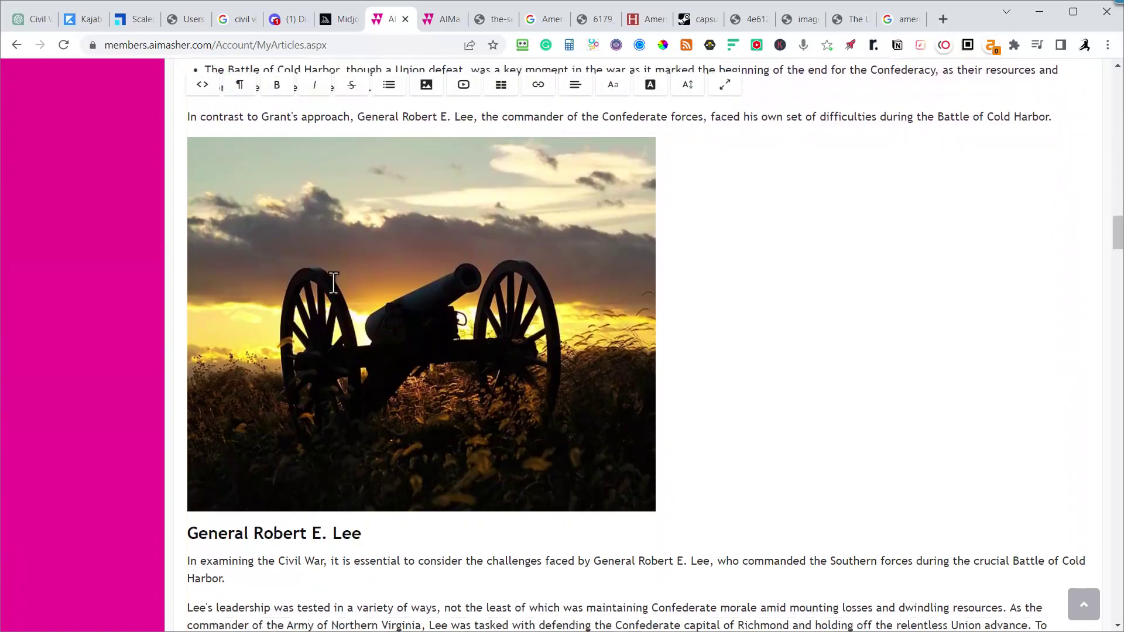
scroll(334, 282, down, 5)
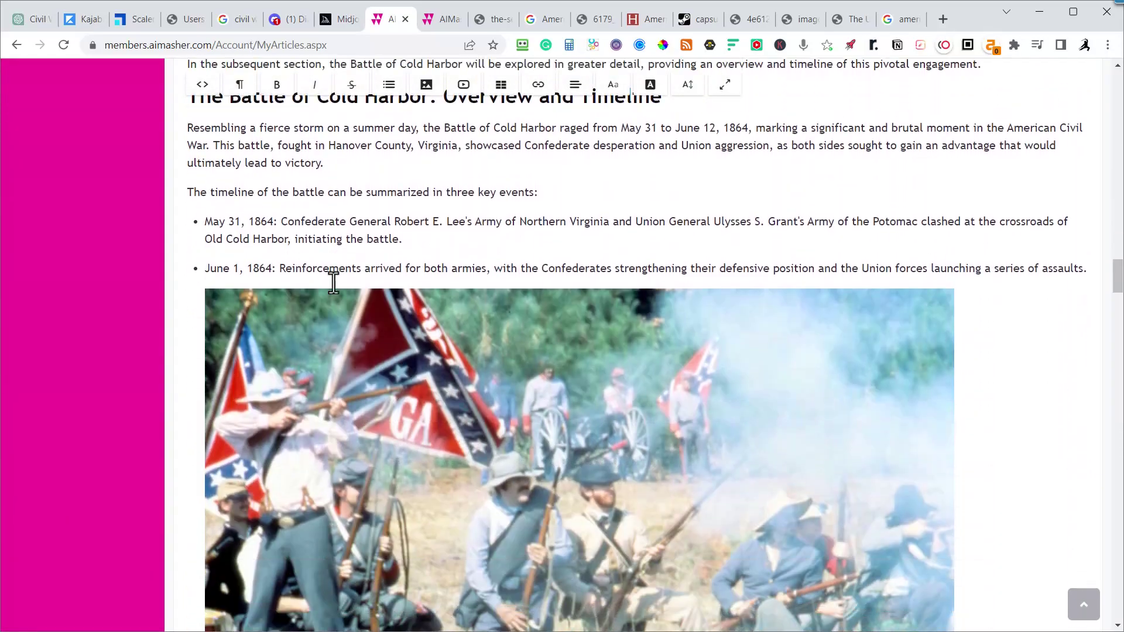
scroll(484, 217, down, 7)
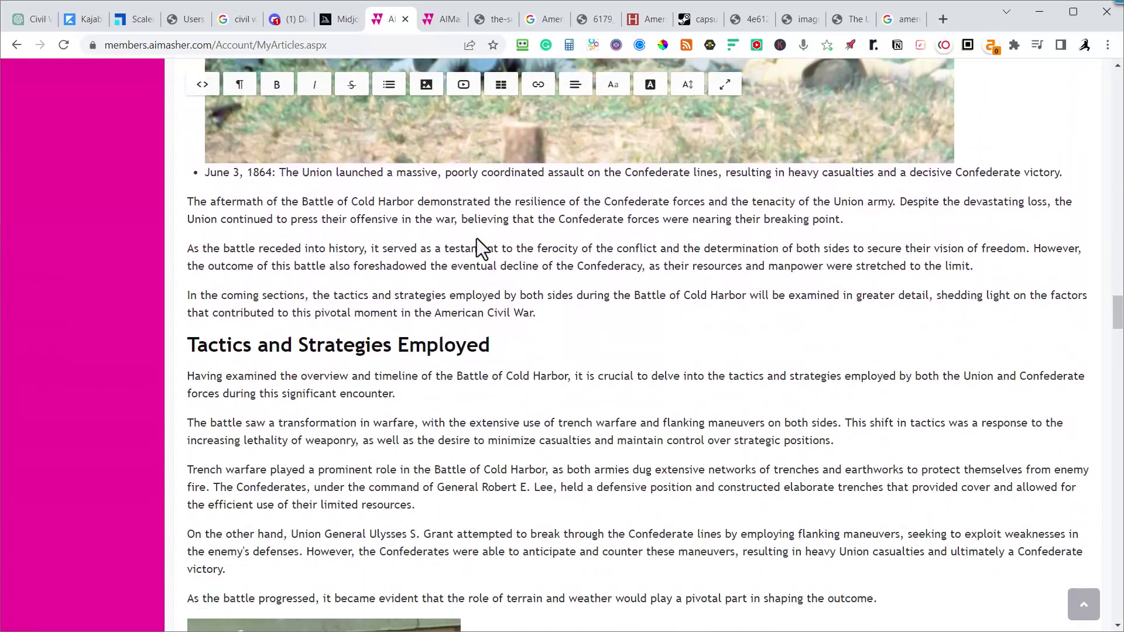
scroll(477, 237, down, 17)
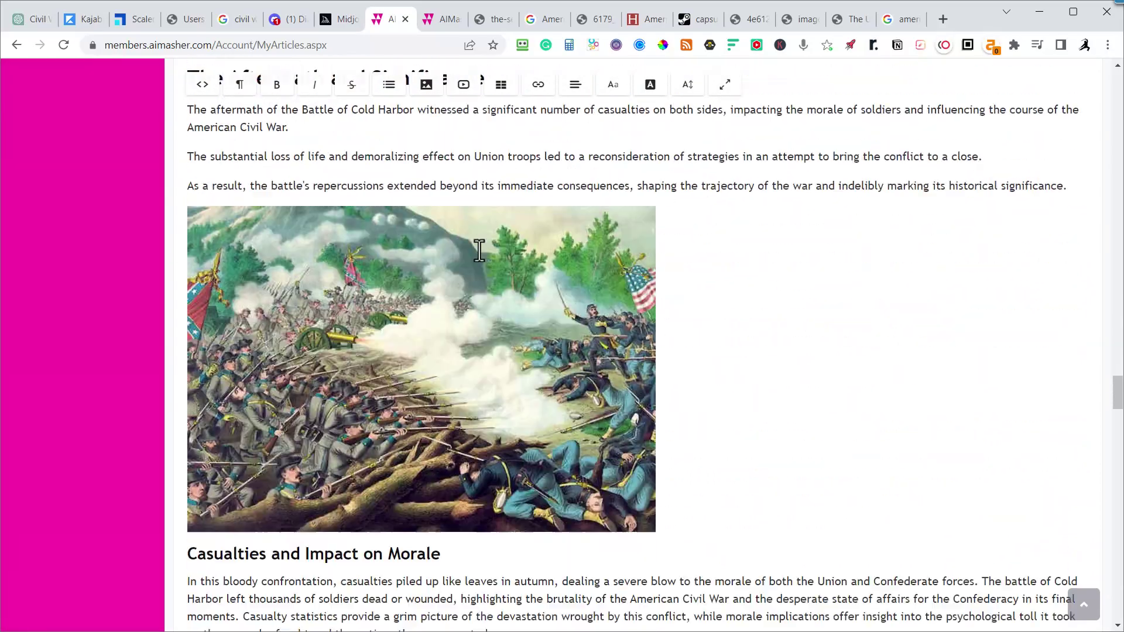
scroll(480, 251, down, 5)
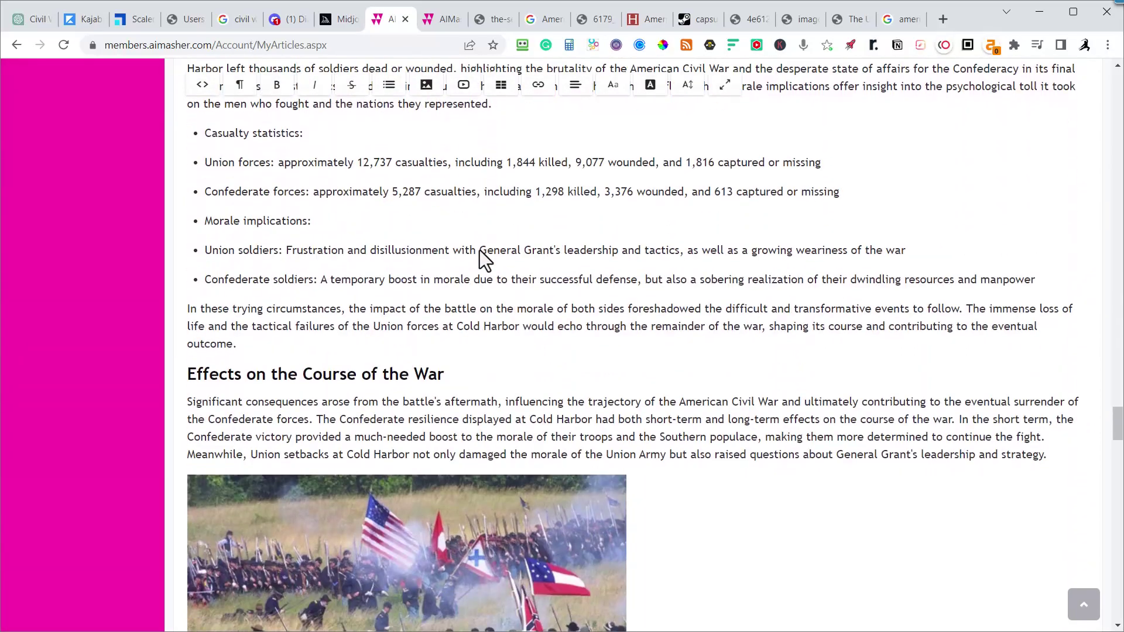
scroll(480, 252, down, 5)
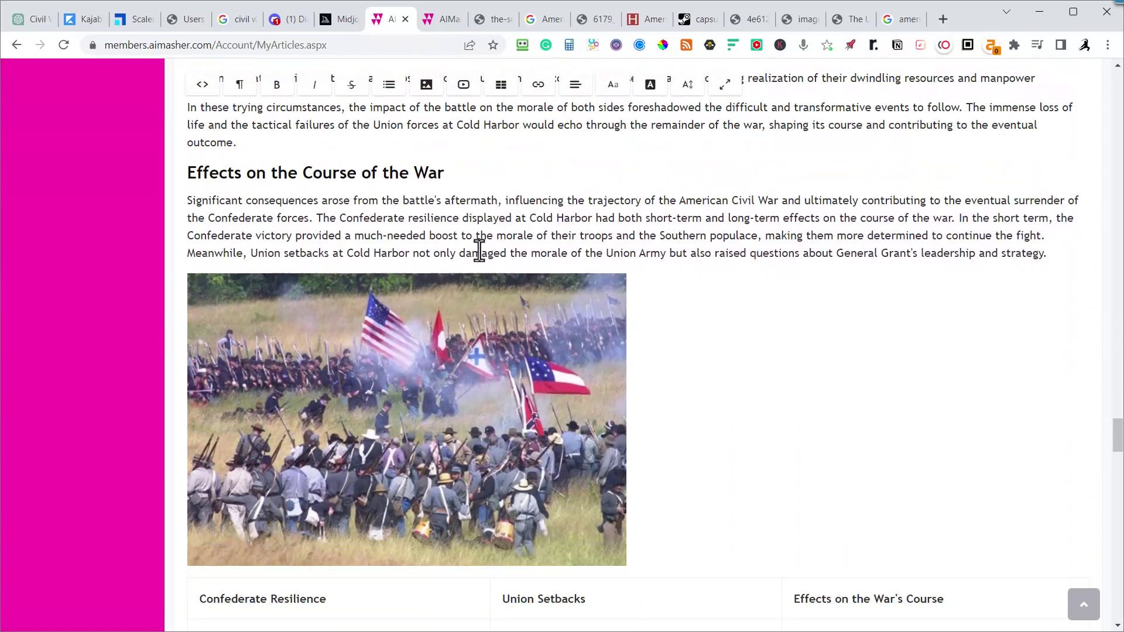
scroll(479, 252, up, 5)
scroll(479, 252, up, 15)
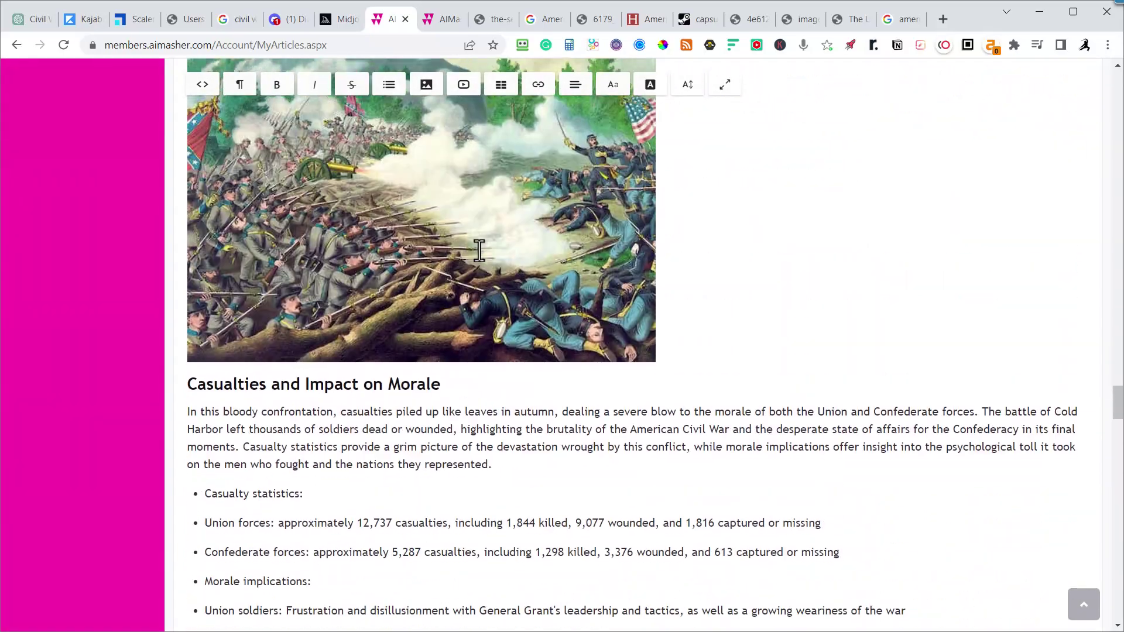
- Replace "which in turn contributed" with Grammarly's suggested "contributing" in the Role of Terrain and Weather section
click(538, 254)
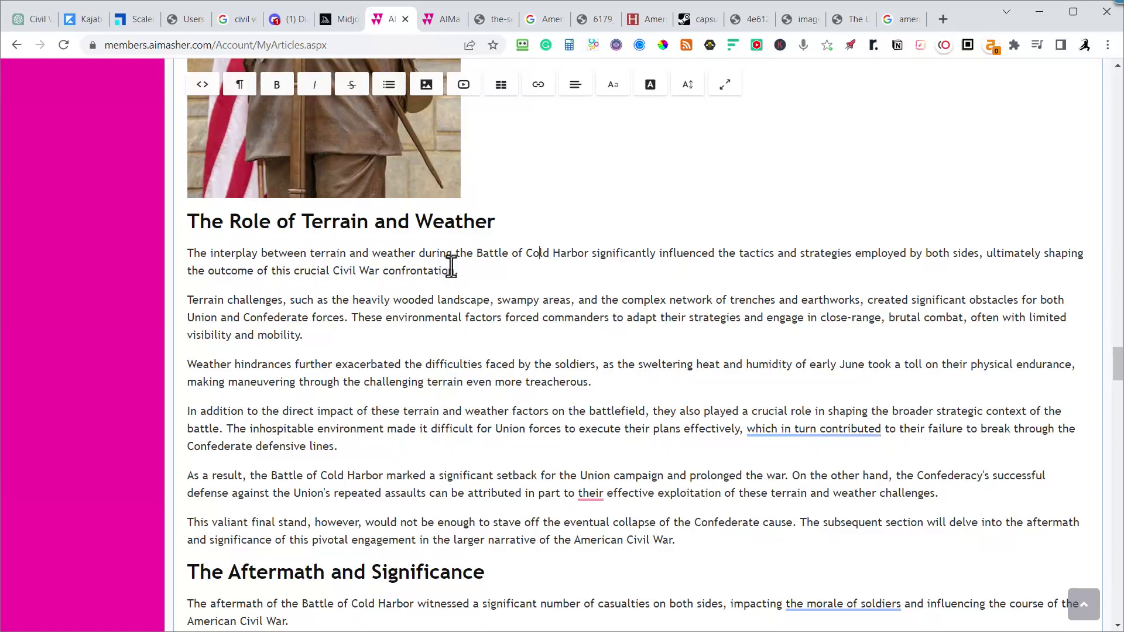
mouse_move(755, 426)
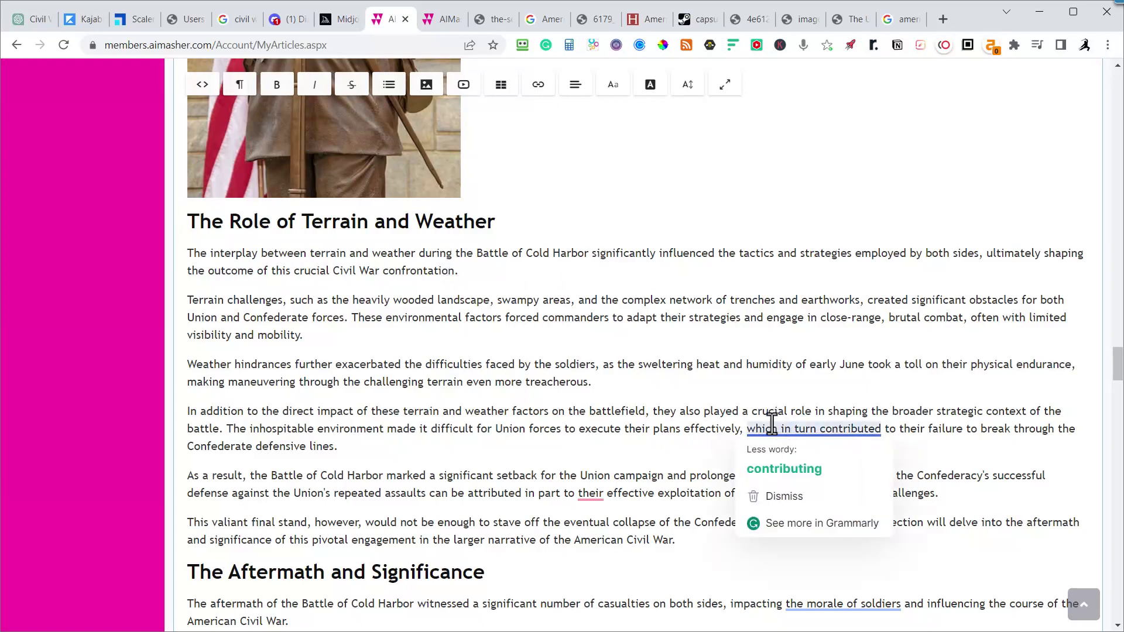
click(784, 472)
- Accept Grammarly's clarity rewrites "battle's impact on both sides' morale" and "boosted" in the casualties and war-effects sections
scroll(651, 350, down, 15)
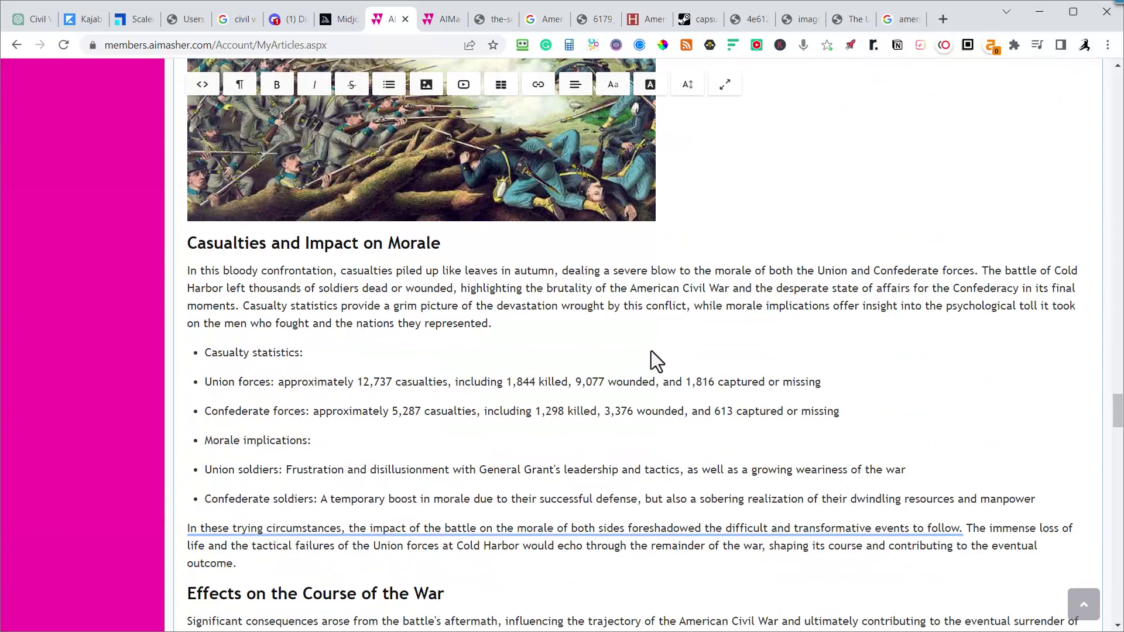
mouse_move(568, 236)
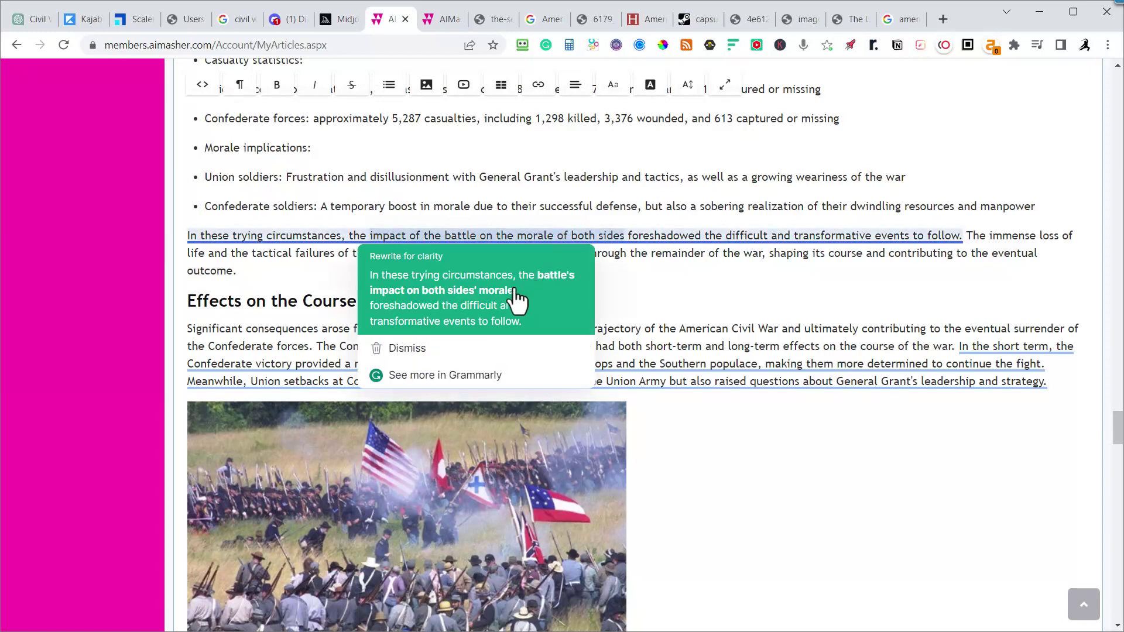
click(524, 316)
mouse_move(499, 346)
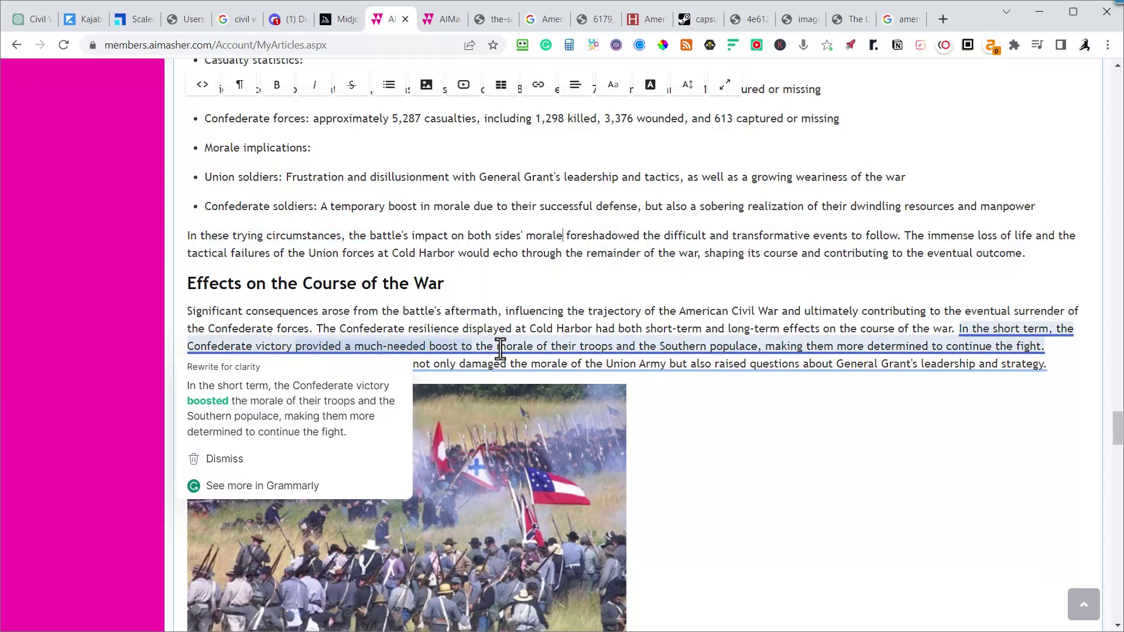
click(389, 394)
- Choose the American Civil War media pack for the Cold Harbor article and save the article's changes
scroll(616, 395, down, 15)
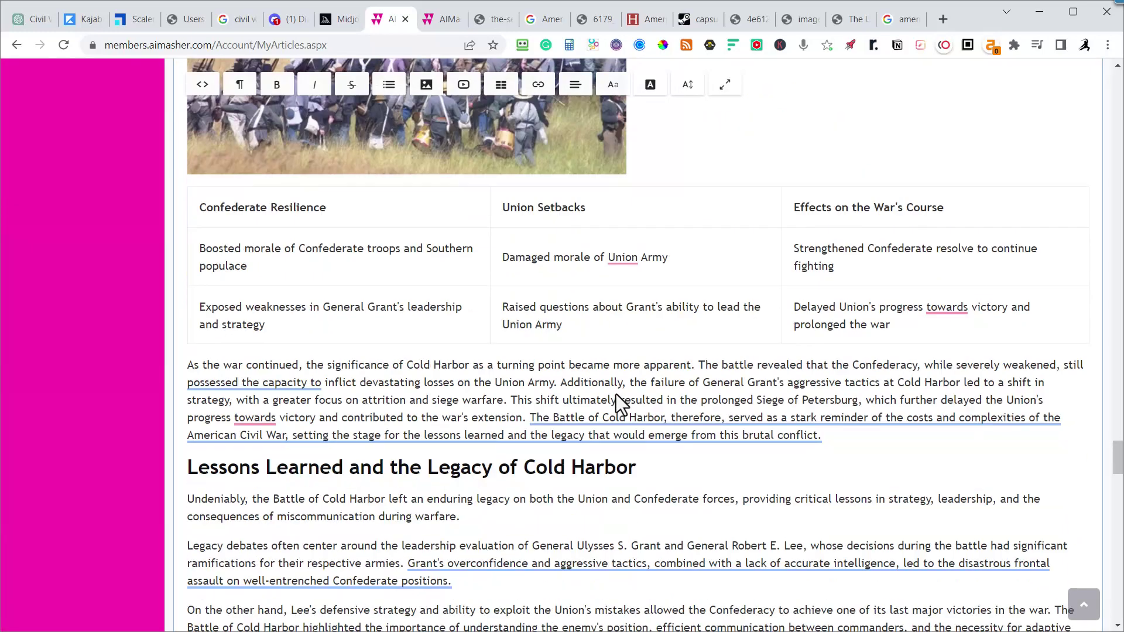
scroll(594, 451, down, 20)
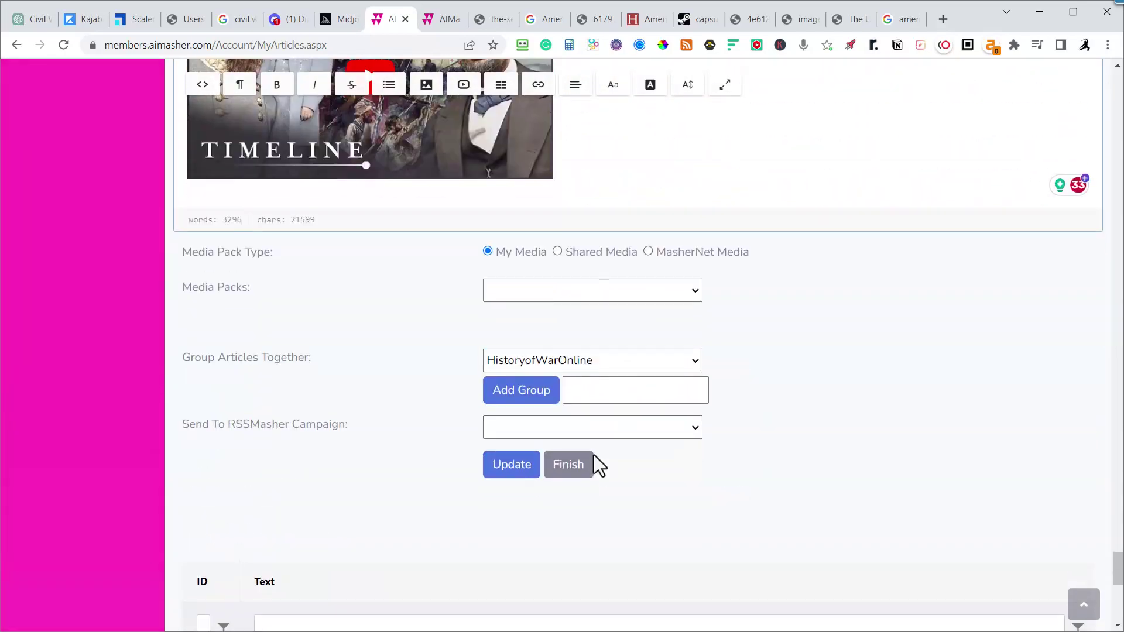
click(557, 298)
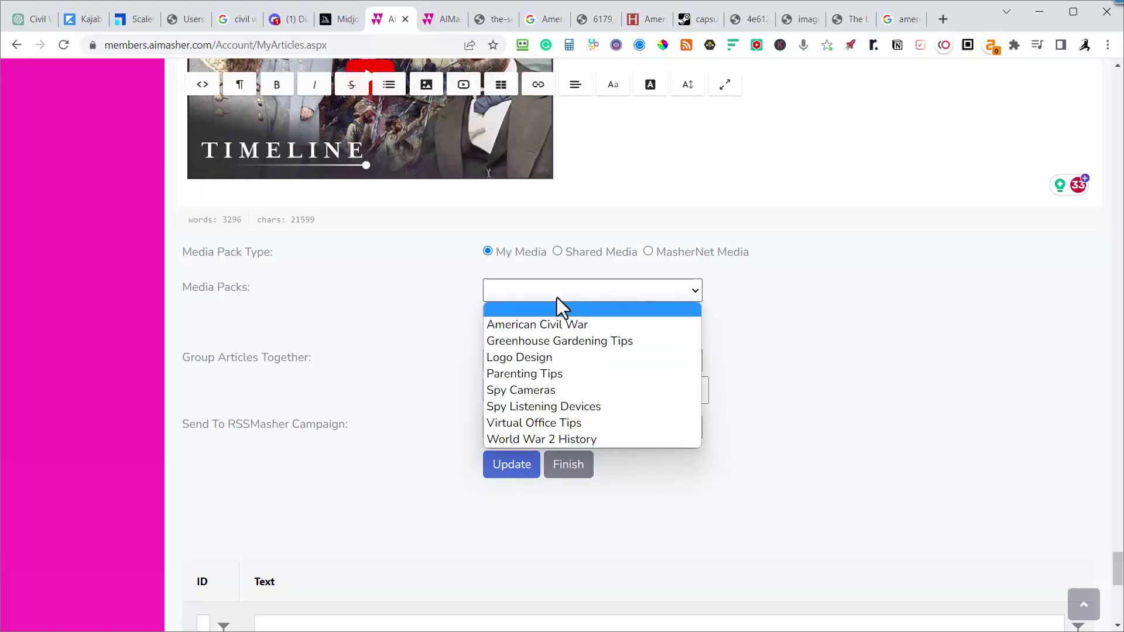
click(555, 323)
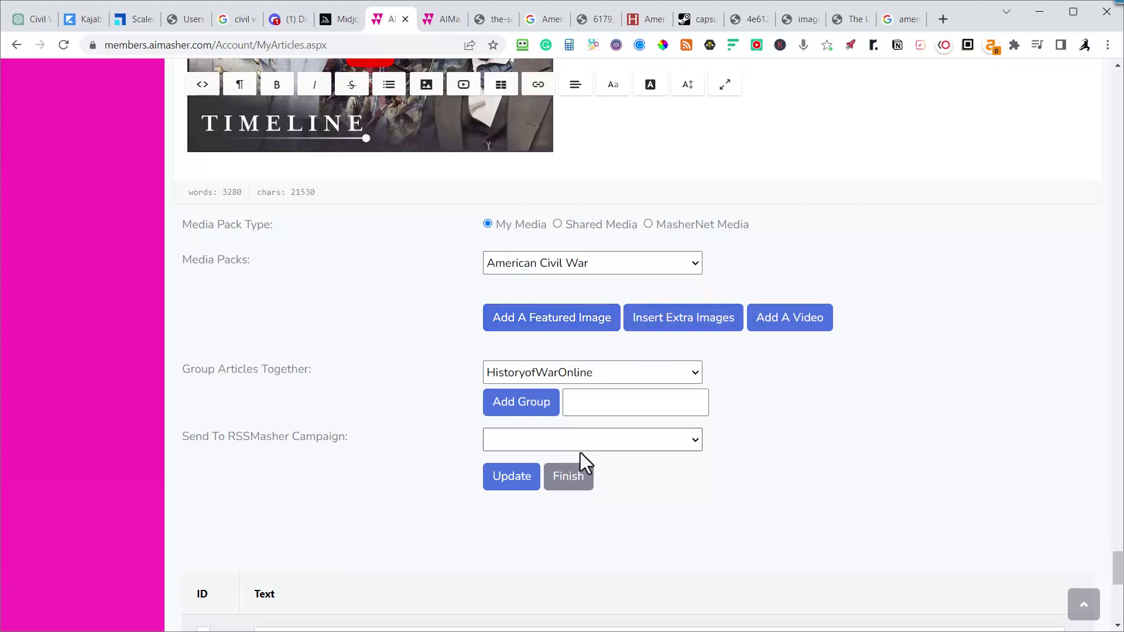
click(502, 489)
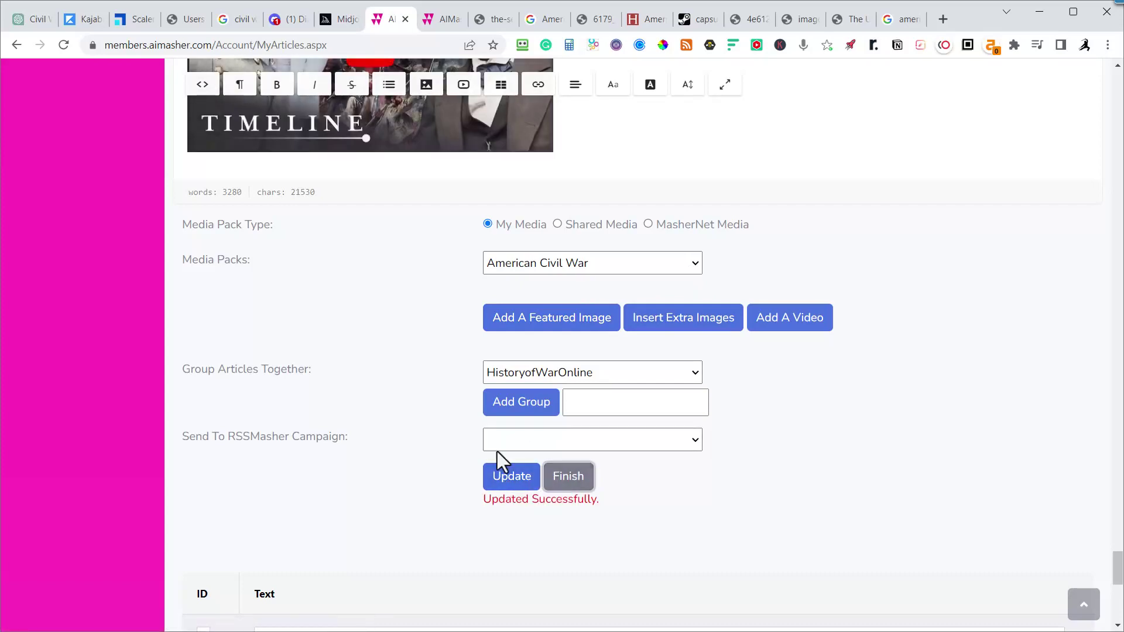
- Select the HistoryofWarOnline articles in My Articles, from Cold Harbor: The Confederacy's Last Hurrah down through Antietam: Day Of Reckoning
scroll(462, 364, up, 20)
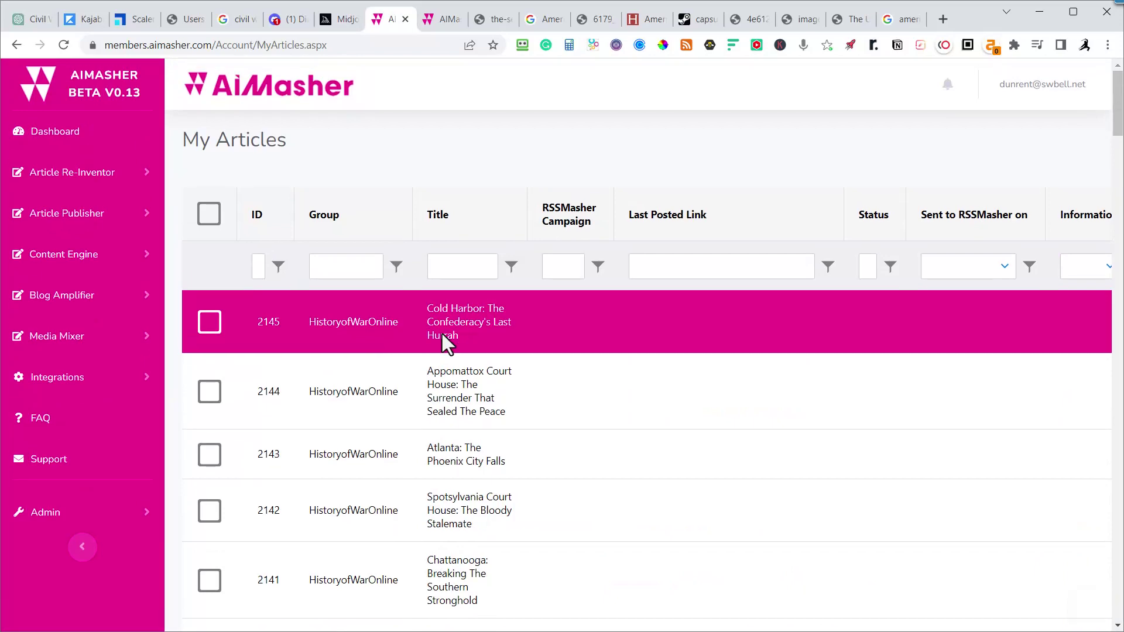
click(208, 322)
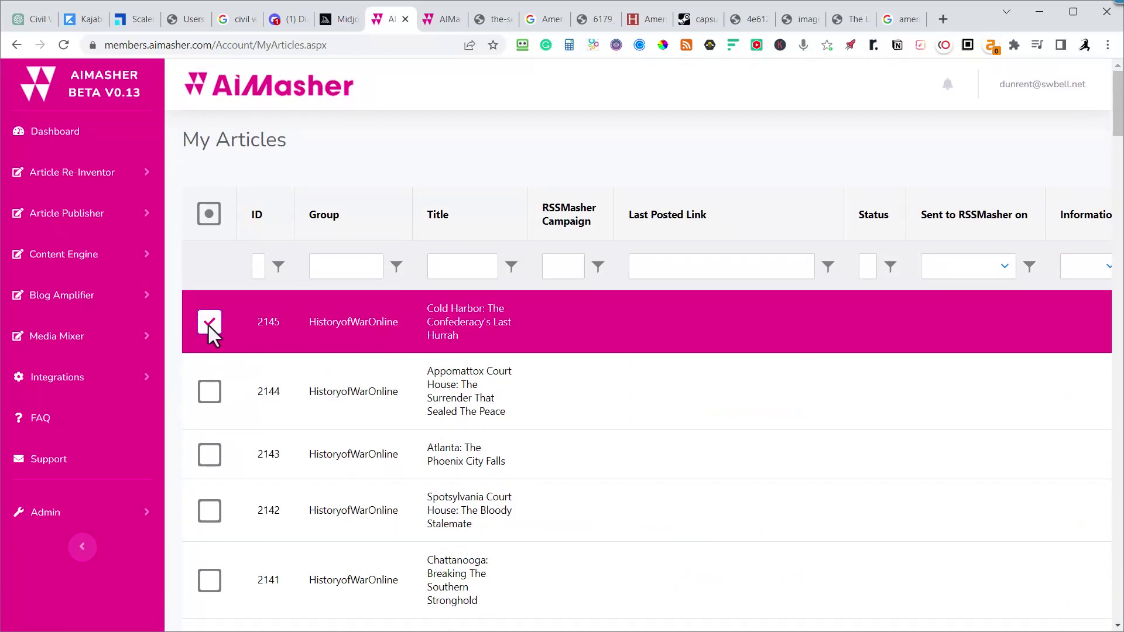
click(210, 391)
click(210, 454)
click(210, 510)
click(209, 580)
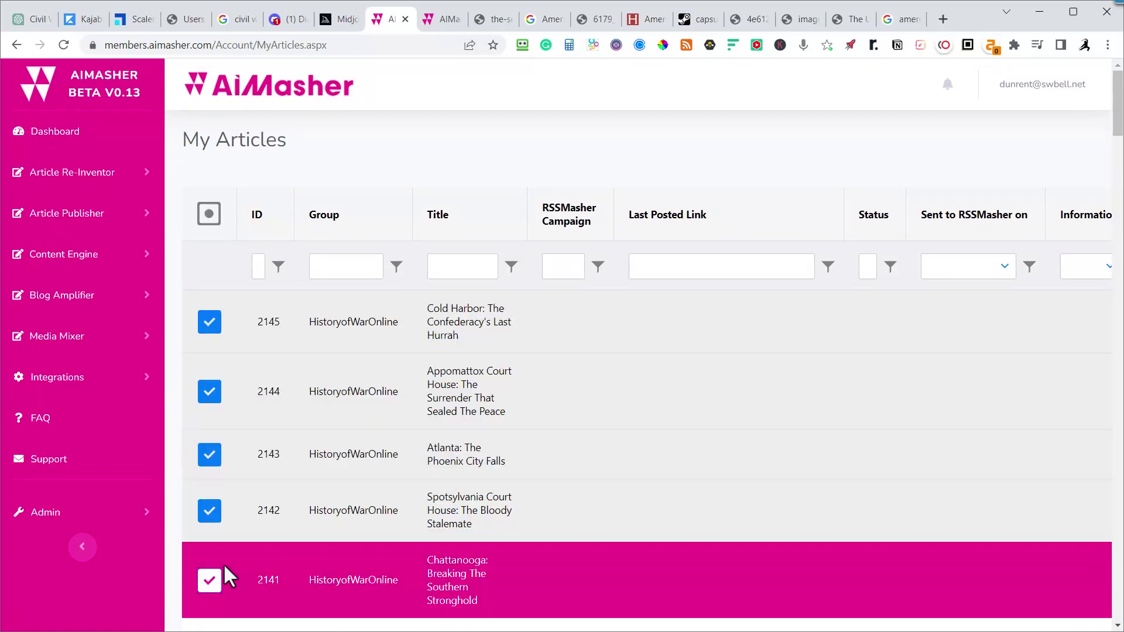
scroll(336, 415, down, 5)
click(206, 359)
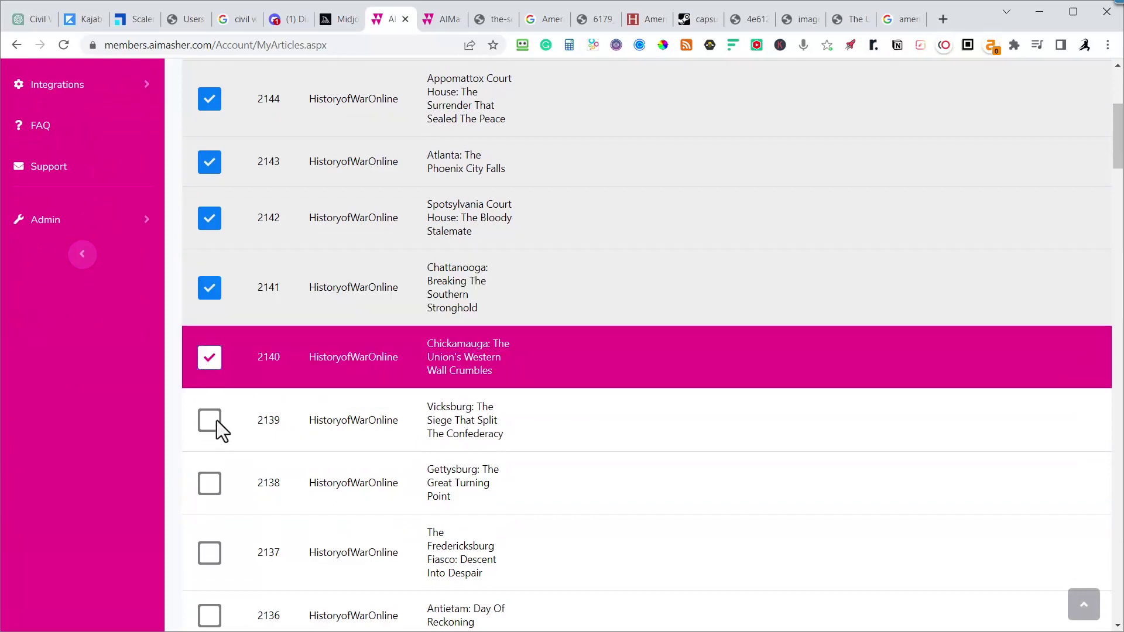
click(215, 421)
click(212, 481)
scroll(301, 446, down, 4)
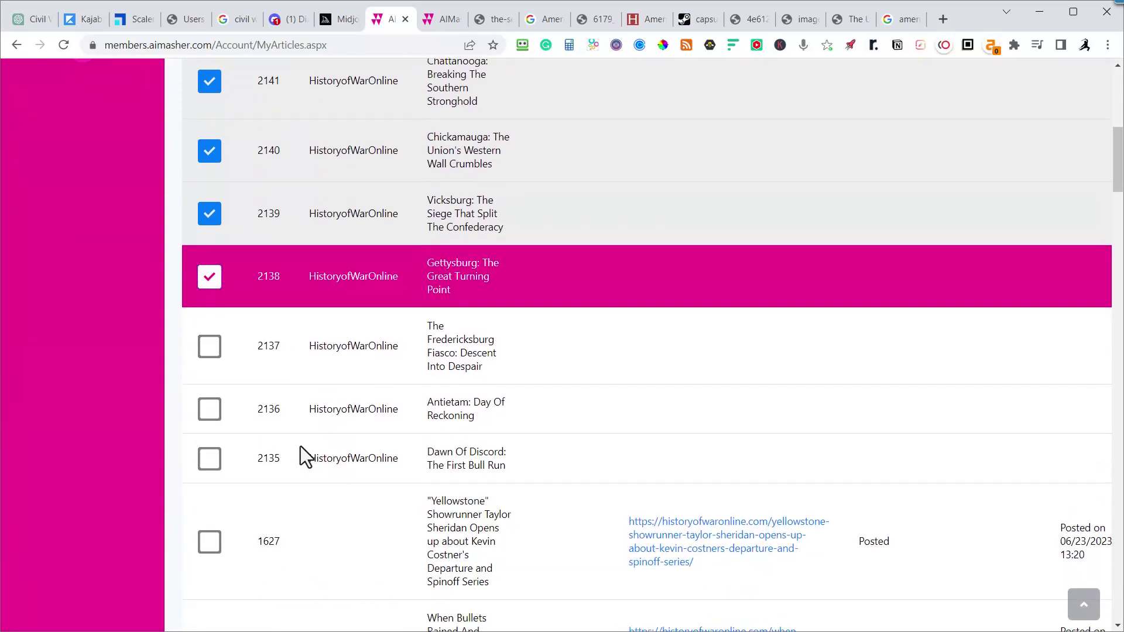
click(206, 336)
click(212, 395)
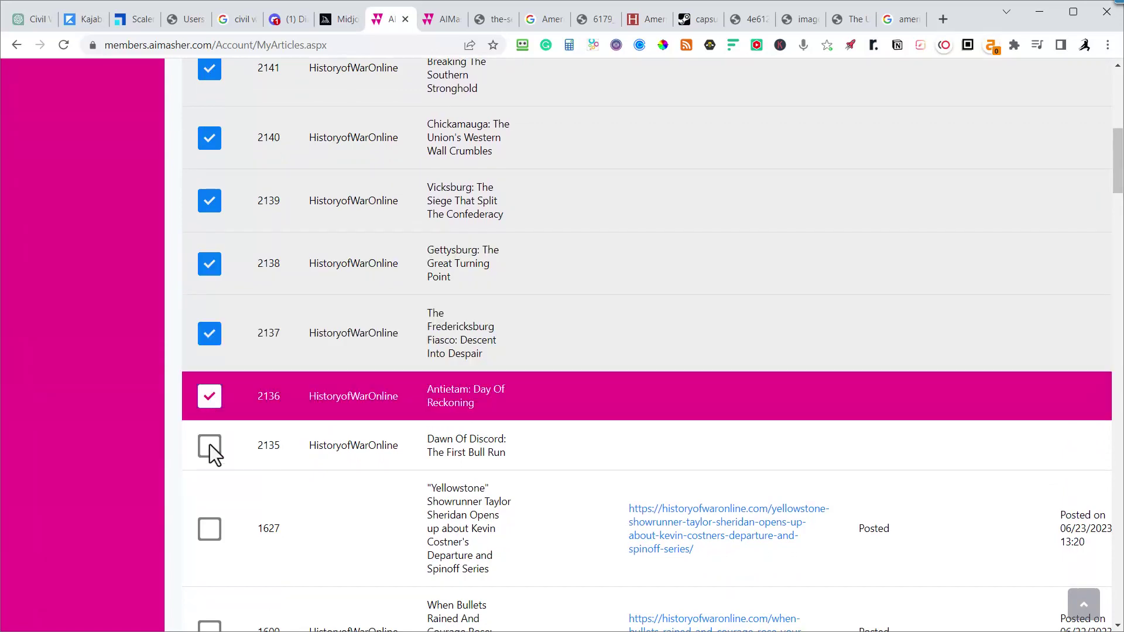
- Set the posting destination for the selected articles to the HistoryofWarOnline WordPress site, with the Civil War category
scroll(269, 446, down, 20)
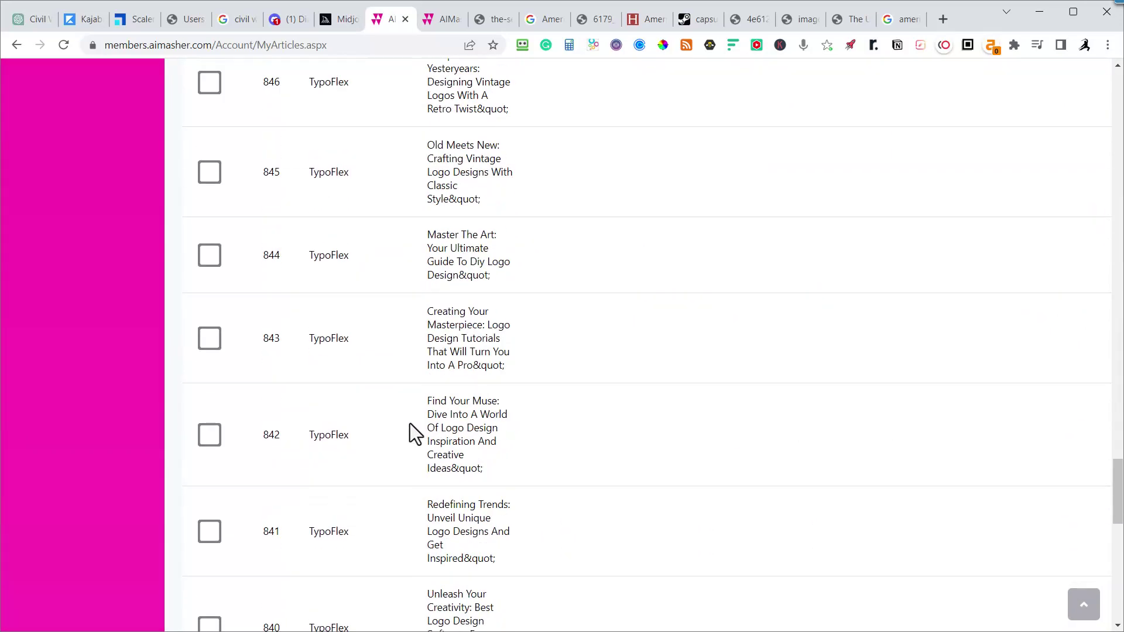
scroll(410, 423, down, 3)
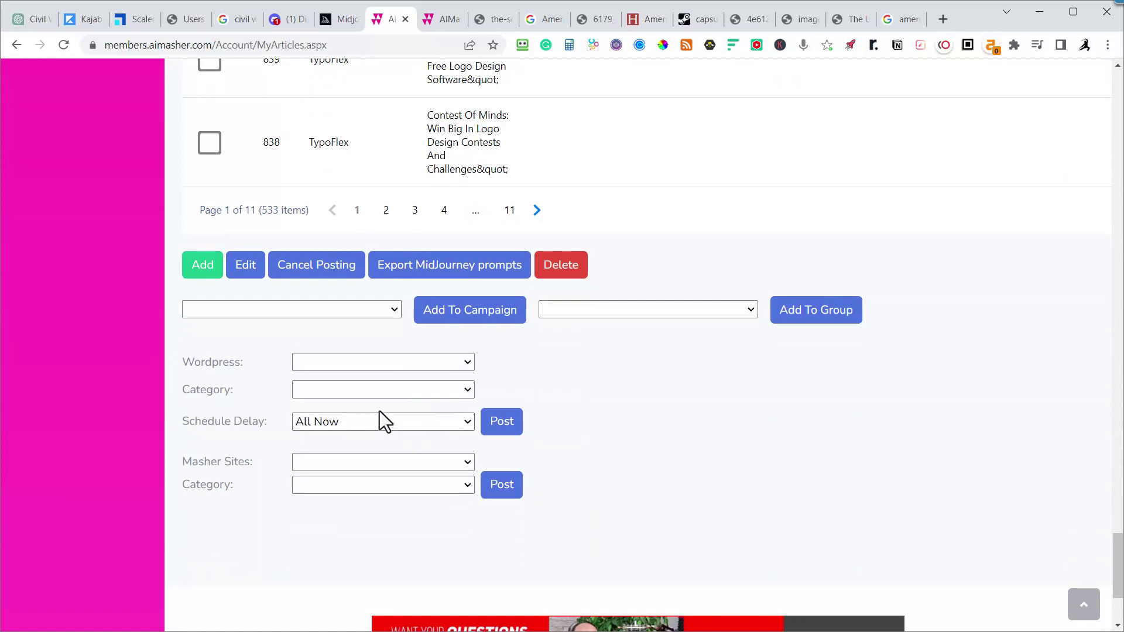
click(466, 363)
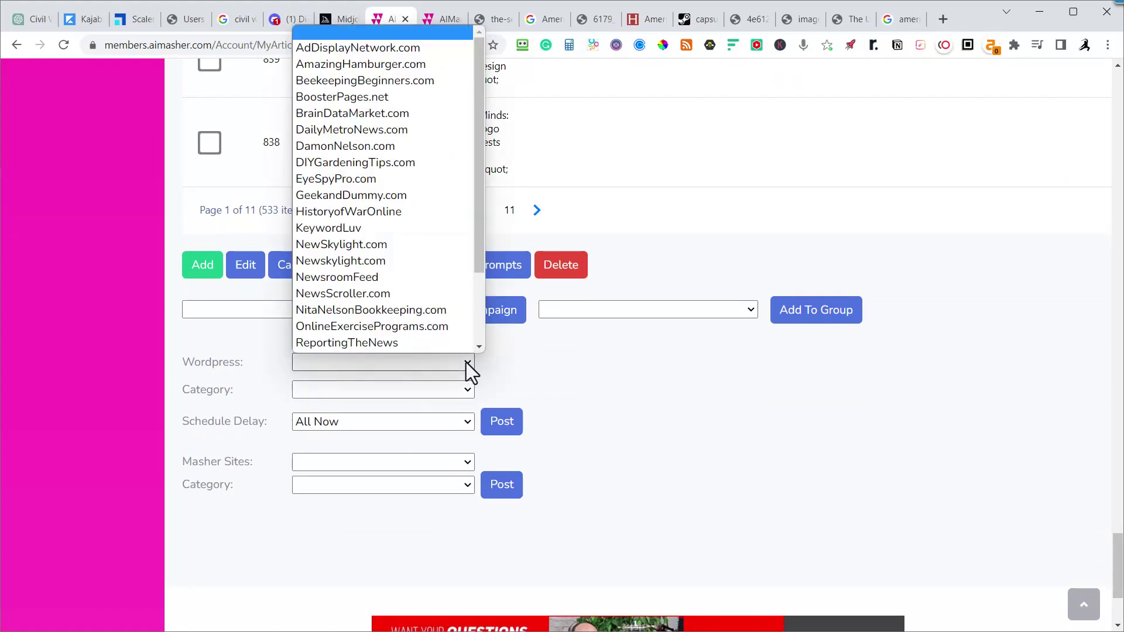
scroll(362, 190, down, 1)
click(354, 185)
click(403, 390)
click(349, 425)
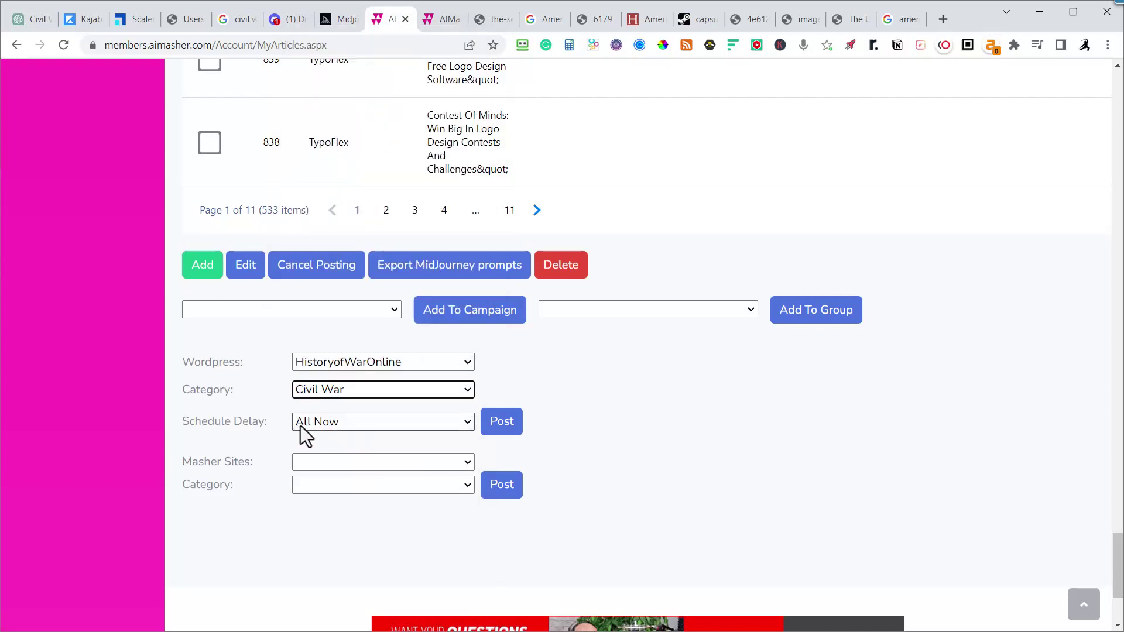
- Keep the schedule delay at All Now and post the selected articles to the WordPress site
click(460, 423)
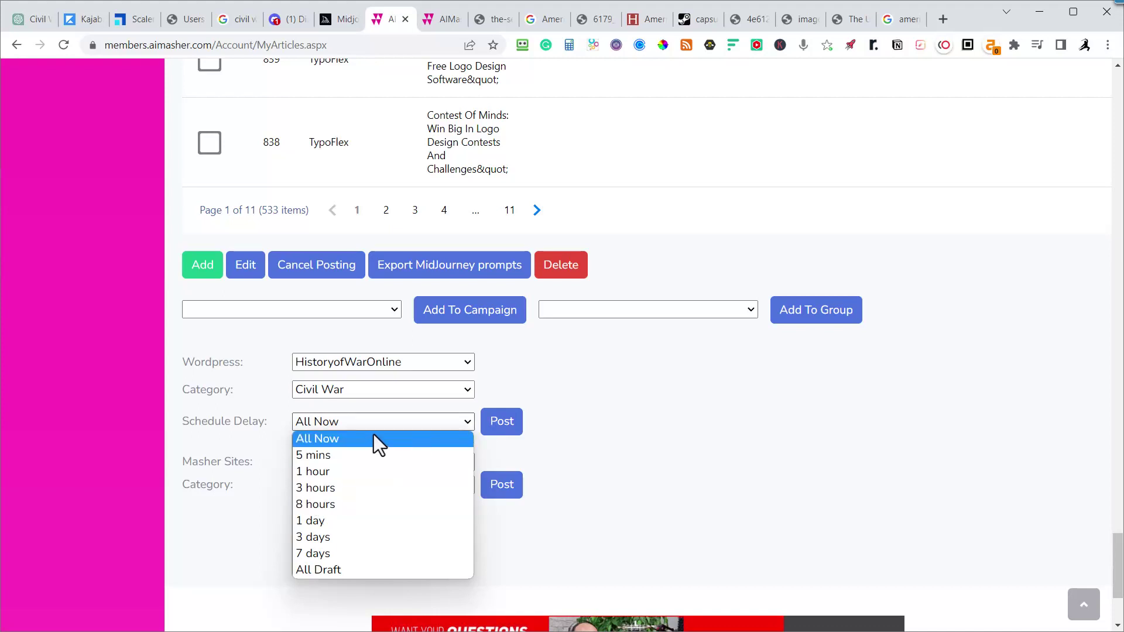
click(493, 429)
click(493, 429)
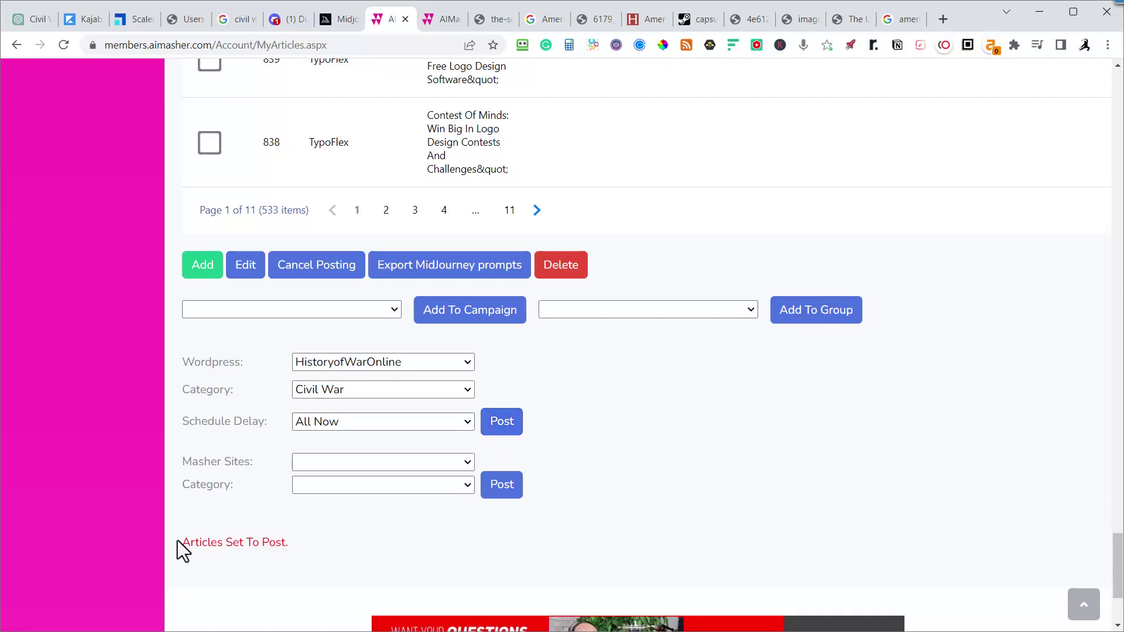
- Examine the Civil War posts on the History of War Online home page, checking their titles, featured images and excerpts
scroll(939, 473, up, 20)
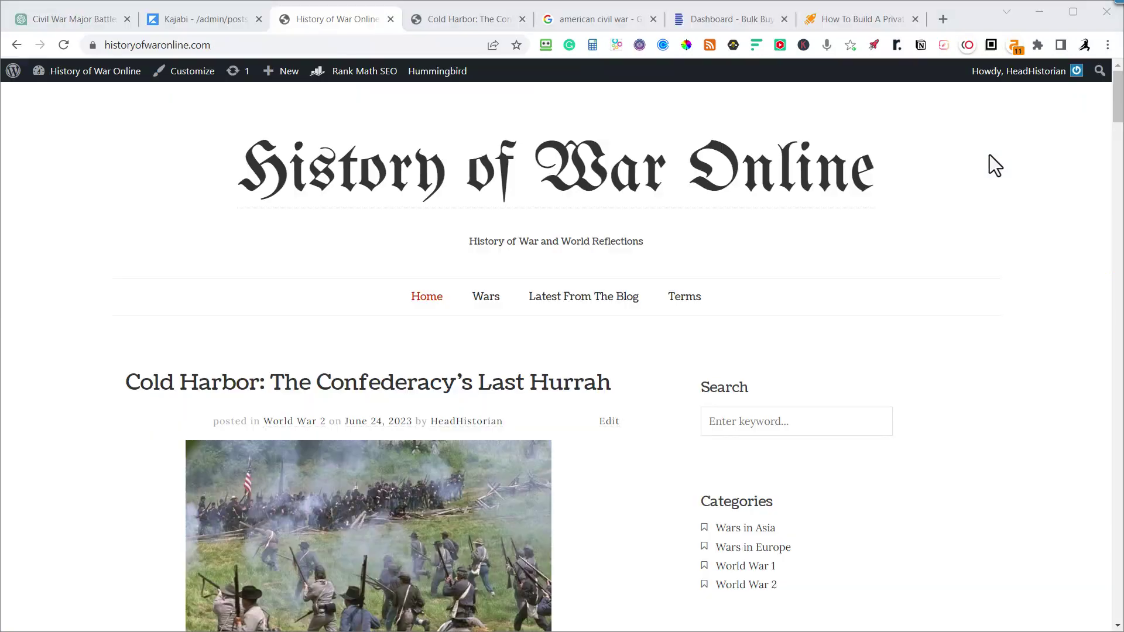
scroll(785, 174, down, 1)
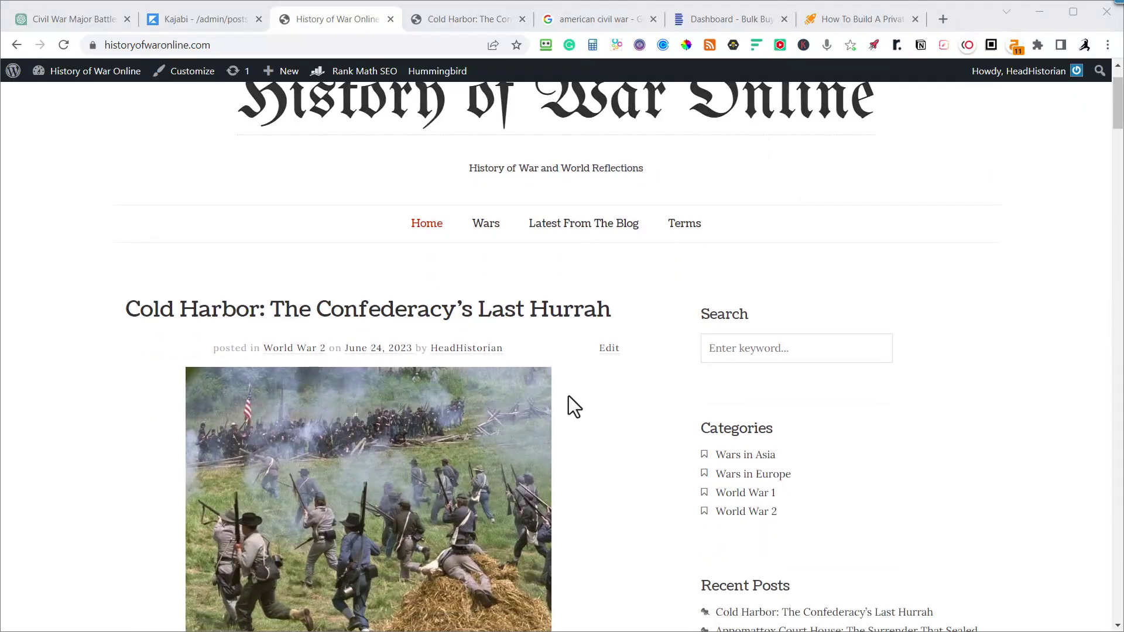
scroll(328, 263, up, 1)
scroll(725, 208, down, 3)
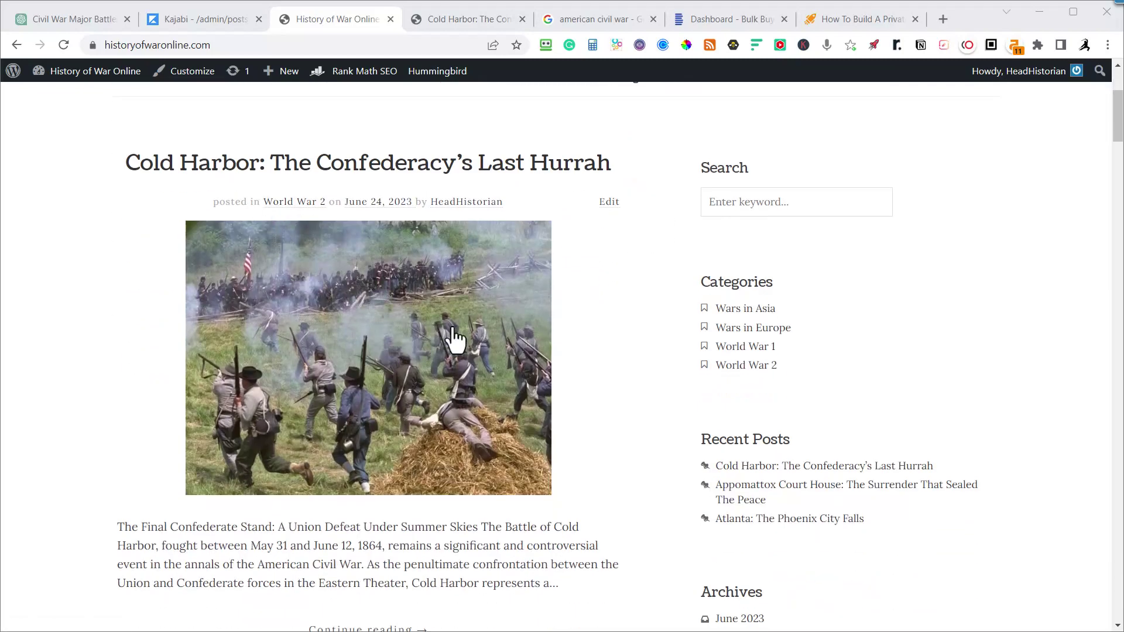
scroll(553, 331, down, 14)
scroll(552, 323, down, 20)
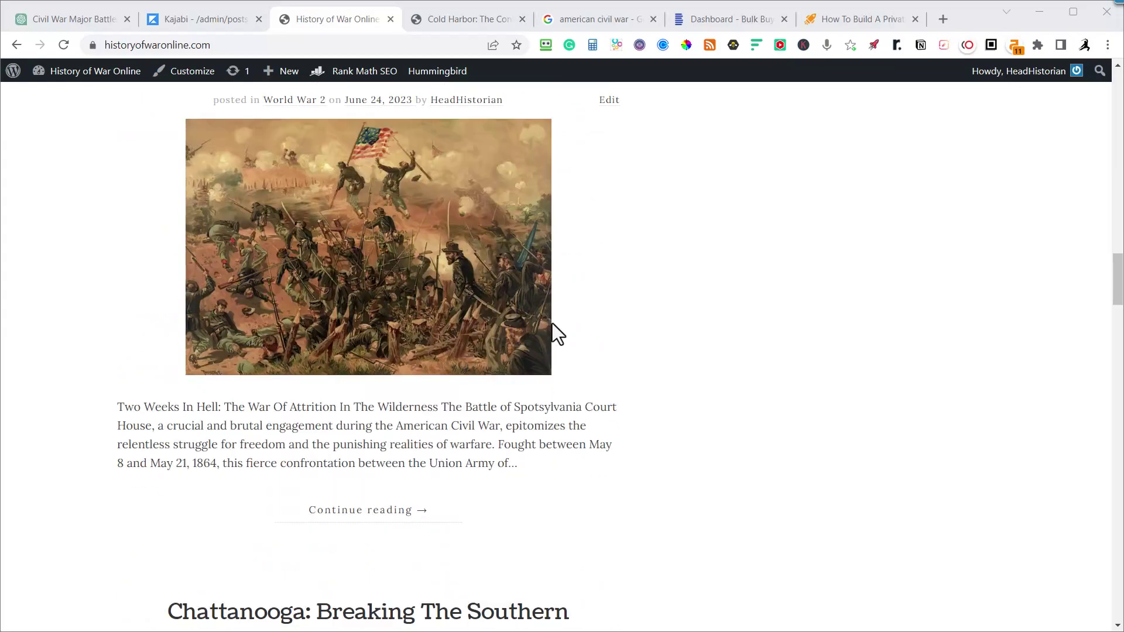
scroll(538, 310, up, 20)
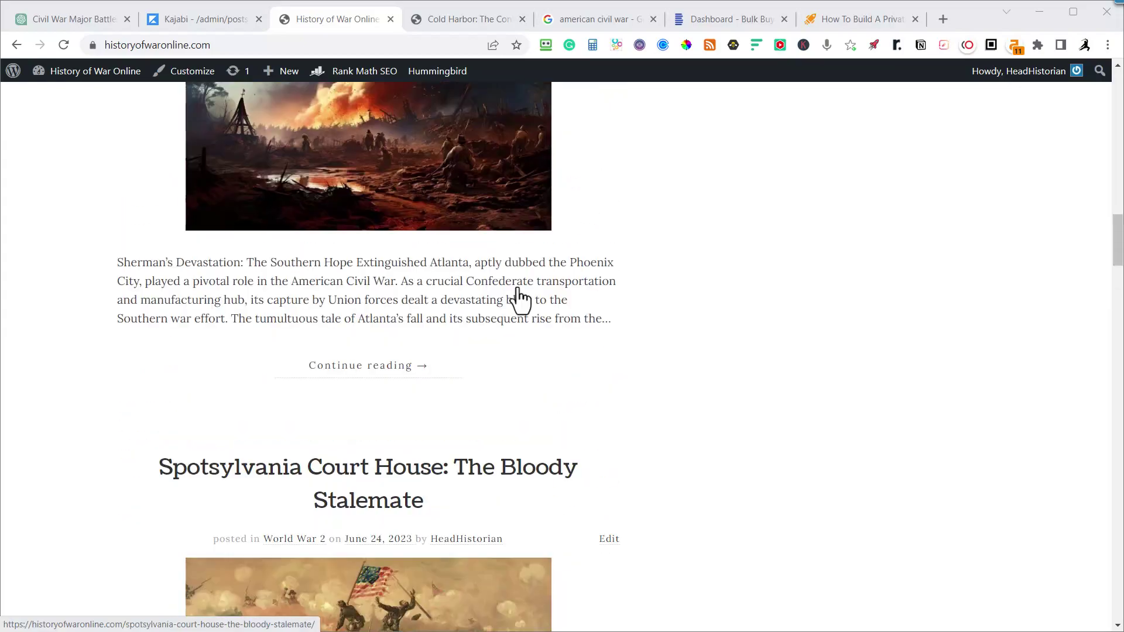
scroll(503, 280, up, 3)
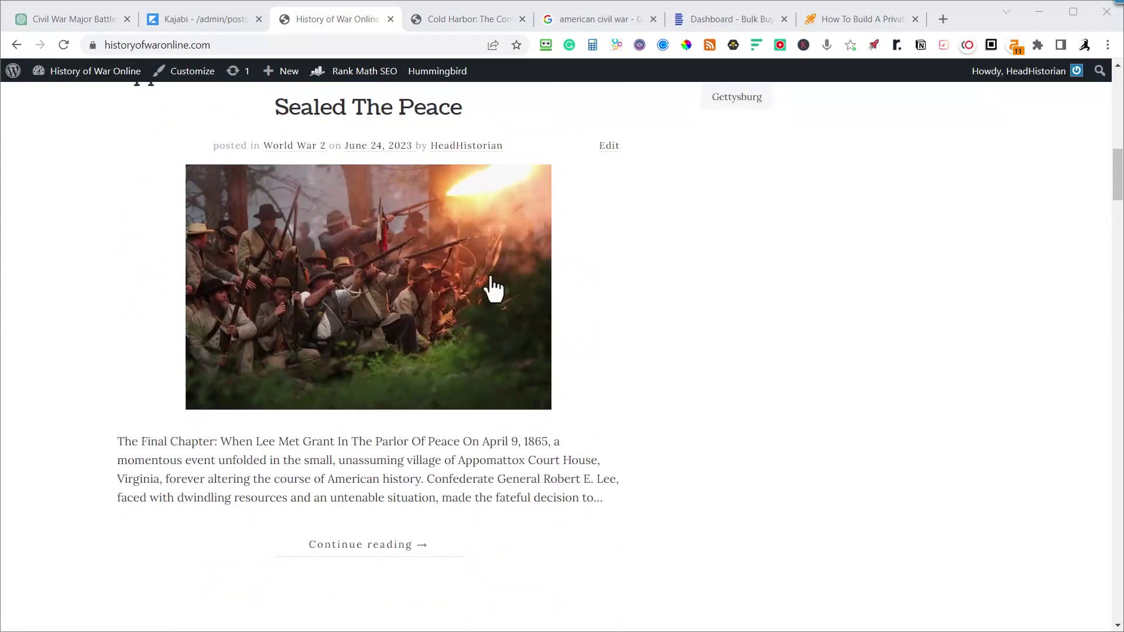
- Open the Appomattox Court House post from the home page and examine its featured image, inline maps, section headings and table
scroll(491, 275, up, 2)
click(360, 231)
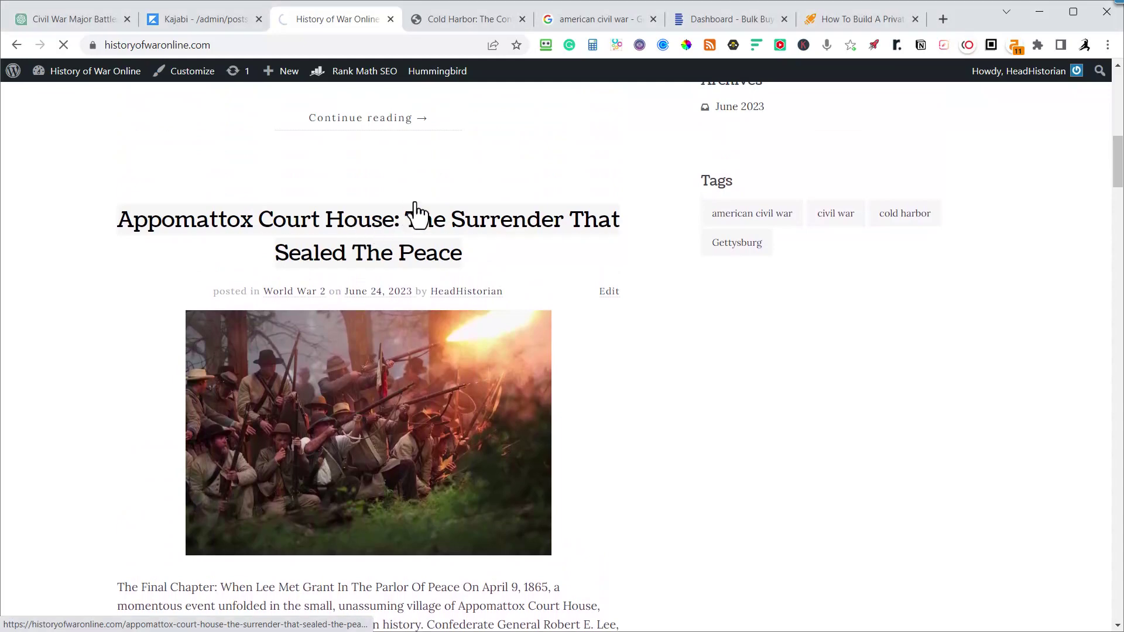
scroll(656, 202, down, 3)
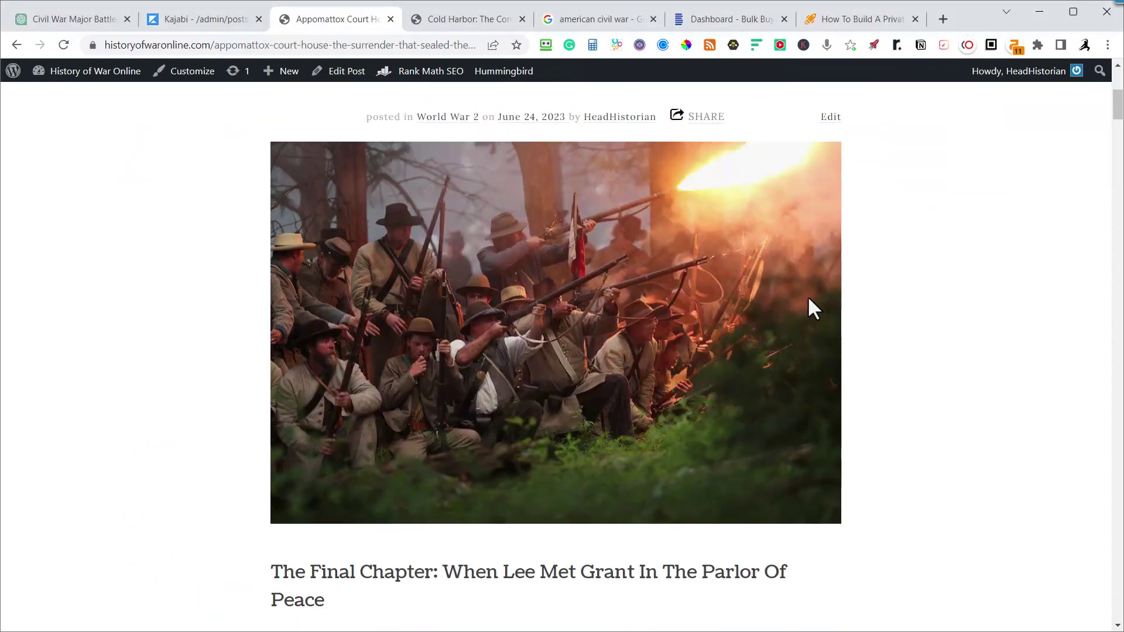
scroll(886, 275, down, 10)
scroll(914, 293, down, 15)
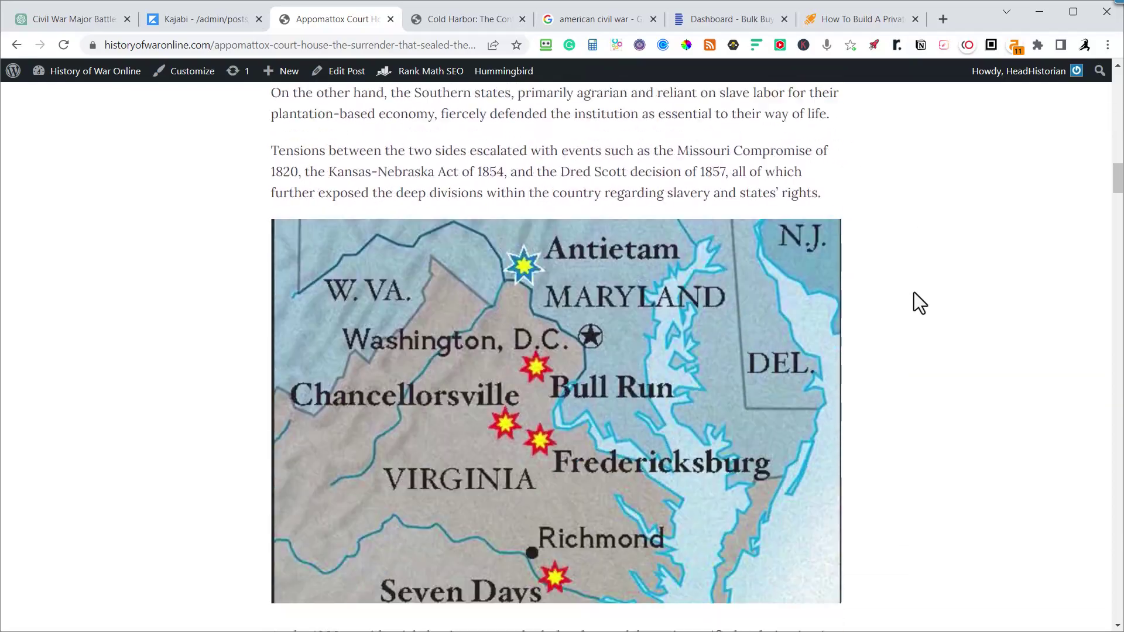
scroll(914, 293, down, 20)
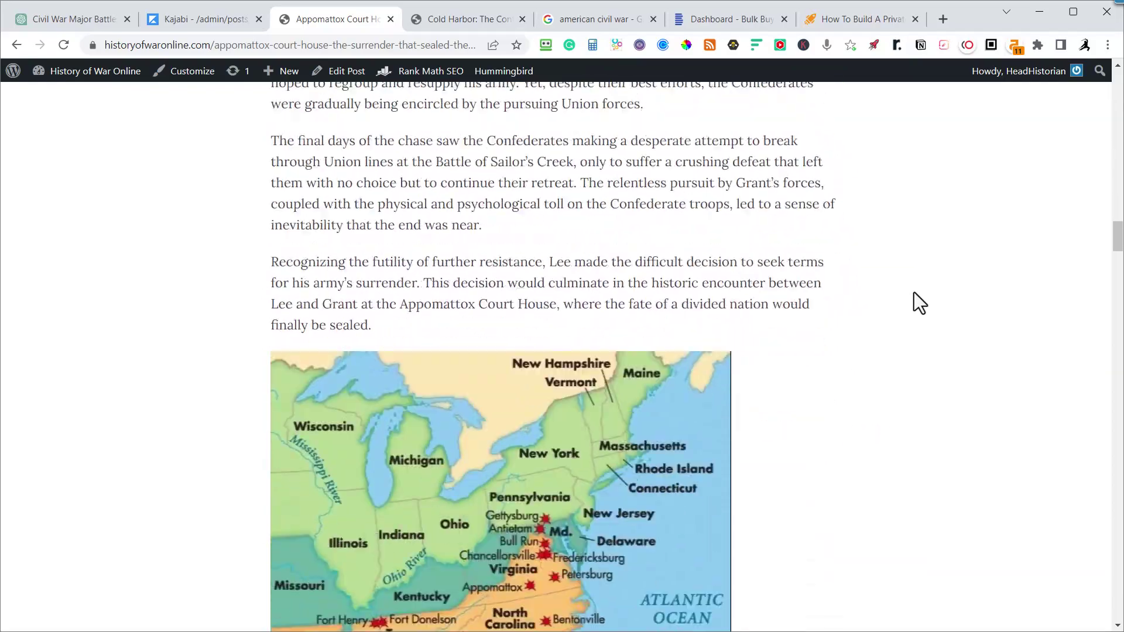
scroll(914, 293, down, 20)
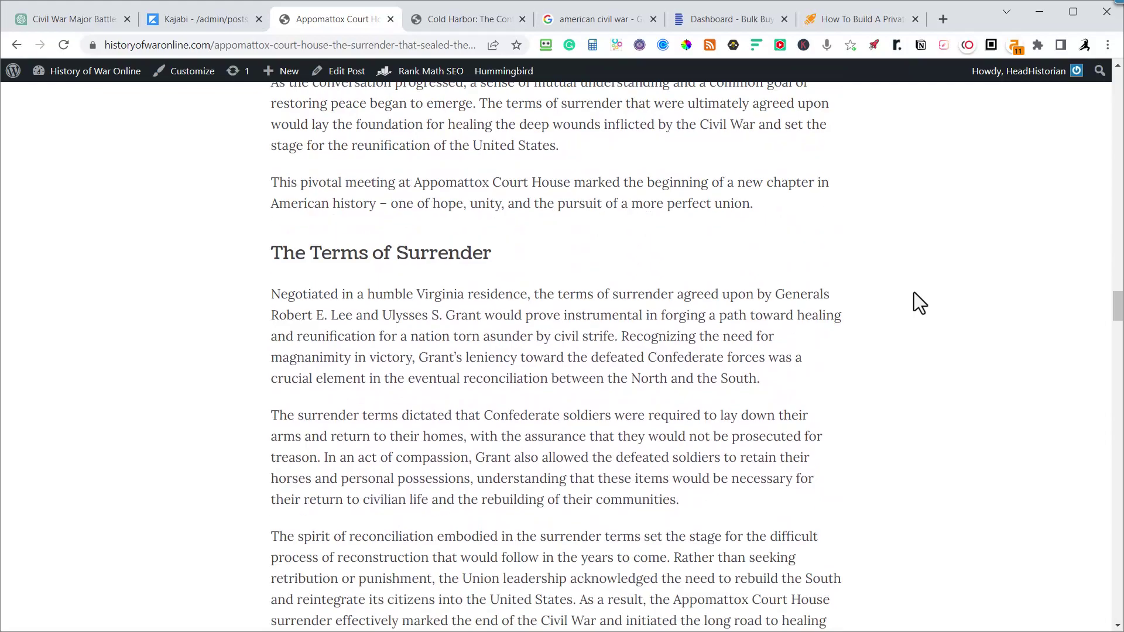
scroll(914, 293, down, 20)
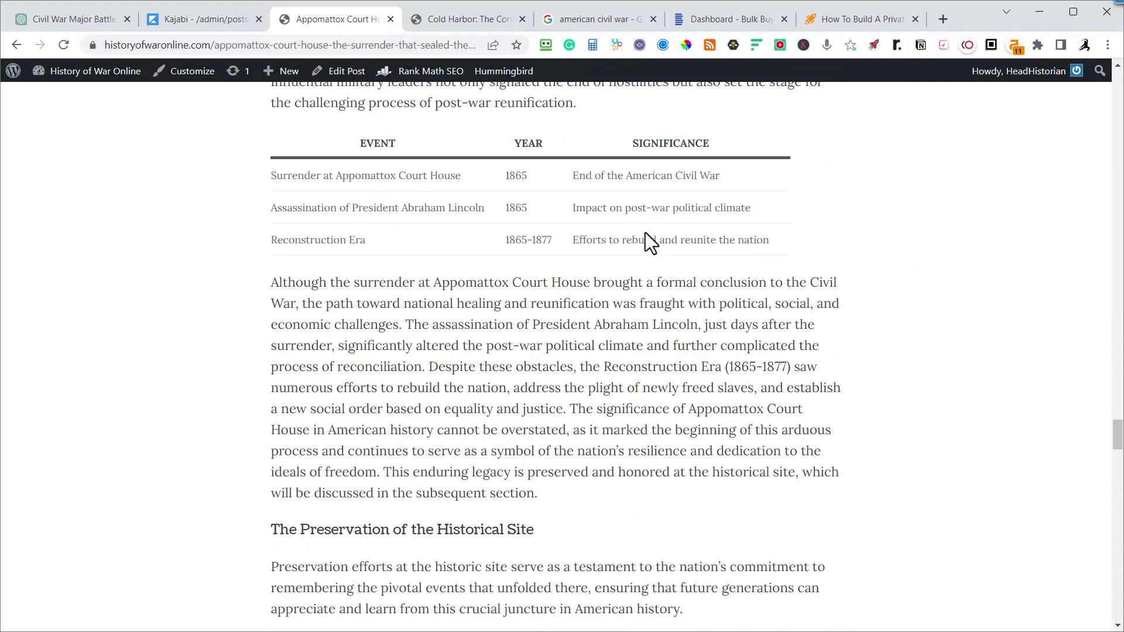
- Examine the rest of the Appomattox Court House post, including the questions, conclusion, embedded video and Related Posts links
scroll(811, 261, down, 15)
scroll(827, 275, down, 12)
scroll(827, 275, down, 13)
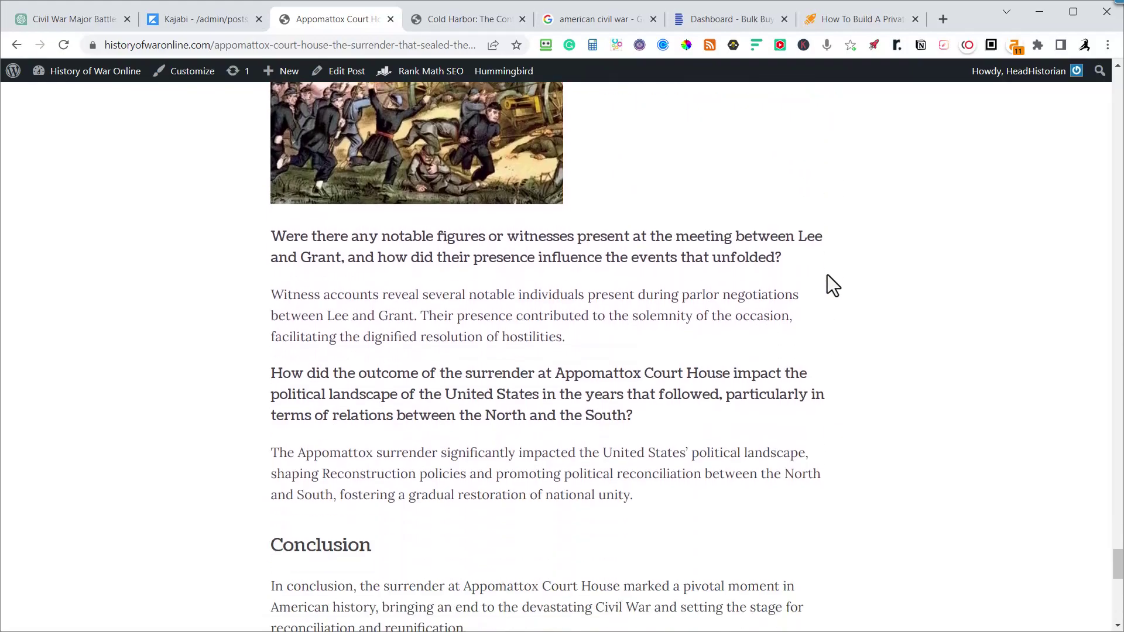
scroll(827, 275, down, 7)
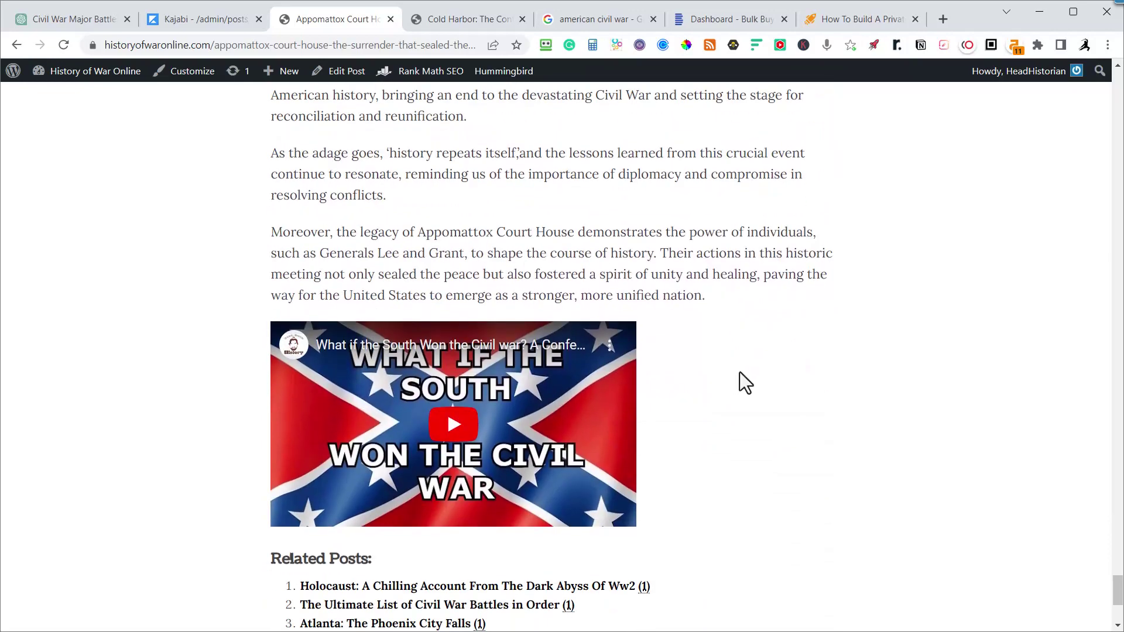
scroll(730, 381, down, 4)
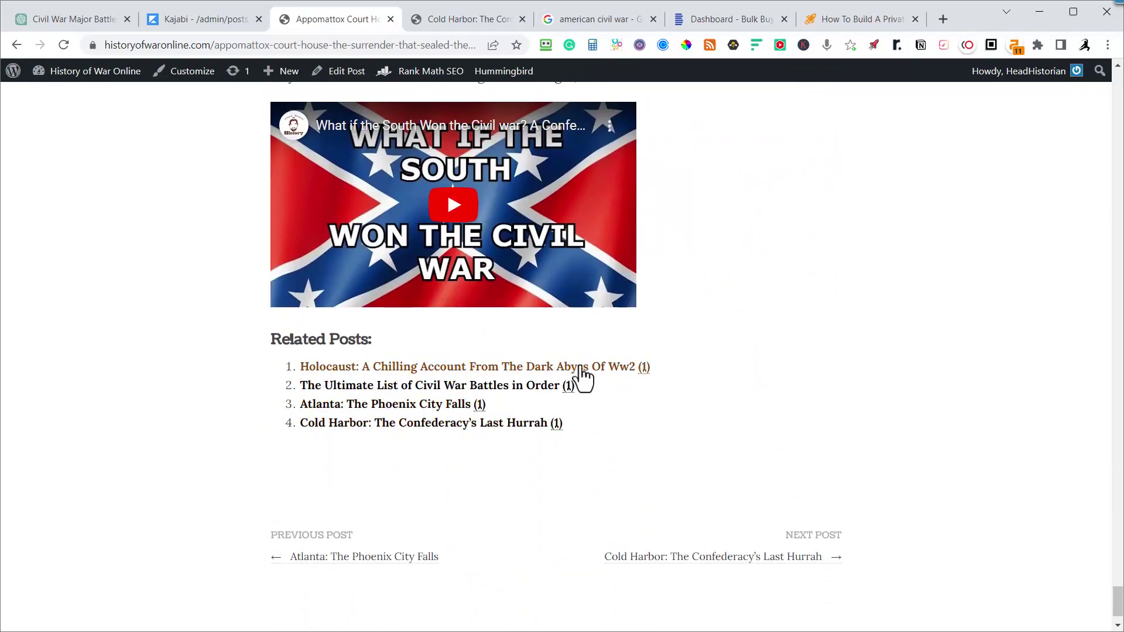
scroll(825, 369, up, 4)
scroll(823, 359, up, 20)
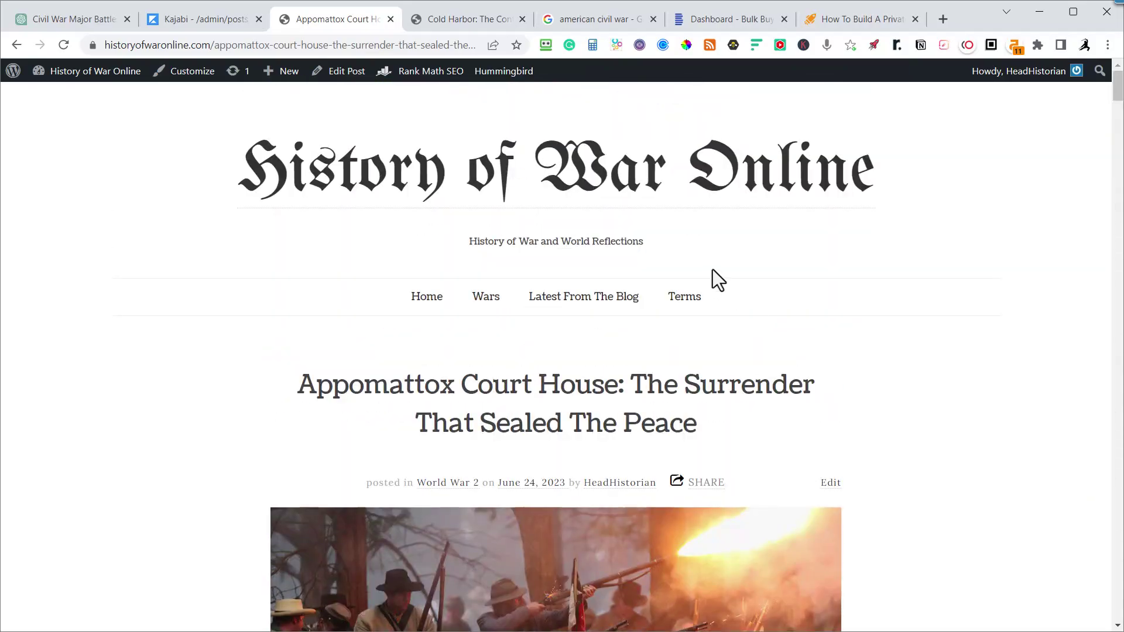
- Check the site's list of wars, return to the History of War Online home page and look through its posts
mouse_move(496, 311)
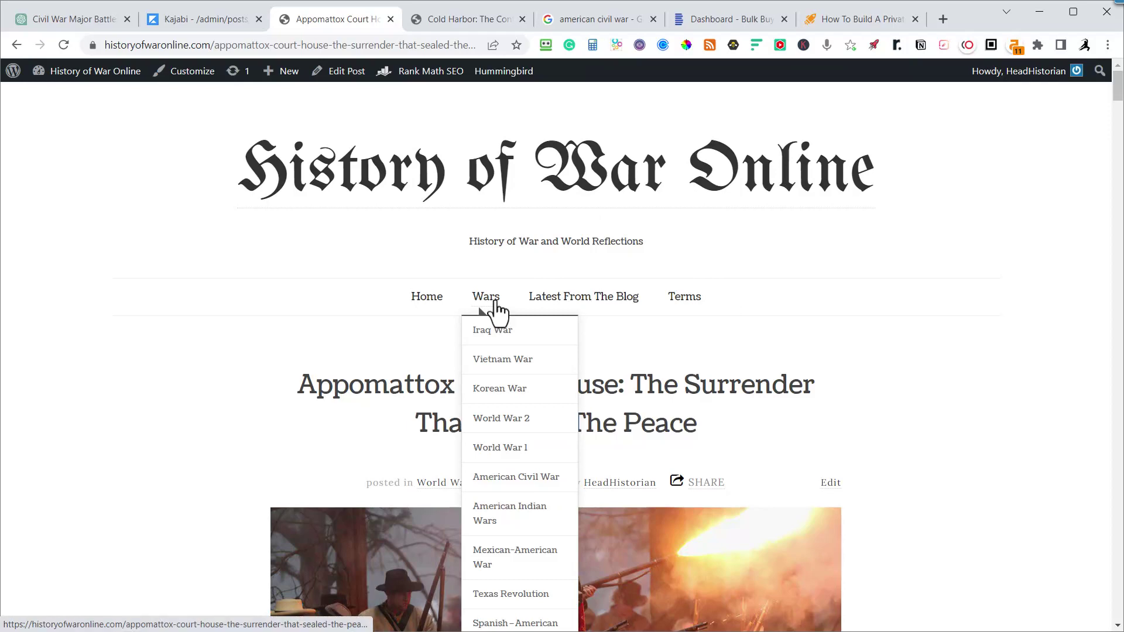
click(389, 178)
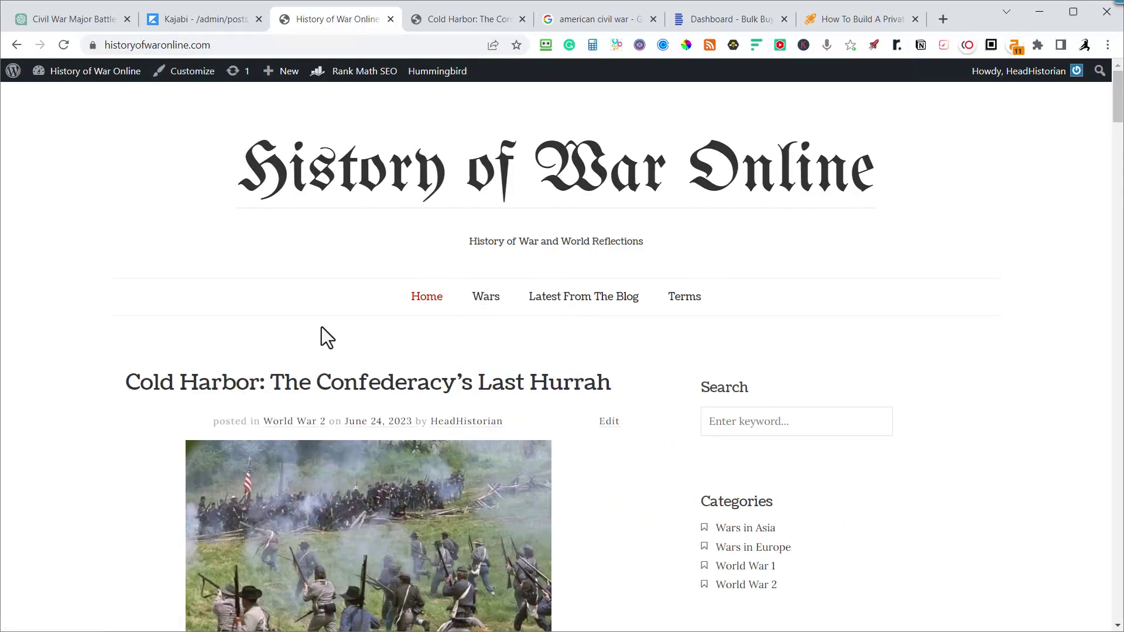
scroll(364, 351, down, 15)
scroll(364, 345, up, 15)
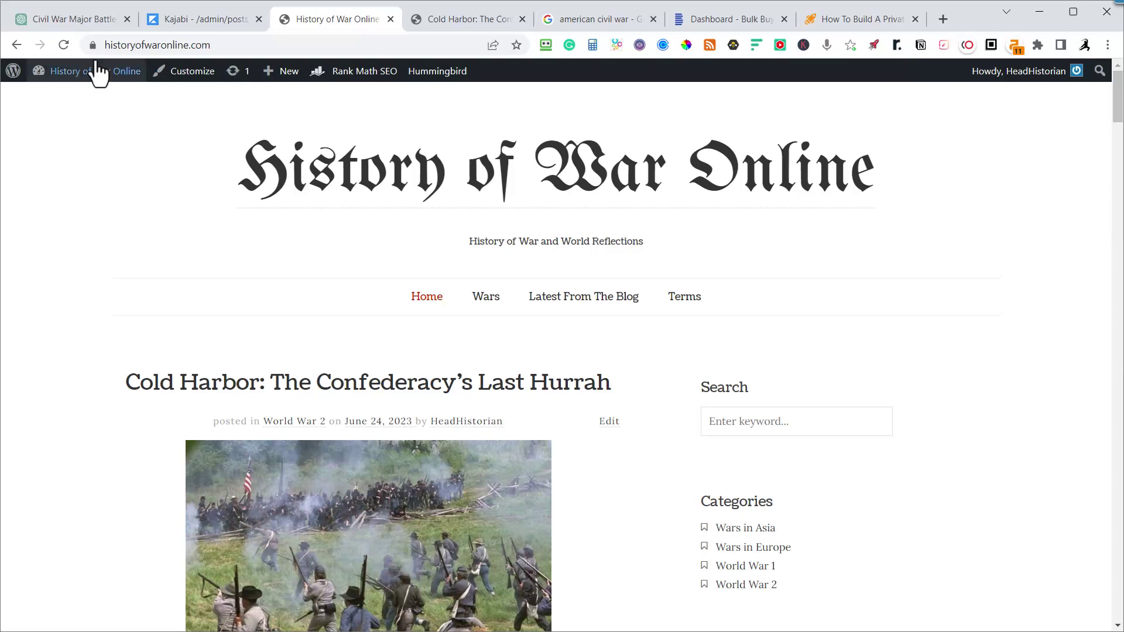
- Switch to the Civil War Major Battles chat in ChatGPT and review its list of battles down to Appomattox Court House
click(86, 18)
scroll(234, 147, up, 10)
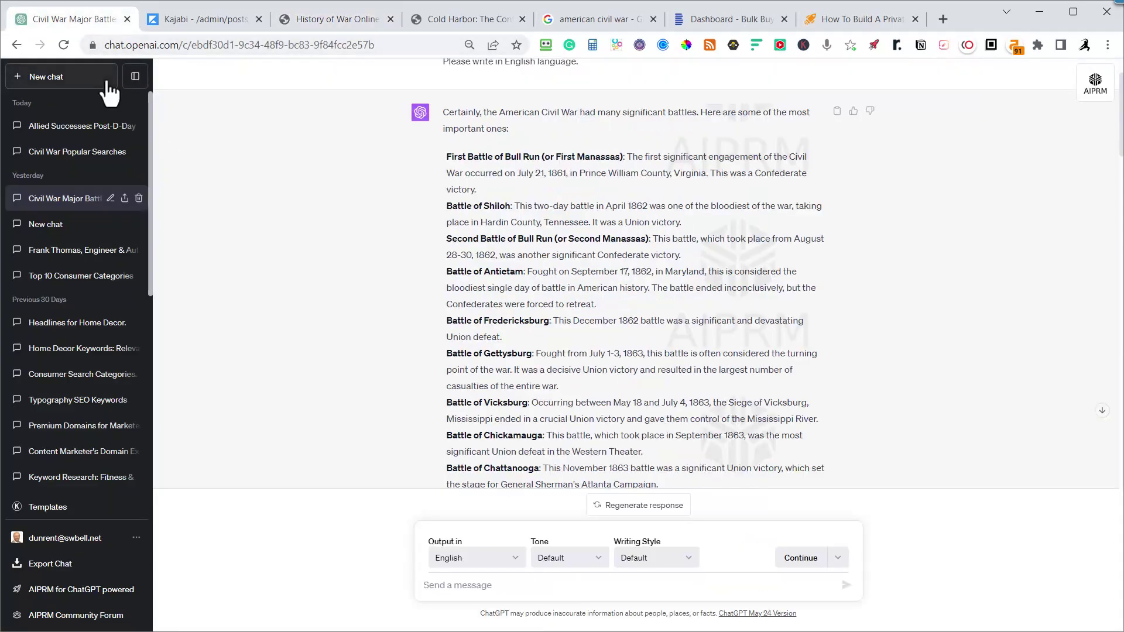
scroll(388, 231, down, 4)
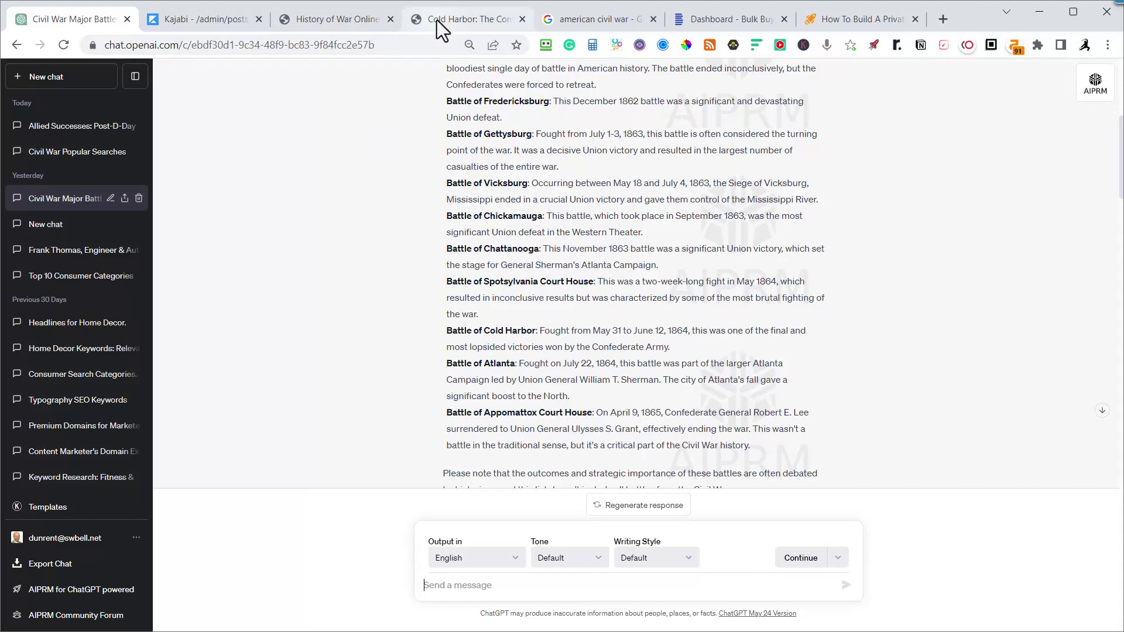
- Switch back to the History of War Online site and reload its home page
click(357, 21)
click(378, 192)
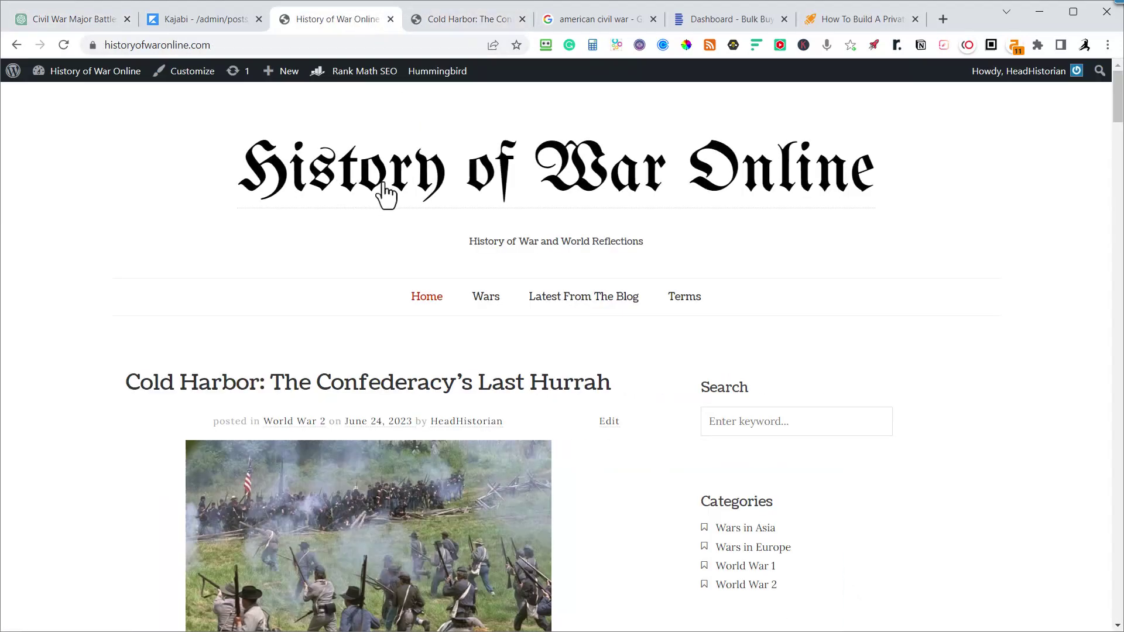
scroll(866, 234, down, 1)
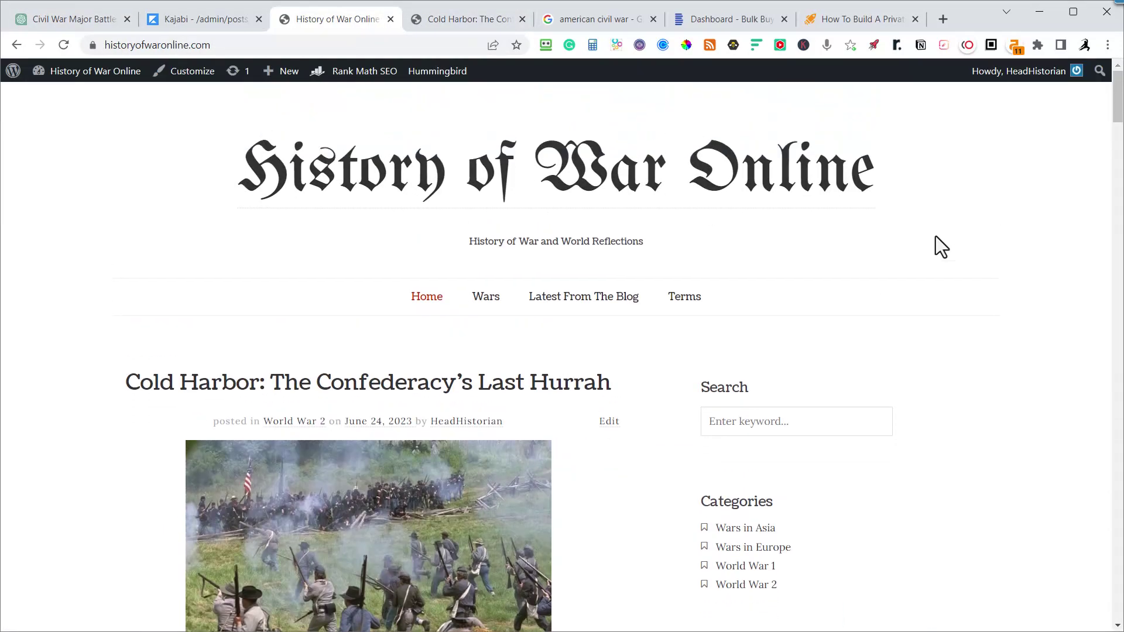